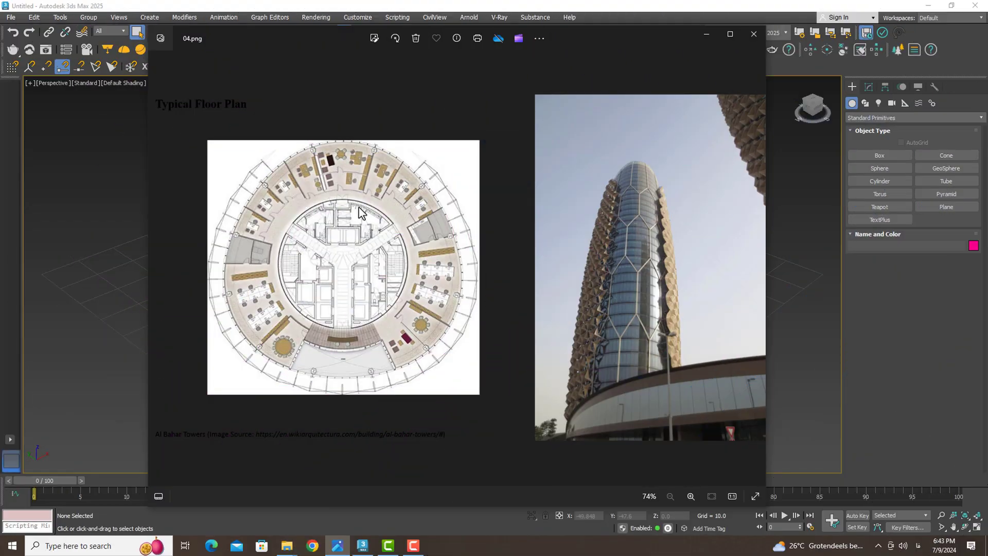
- Close the Photos viewer showing the 04.png floor plan reference image
left_click(711, 37)
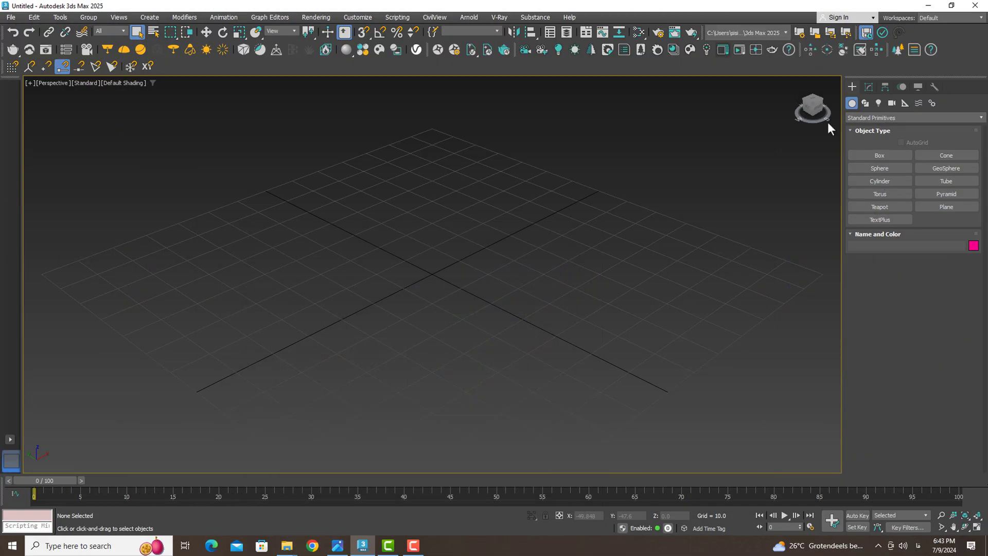
- Draw a 3500 × 3500 single-segment plane in the Top view, shown shaded
left_click(945, 207)
key("t")
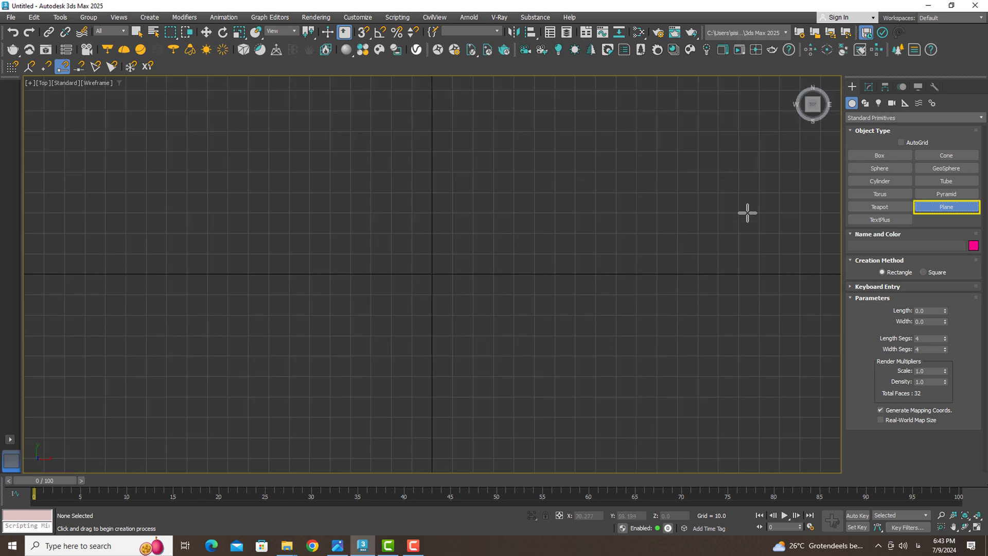
mouse_move(591, 167)
left_mouse_down()
mouse_move(415, 414)
mouse_move(316, 441)
left_mouse_up()
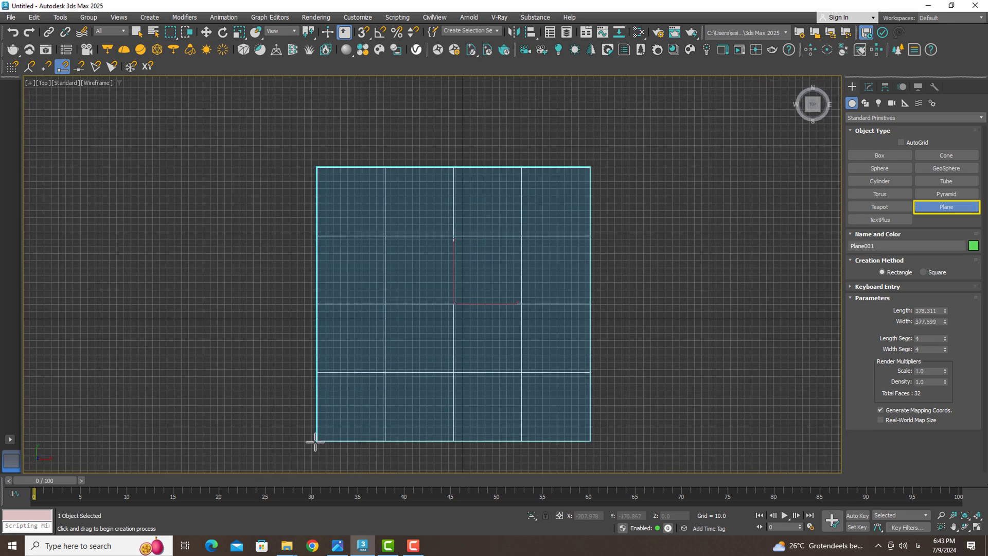
right_click(944, 339)
right_click(945, 350)
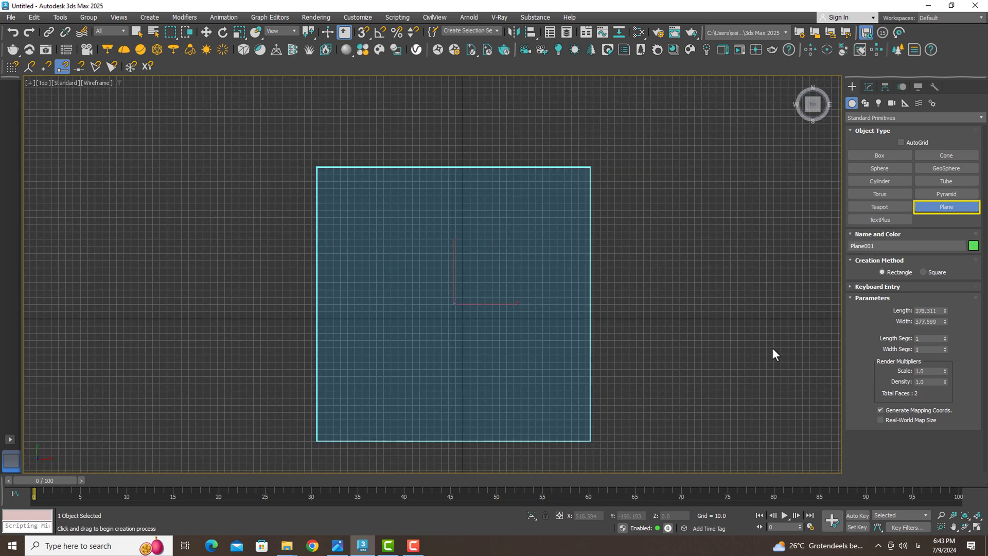
key("F3")
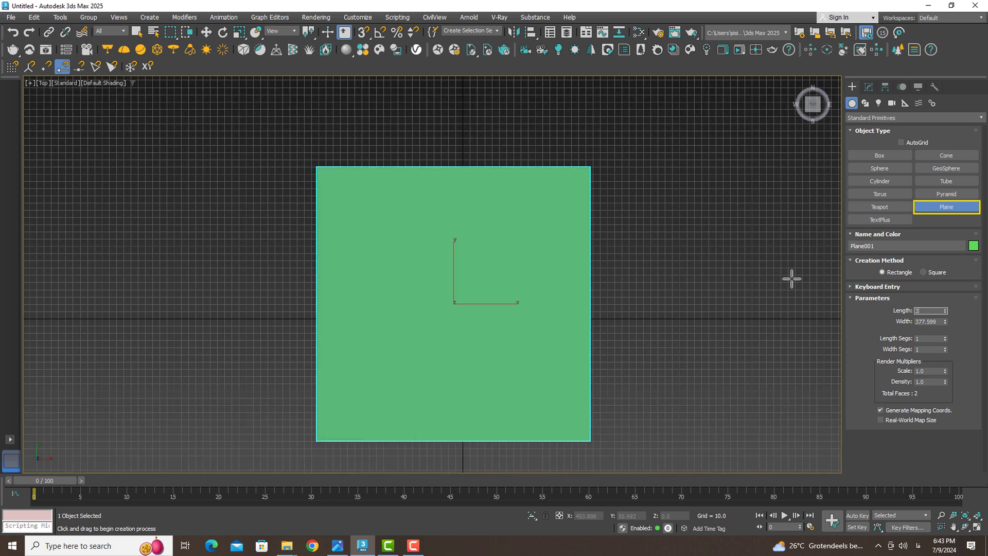
type("500")
key("Return")
key("Tab")
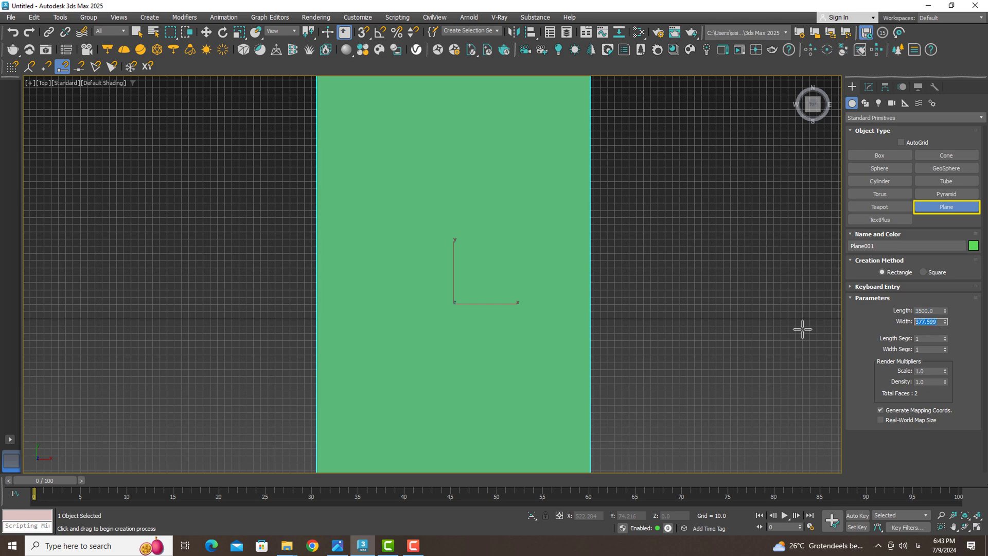
type("3500")
key("Return")
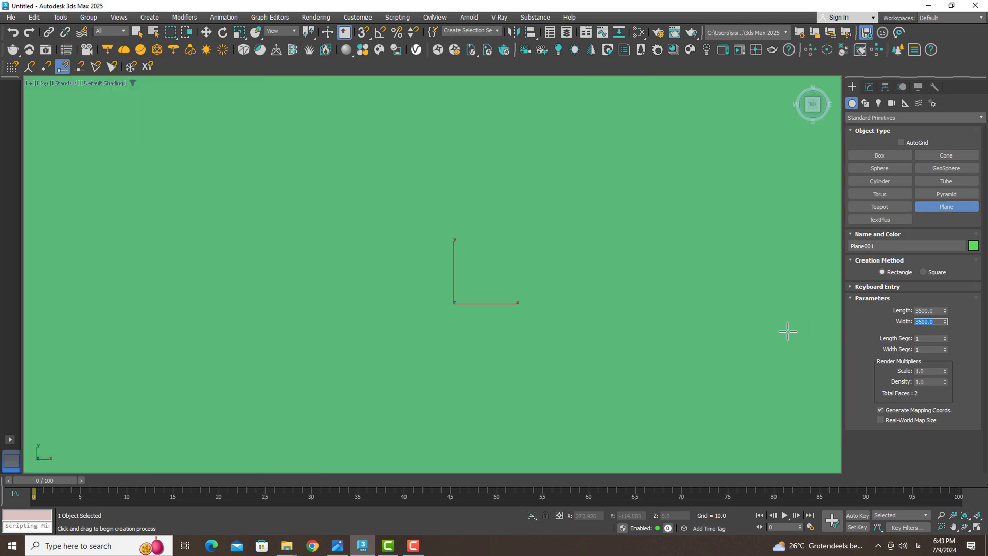
- Frame the plane in view and zero its X and Y position at the origin
scroll(511, 369, "down", 4)
scroll(511, 370, "down", 3)
middle_click_drag(512, 370, 471, 388)
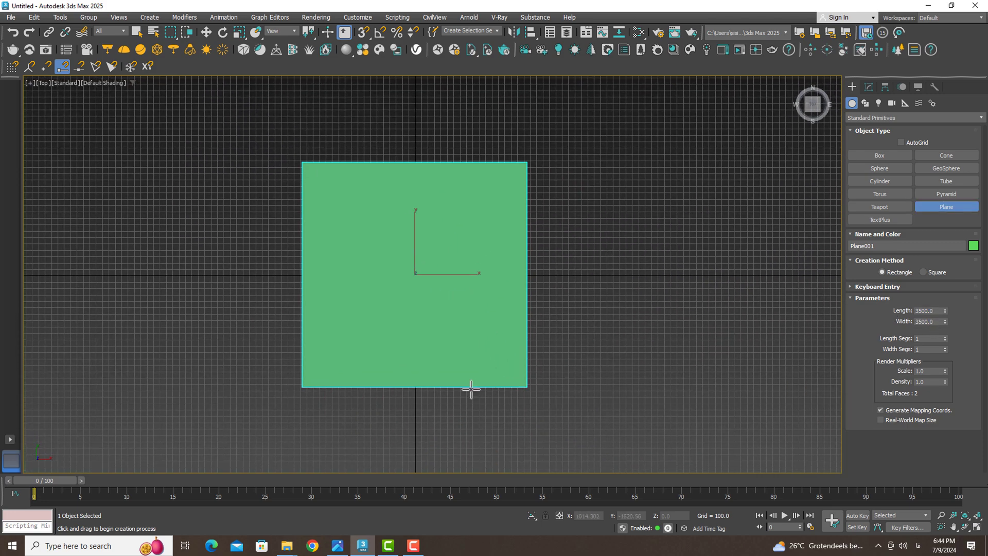
key("w")
right_click(643, 515)
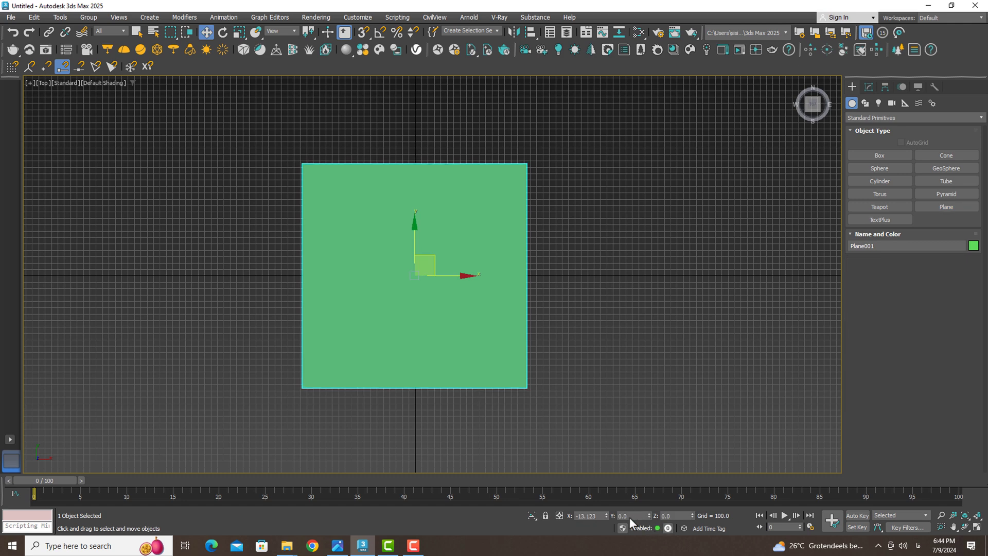
right_click(607, 516)
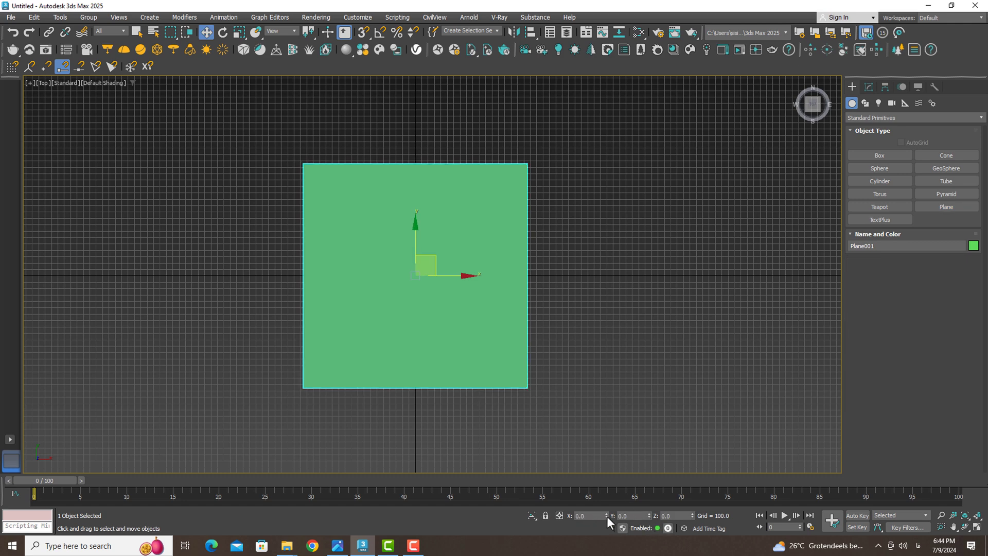
mouse_move(287, 545)
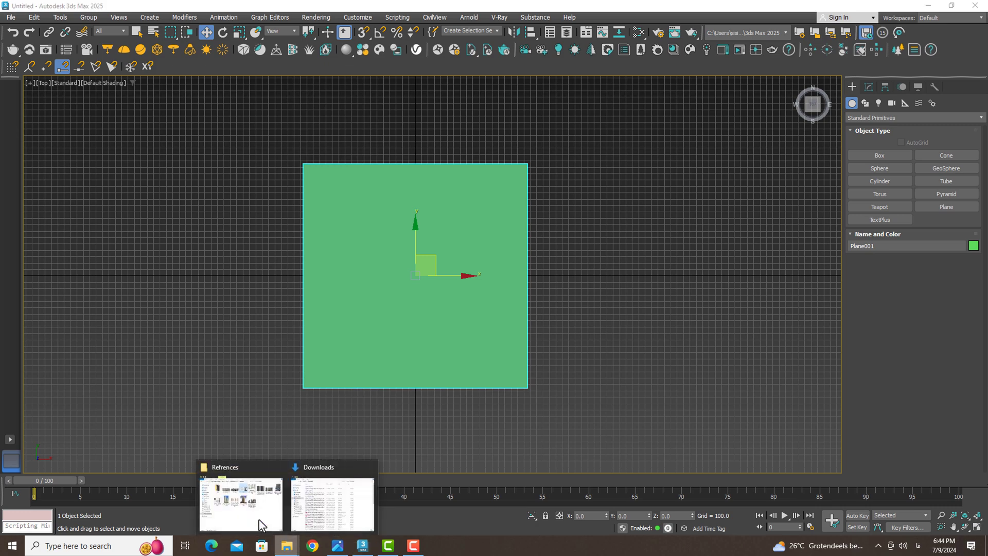
- Drag the 04 image from the Refrences folder onto the plane as its texture
left_click(249, 509)
left_click_drag(517, 148, 961, 149)
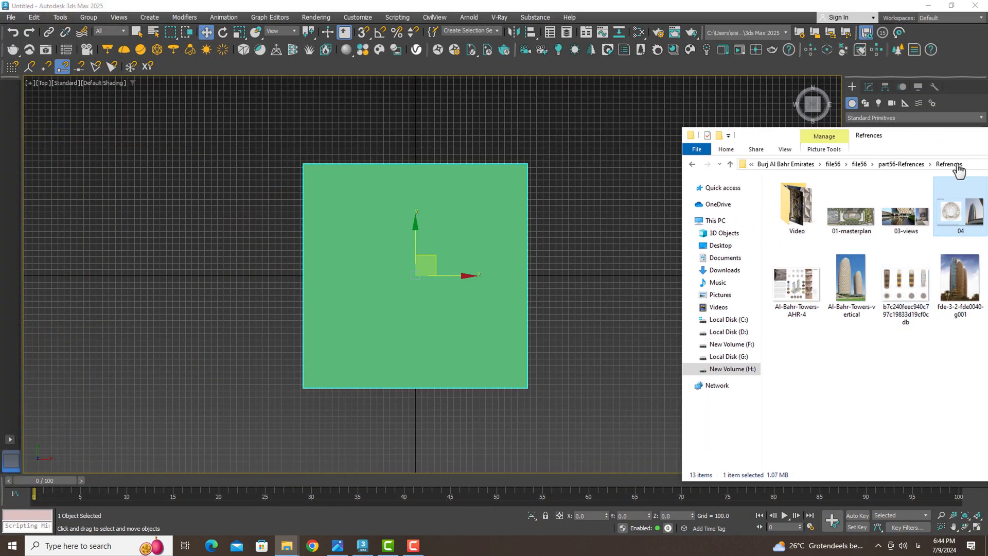
mouse_move(951, 216)
left_mouse_down()
mouse_move(419, 285)
mouse_move(430, 272)
left_mouse_up()
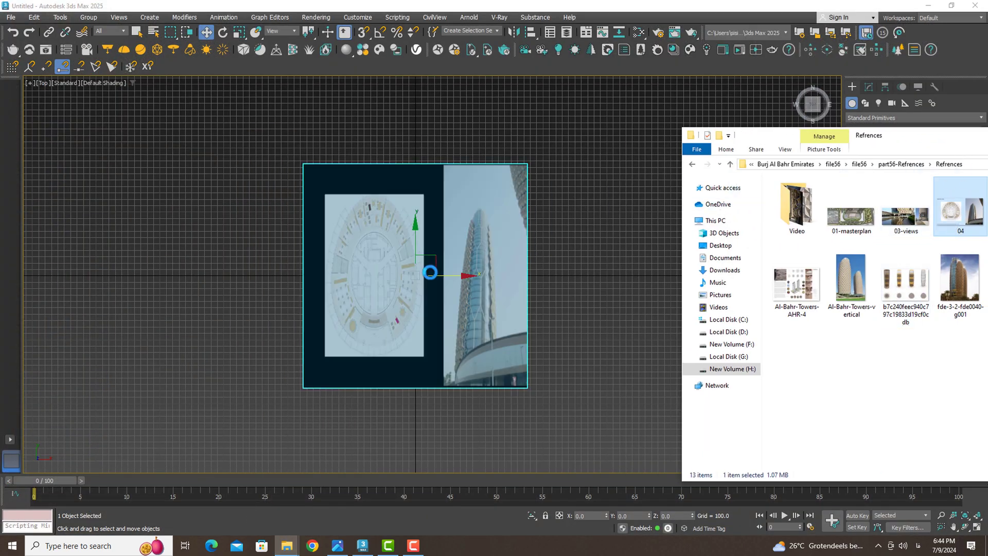
left_click_drag(935, 136, 607, 118)
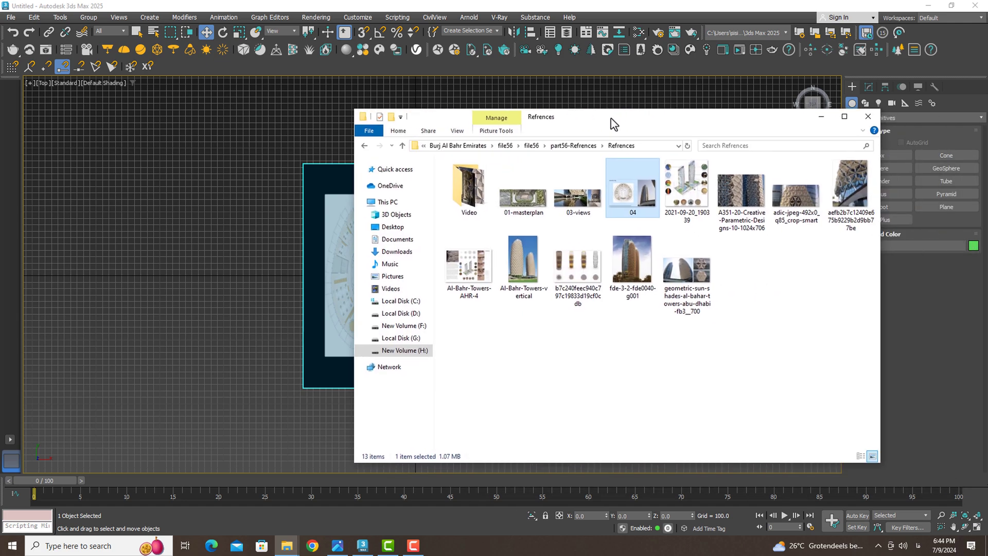
left_click(819, 118)
left_click(869, 86)
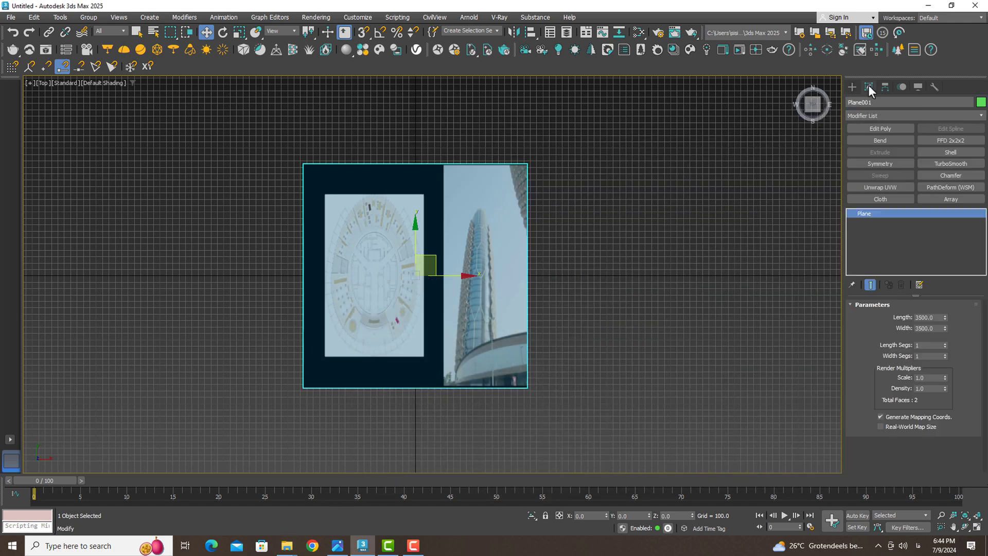
- Add a UVW Map modifier with Bitmap Fit set to the 04 image
left_click(982, 116)
type("u")
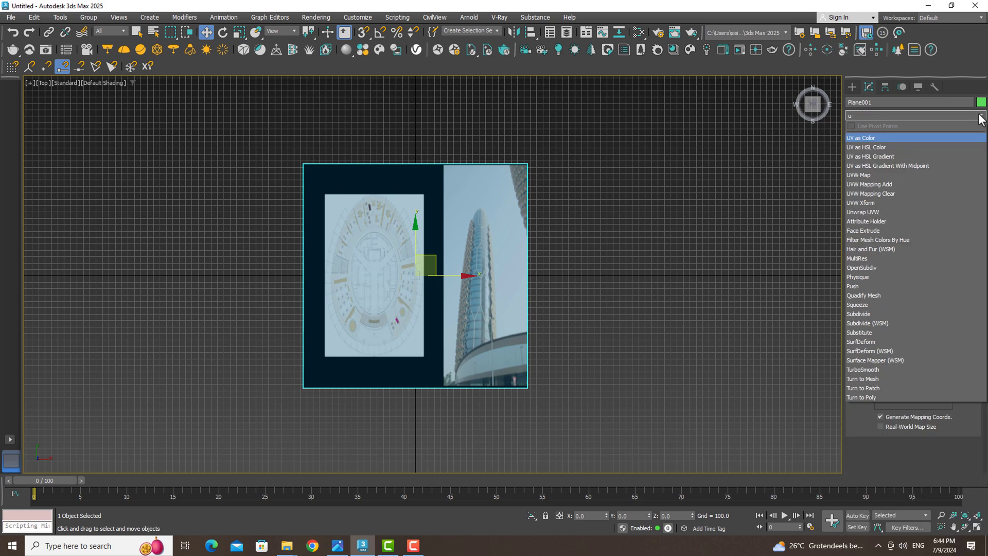
type("v")
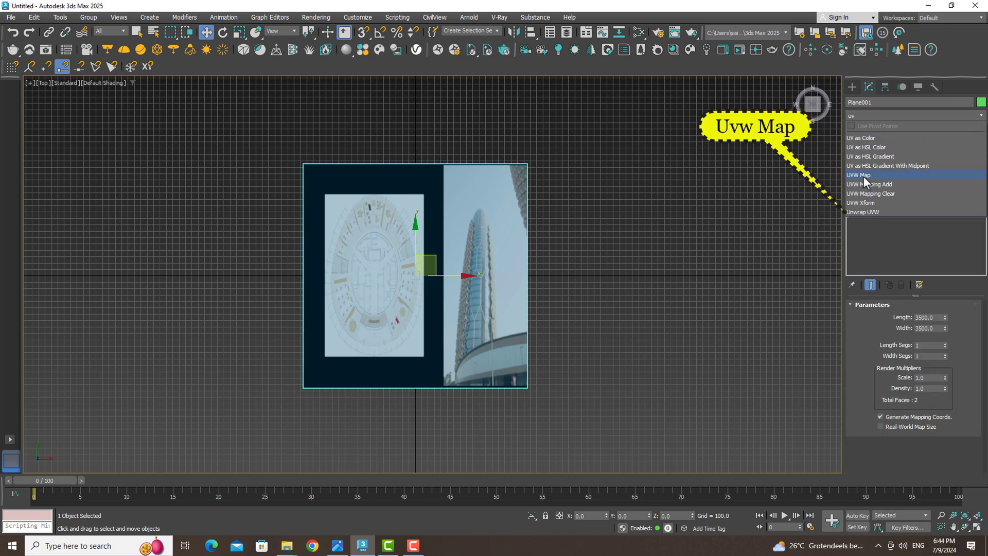
left_click(863, 175)
scroll(985, 323, "down", 3)
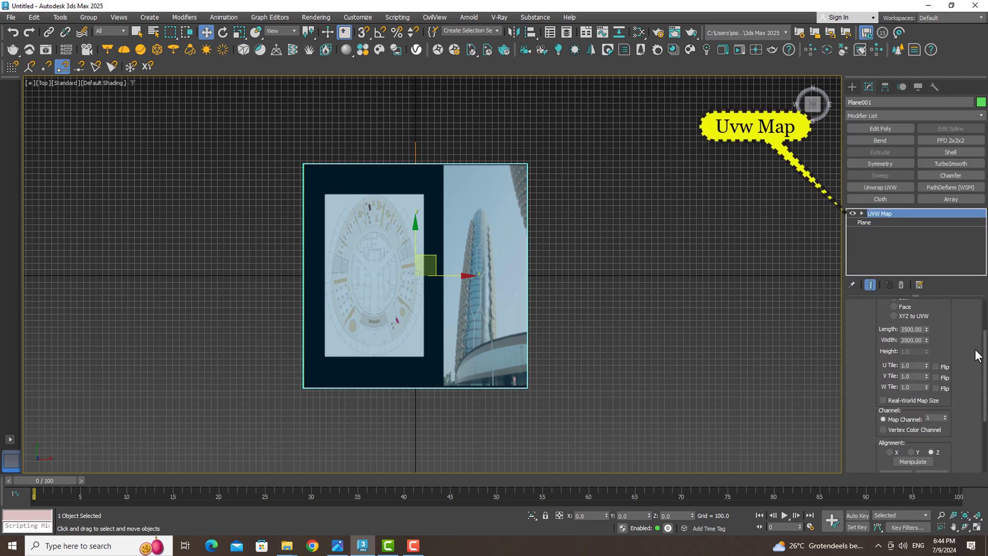
scroll(984, 323, "down", 2)
left_click(895, 461)
left_click(251, 106)
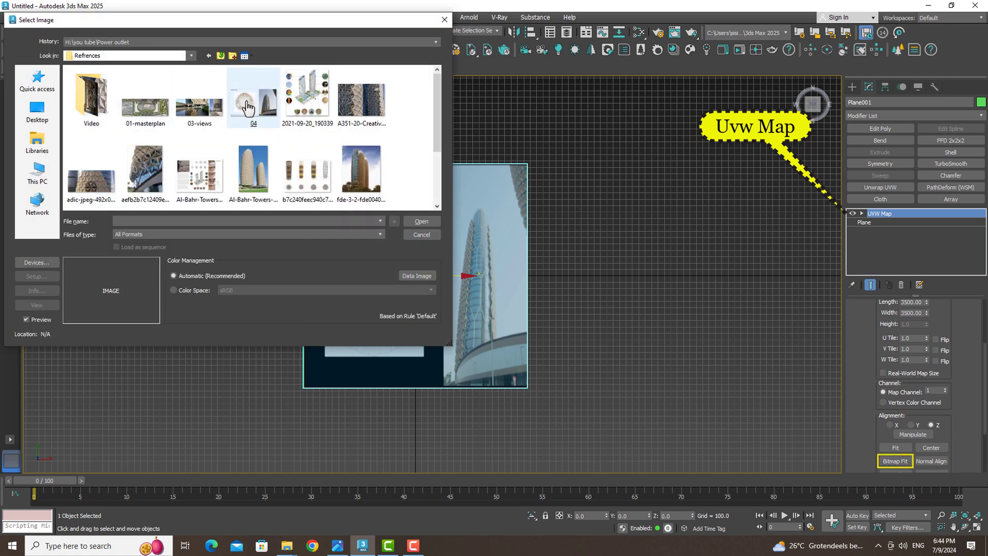
double_click(248, 109)
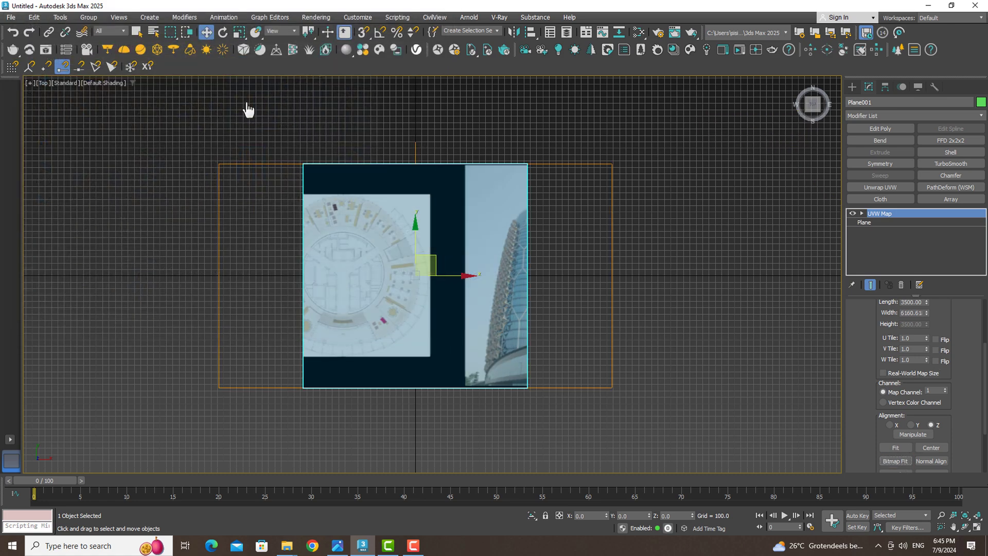
- Move and uniformly scale the UVW Map gizmo so the floor plan fills the plane
left_click(863, 213)
left_click_drag(477, 274, 521, 262)
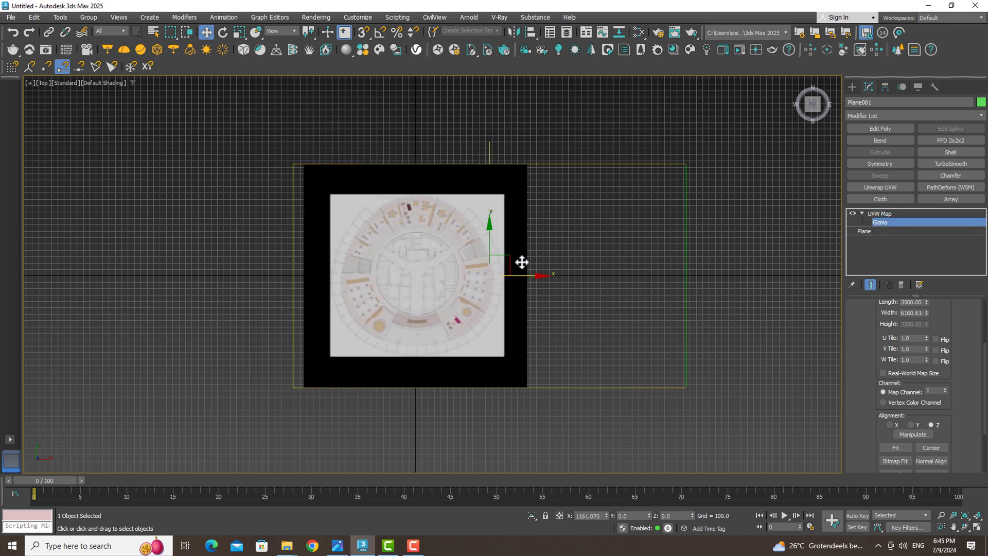
left_click(240, 32)
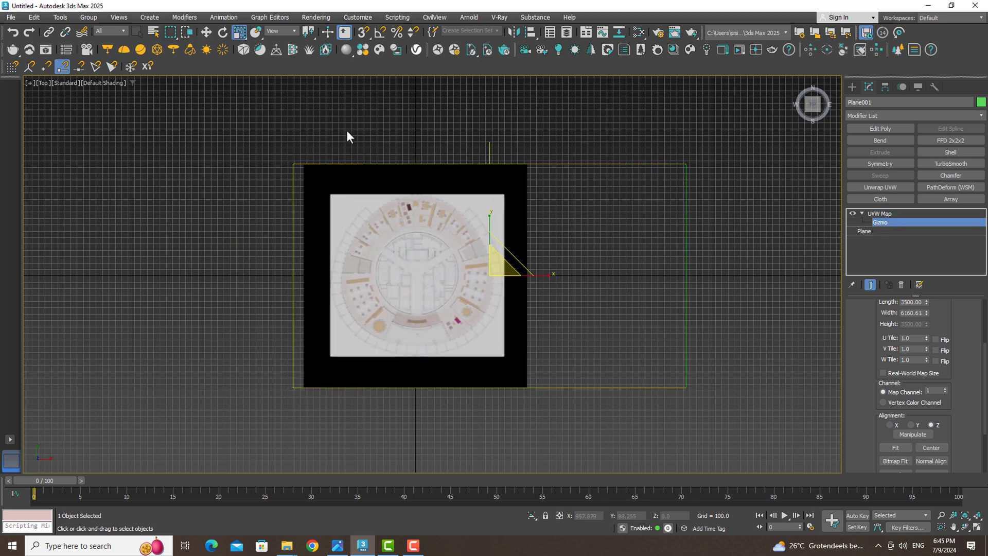
mouse_move(502, 265)
left_mouse_down()
mouse_move(505, 249)
mouse_move(530, 274)
left_mouse_up()
key("w")
scroll(317, 314, "up", 3)
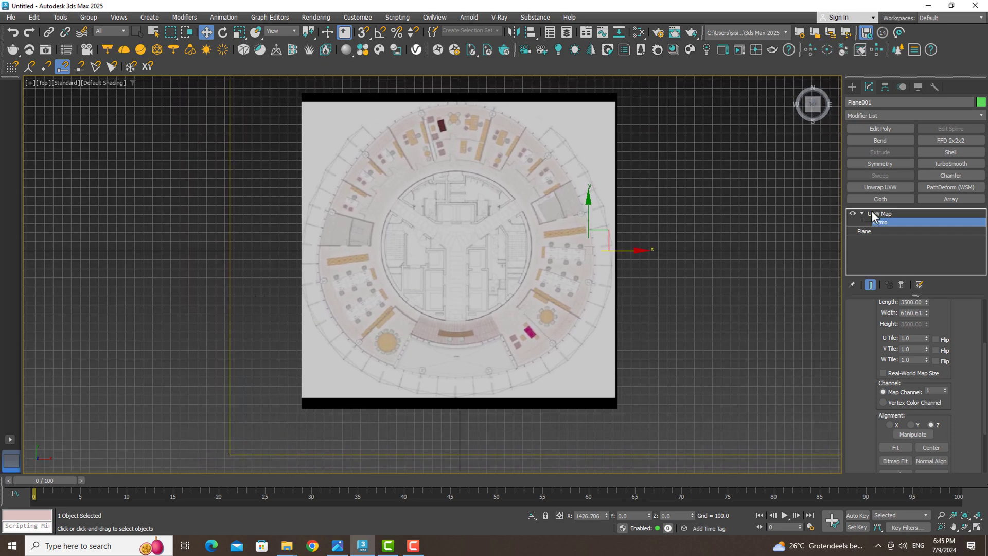
left_click(872, 212)
left_click(852, 88)
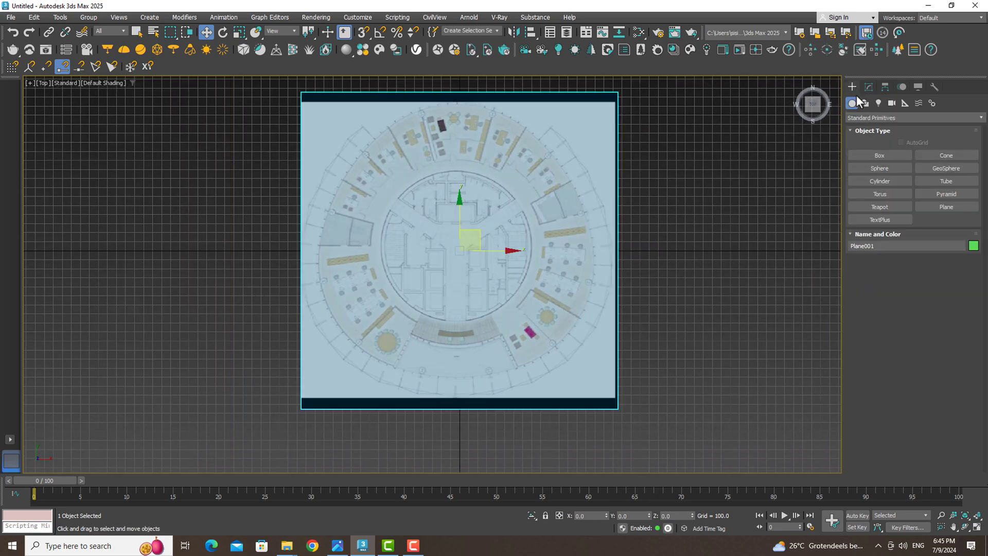
- Start a Line spline at the plan's top edge, tracing down the right outer ring
left_click(865, 103)
left_click(880, 168)
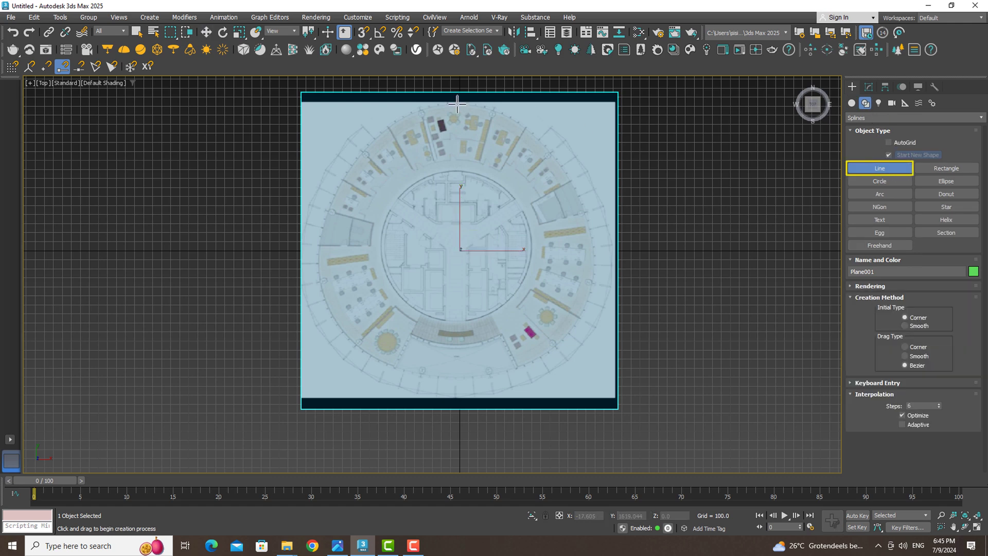
left_click(457, 103)
scroll(497, 110, "up", 2)
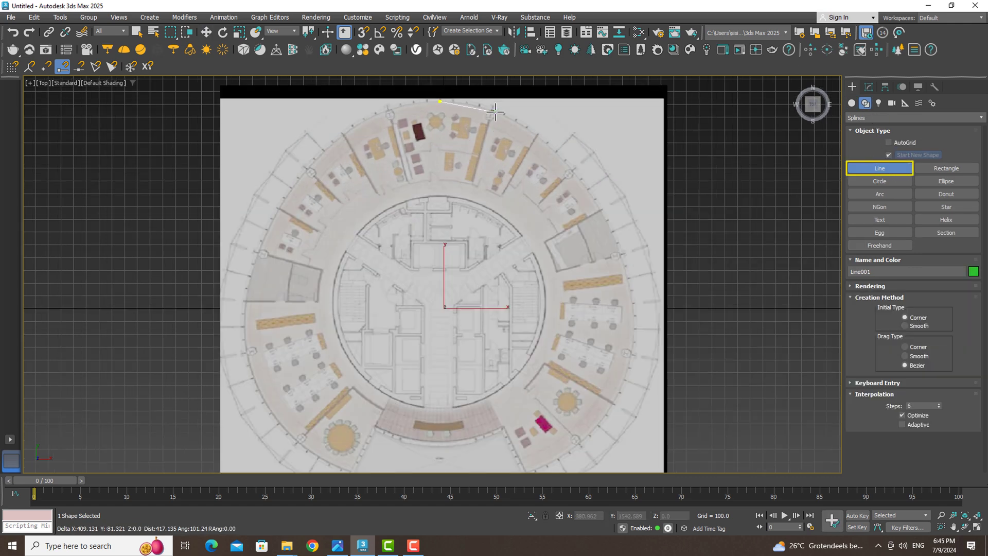
left_click(540, 137)
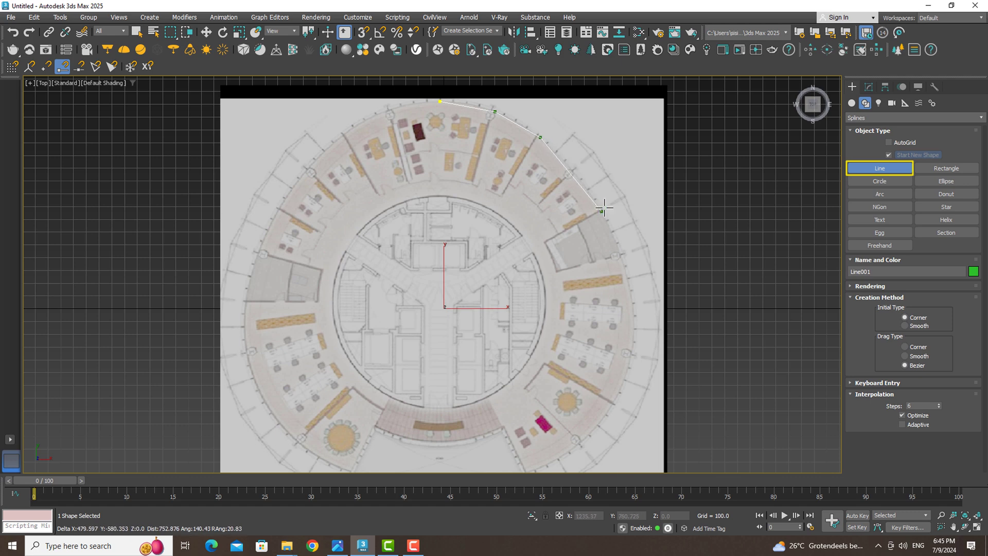
left_click(577, 170)
left_click(602, 210)
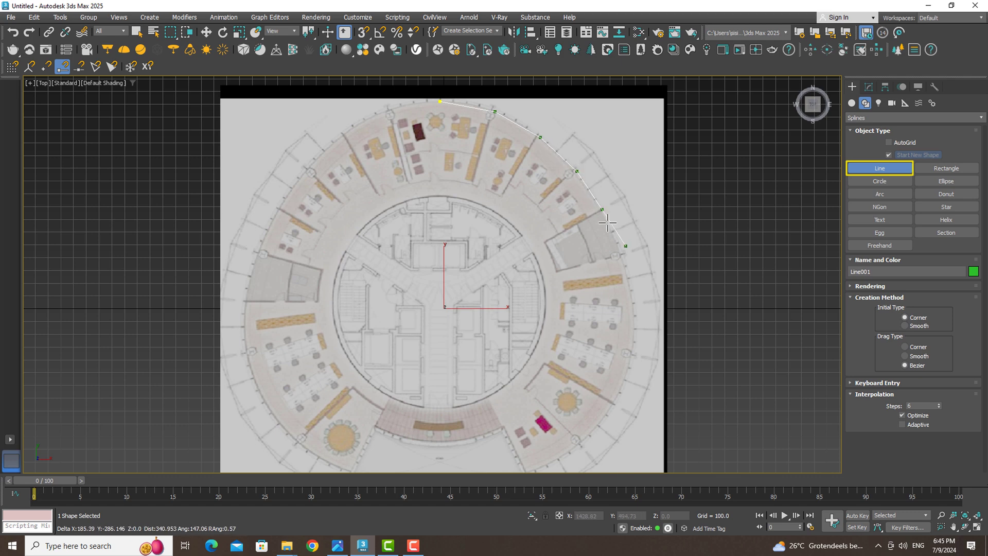
left_click(632, 358)
left_click(621, 256)
left_click(633, 306)
left_click(632, 354)
- Continue the line around the lower-right curve to the plan's bottom edge and finish it
scroll(633, 354, "up", 3)
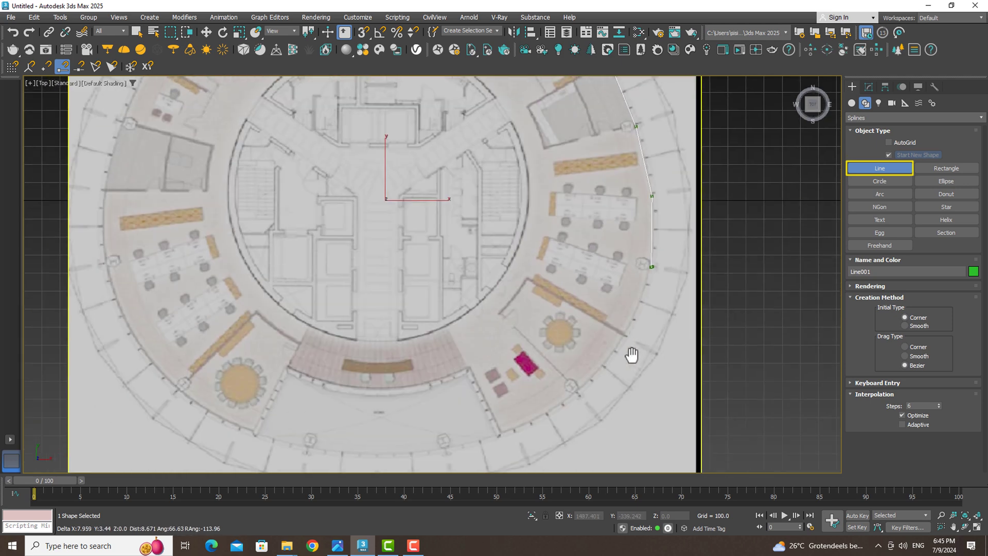
middle_click_drag(614, 375, 647, 291)
left_click(656, 247)
left_click(603, 304)
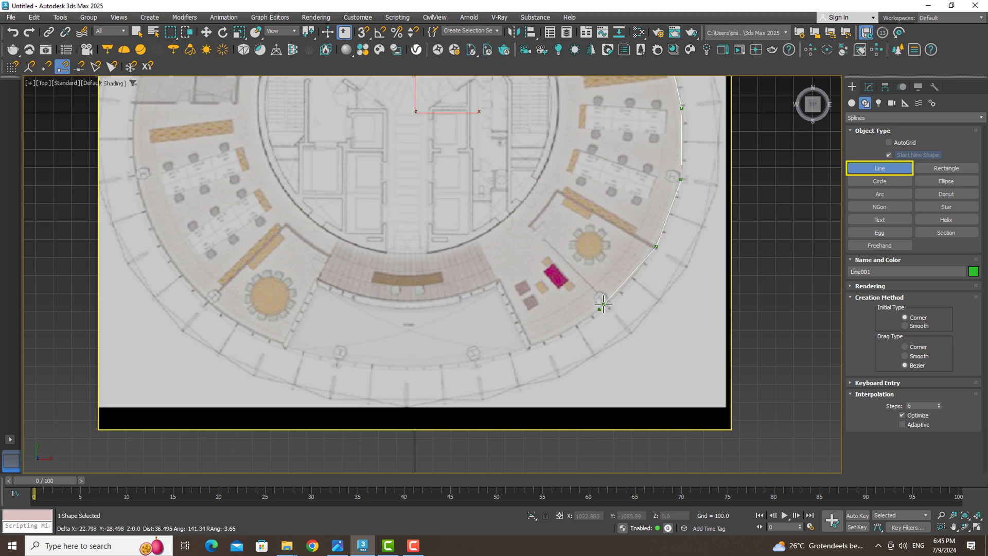
left_click(530, 348)
left_click(413, 382)
right_click(439, 364)
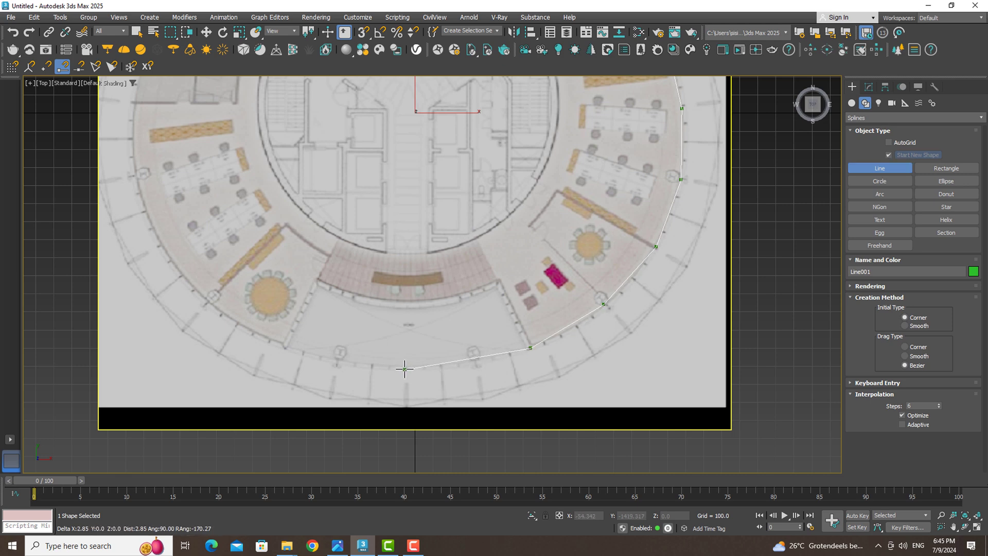
scroll(407, 343, "down", 5)
middle_click_drag(415, 338, 415, 339)
- Copy the top vertex's X value (-26.155) into the bottom vertex's X field
key("1")
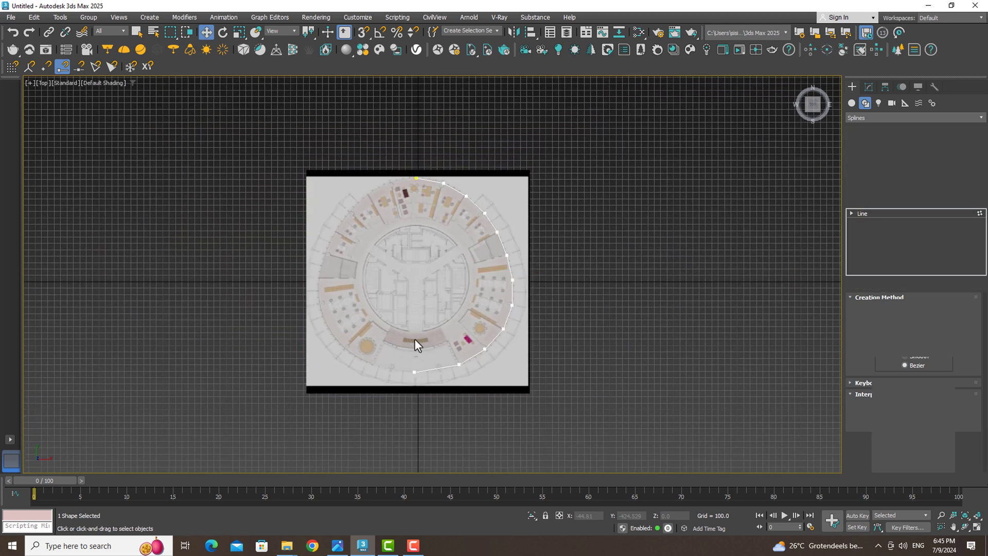
left_click(415, 178)
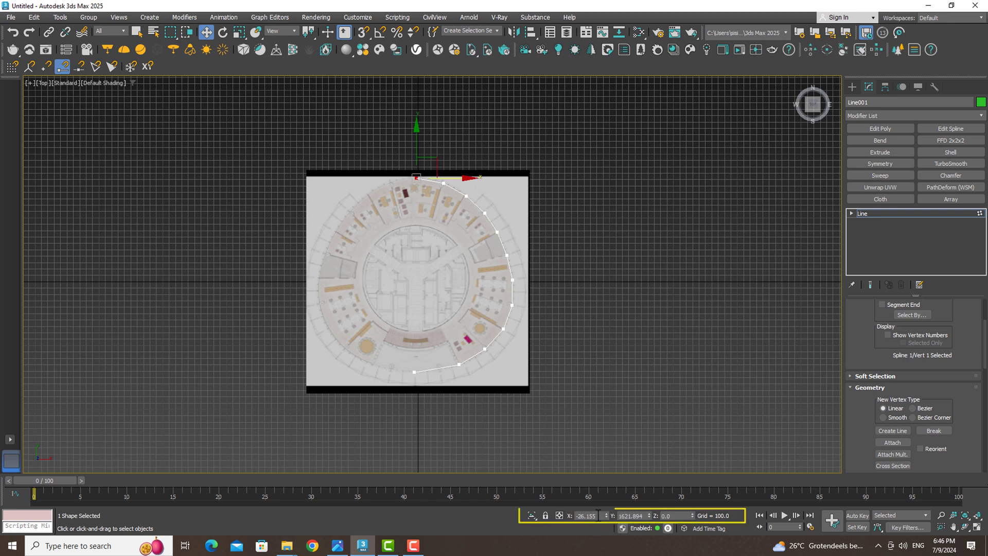
right_click(580, 515)
left_click(602, 407)
left_click(415, 372)
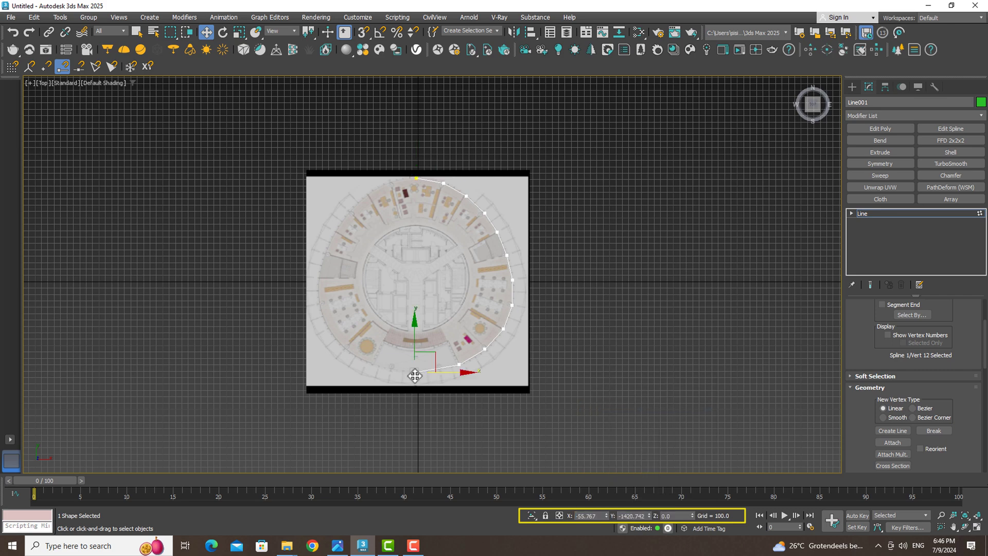
double_click(587, 515)
key("ctrl+v")
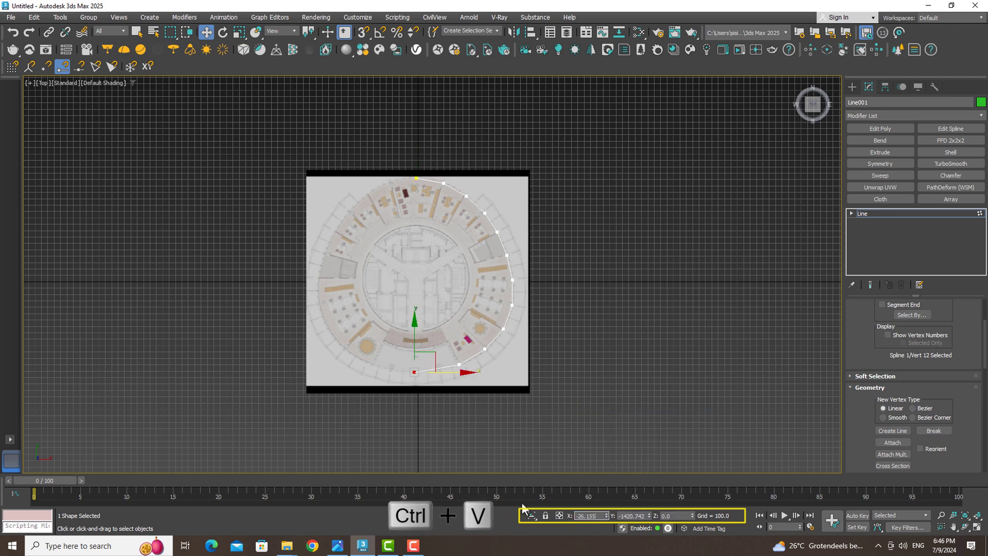
key("ctrl+v")
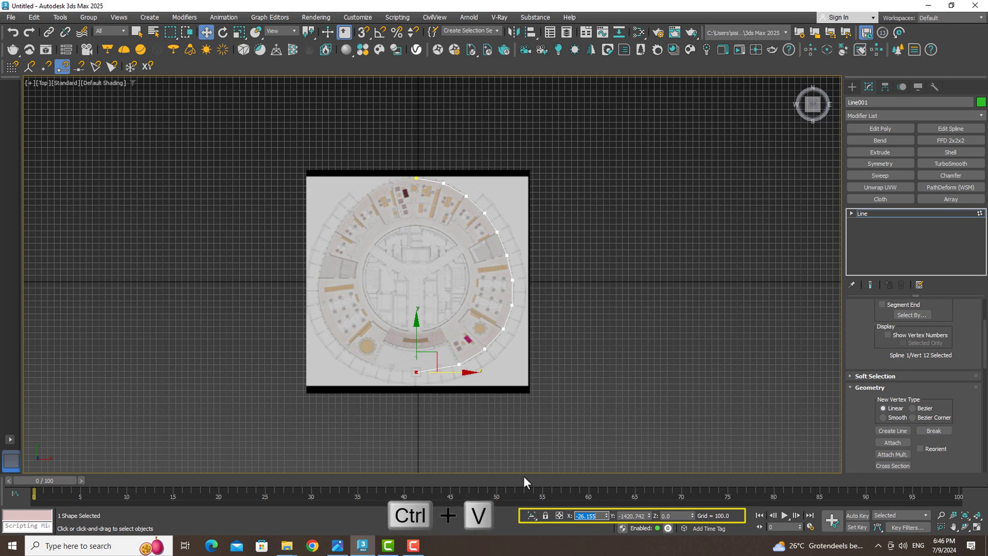
- Set all the arc's vertices to Smooth and select the whole spline
mouse_move(547, 149)
left_mouse_down()
mouse_move(442, 351)
mouse_move(387, 394)
left_mouse_up()
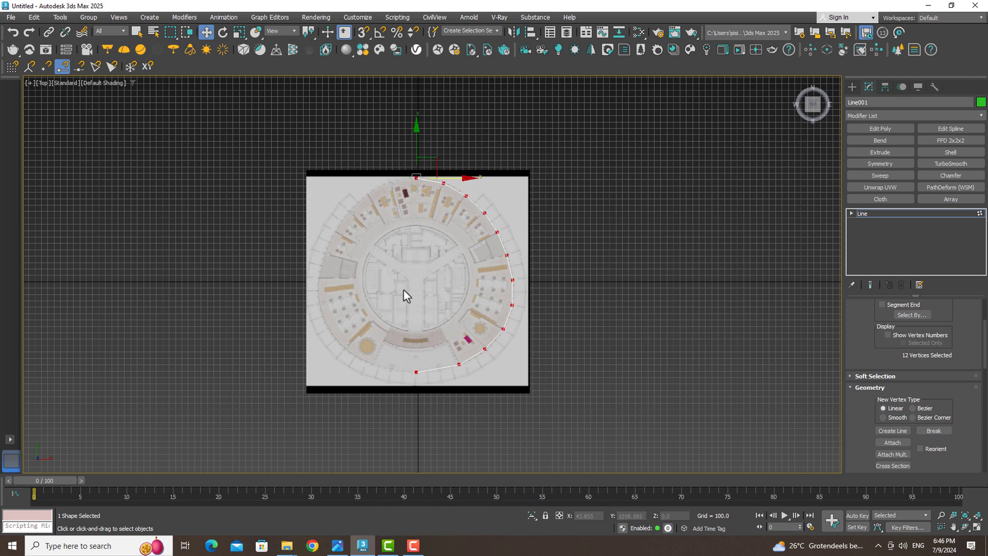
right_click(421, 178)
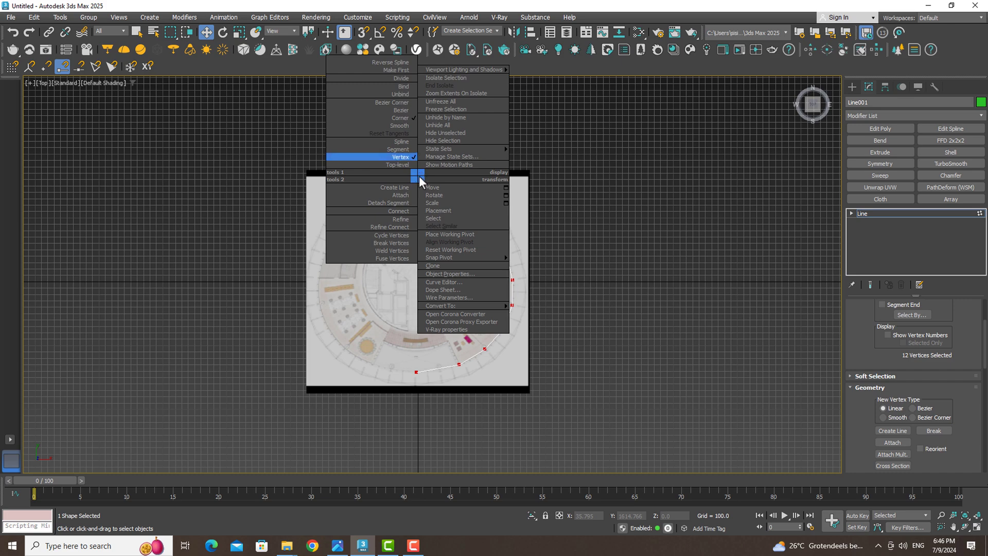
left_click(395, 124)
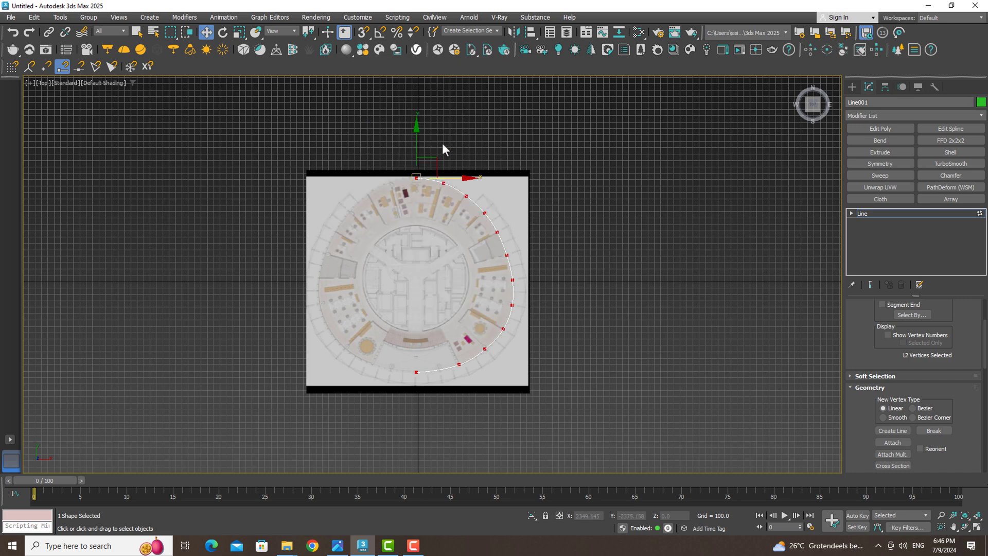
left_click_drag(986, 360, 986, 325)
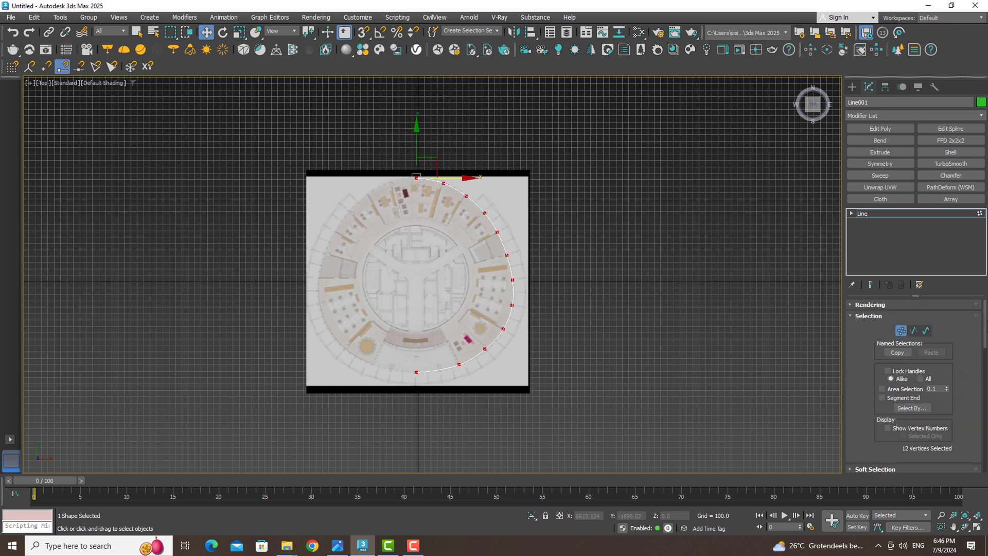
left_click(926, 331)
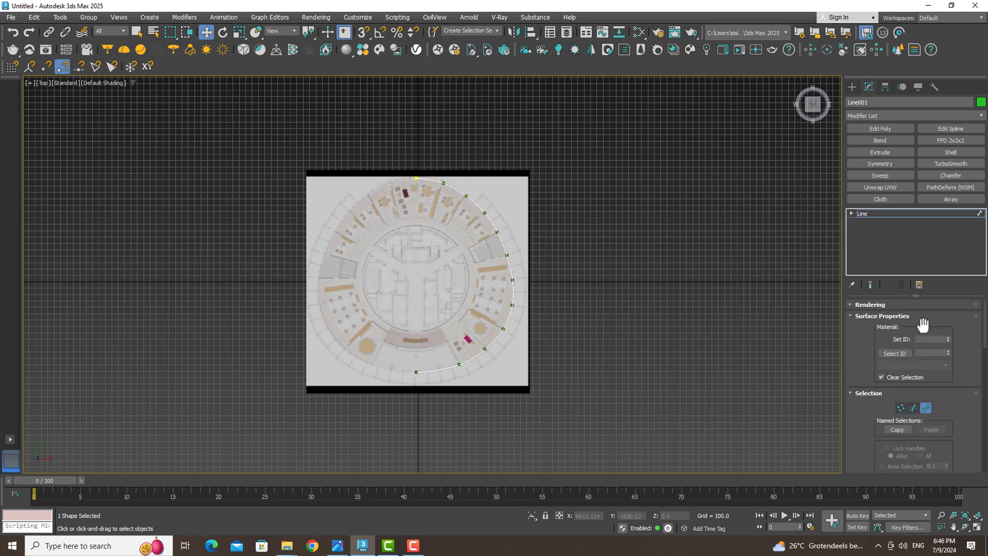
left_click(503, 244)
left_click_drag(986, 325, 987, 437)
- Mirror a copy of the arc and snap its top endpoint onto the original's
left_click(895, 399)
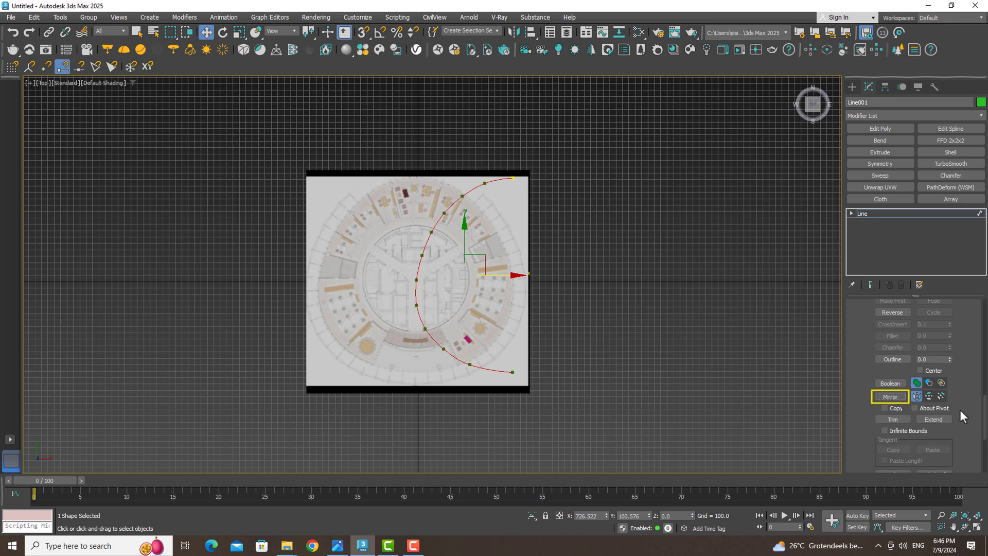
key("ctrl+z")
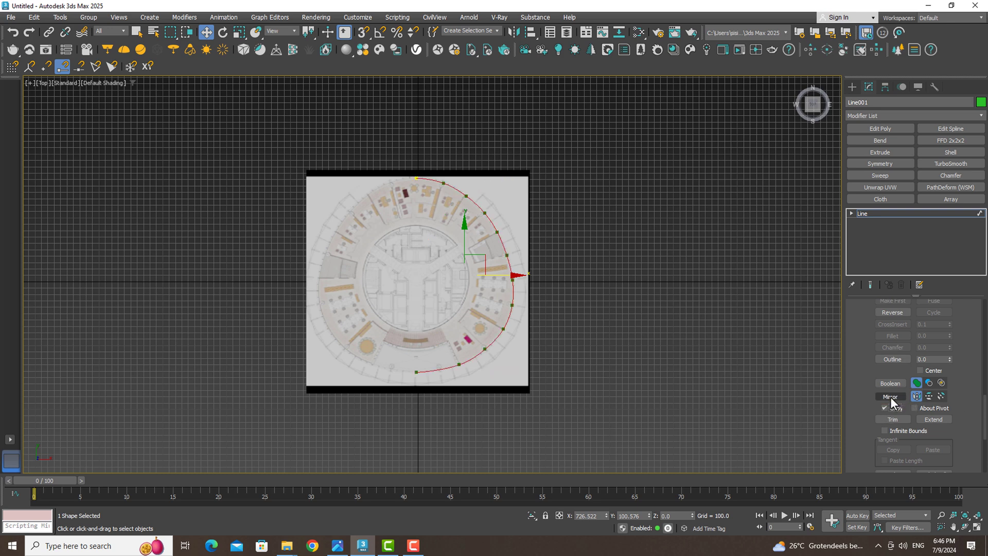
left_click(892, 398)
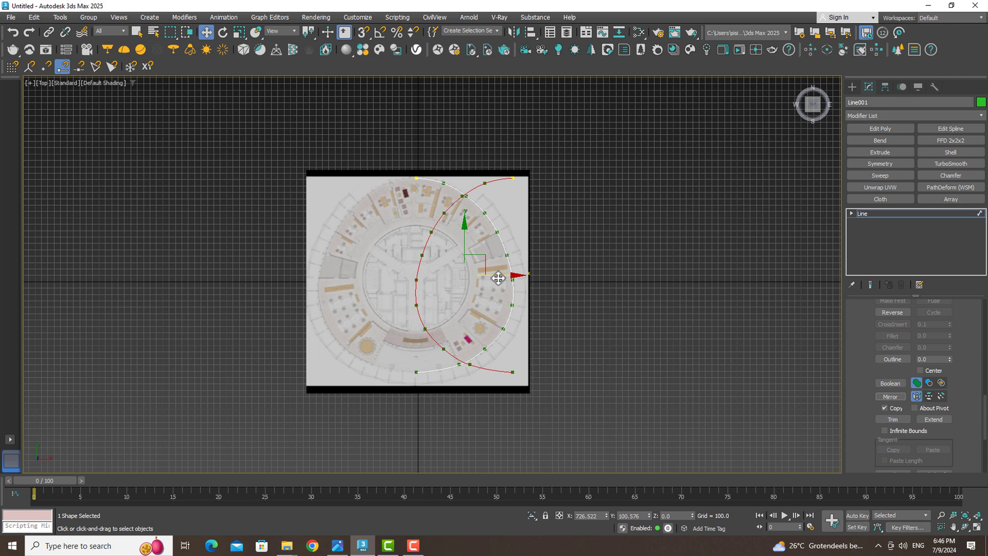
left_click_drag(498, 278, 397, 270)
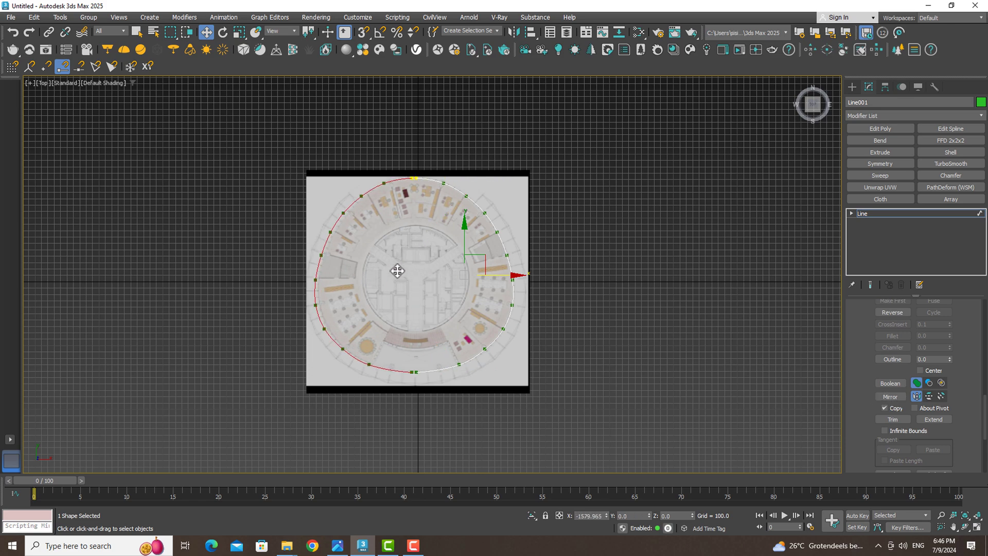
left_click_drag(398, 270, 397, 270)
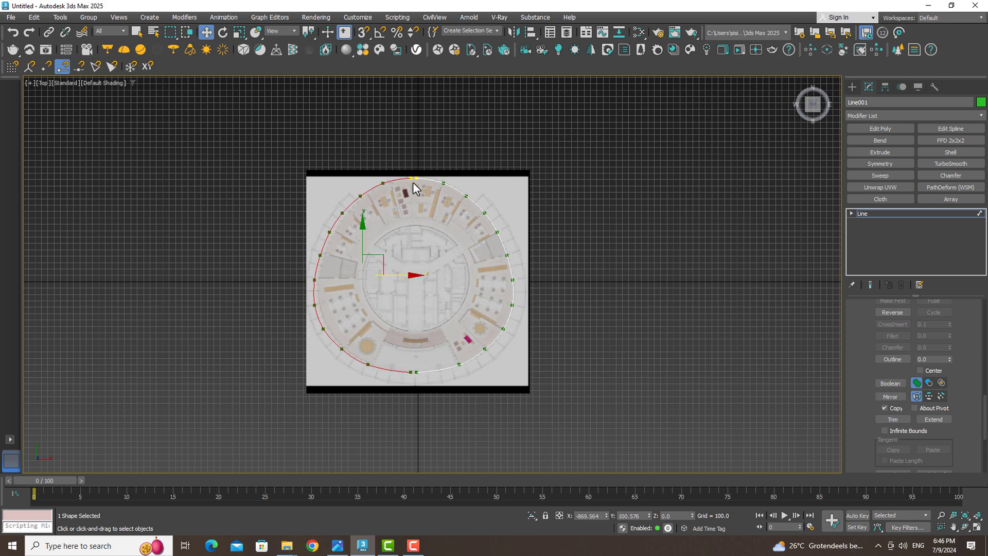
key("s")
scroll(413, 181, "up", 5)
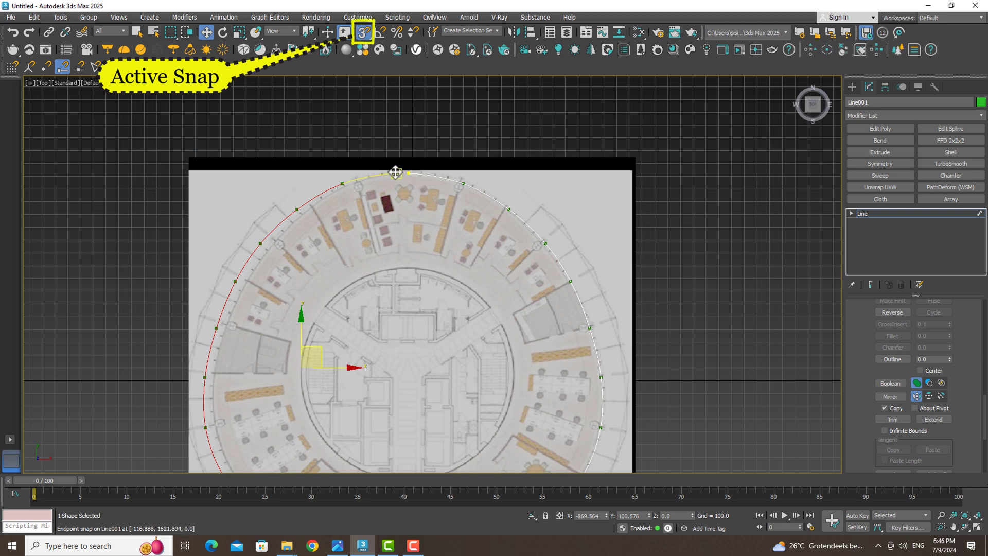
left_click_drag(395, 172, 408, 175)
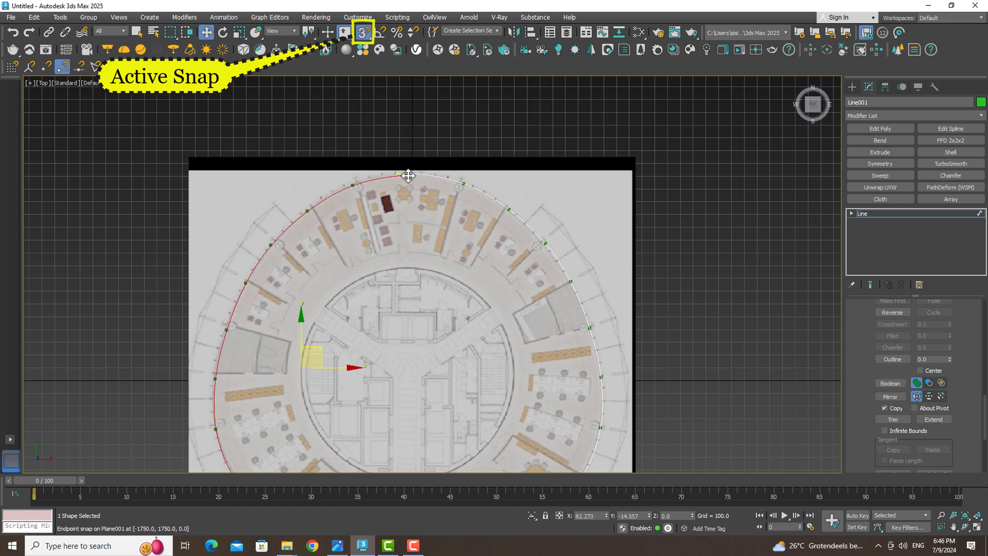
left_click_drag(408, 175, 408, 172)
scroll(409, 196, "down", 10)
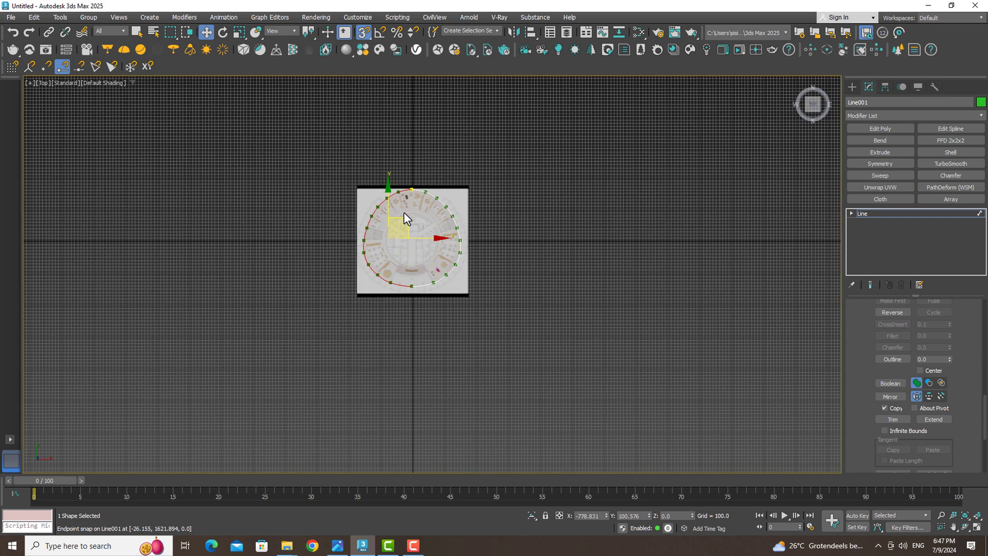
scroll(398, 250, "up", 3)
scroll(400, 250, "up", 2)
- Weld the two meeting top vertices with a threshold of 124.1
key("1")
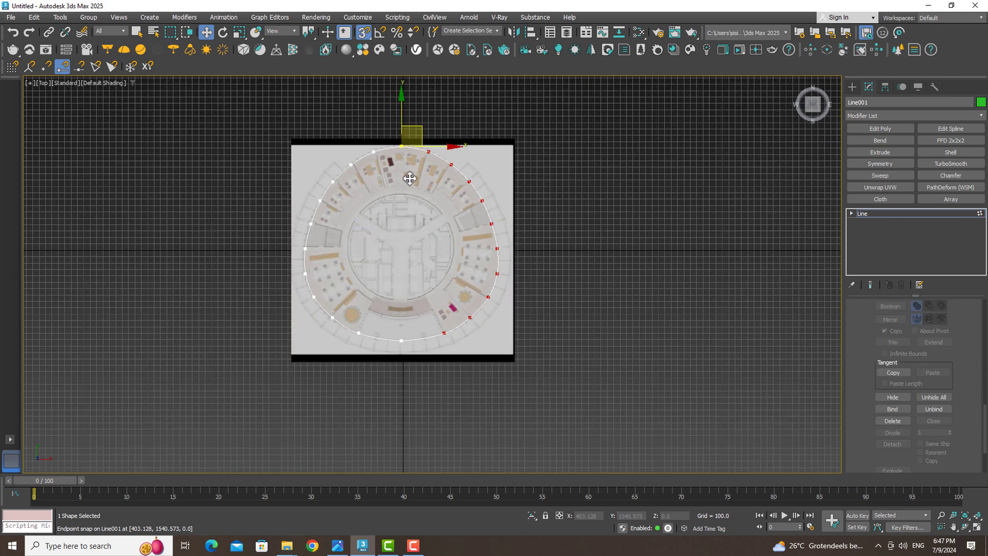
key("s")
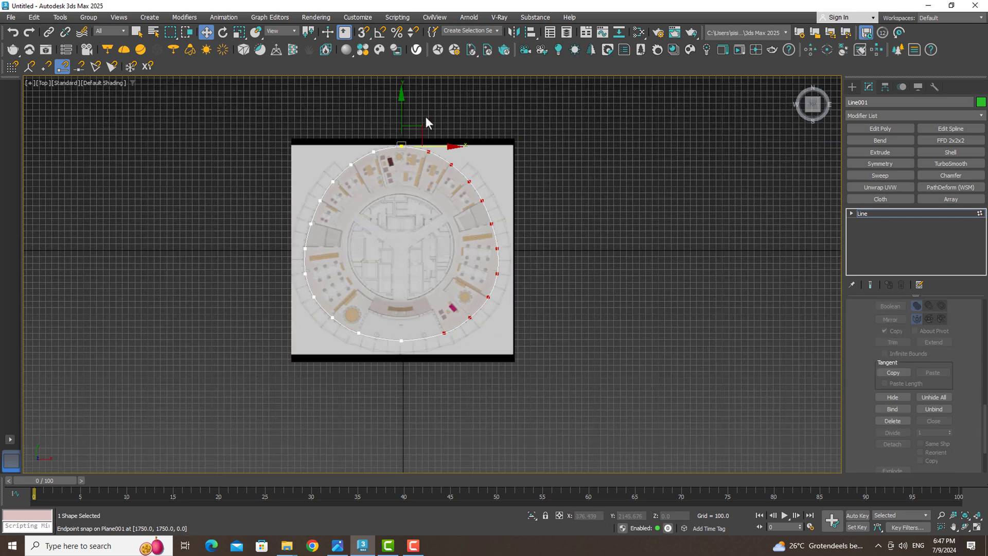
left_click_drag(402, 279, 386, 367)
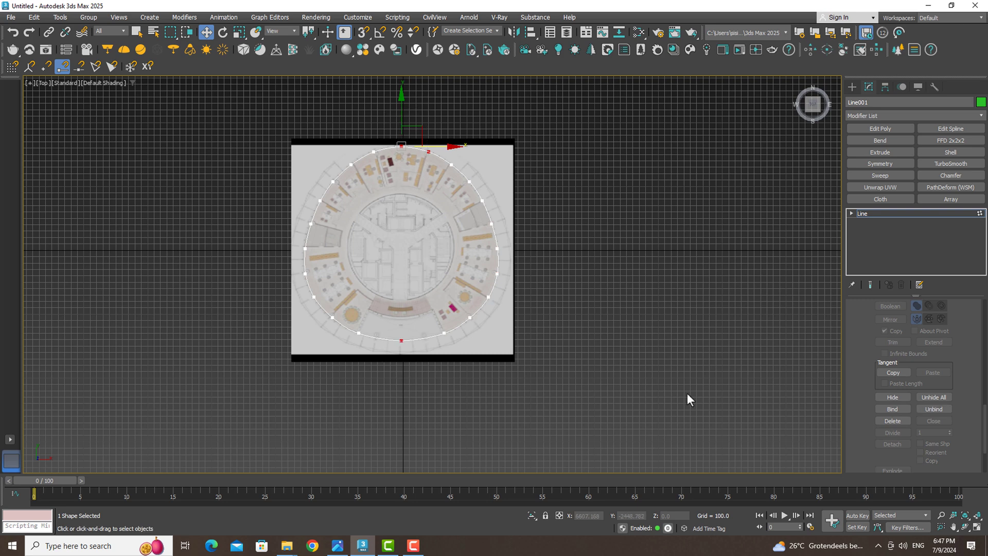
left_click_drag(984, 425, 985, 388)
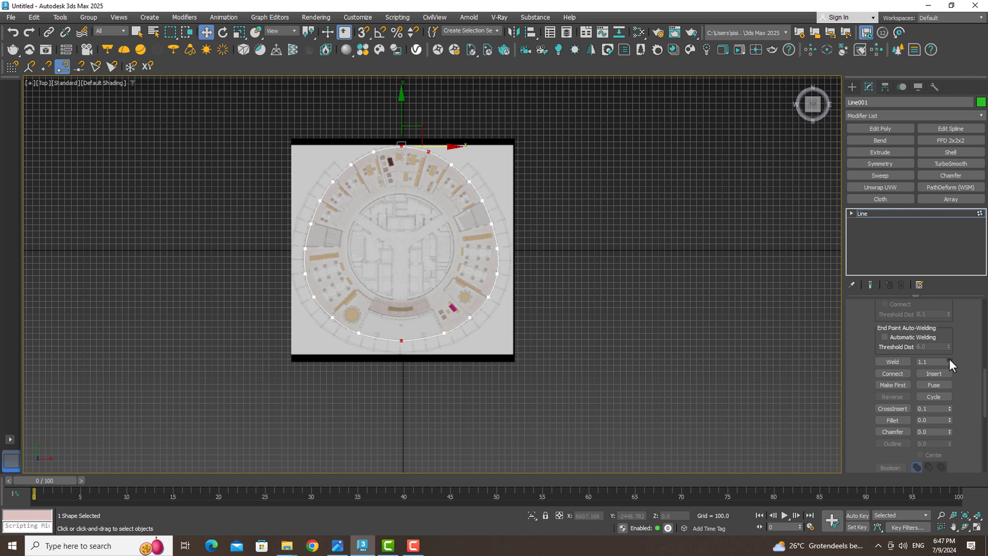
left_click_drag(950, 359, 950, 330)
left_click(894, 362)
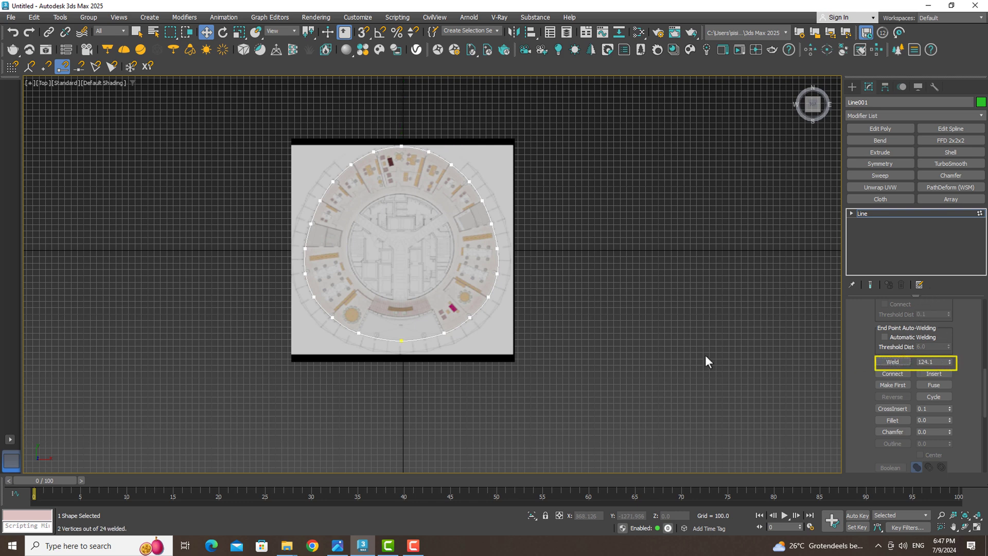
left_click(401, 340)
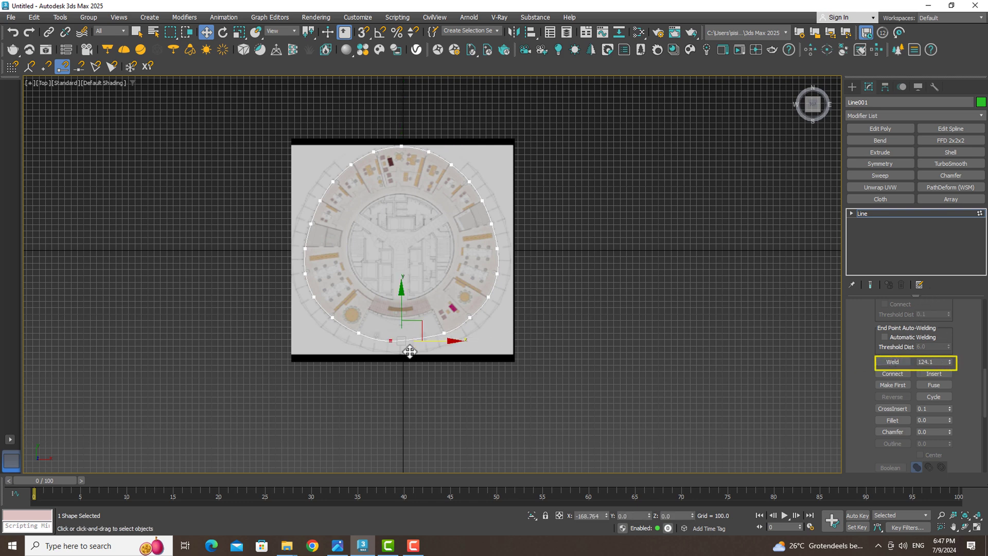
middle_click_drag(408, 346, 455, 320)
scroll(455, 319, "up", 2)
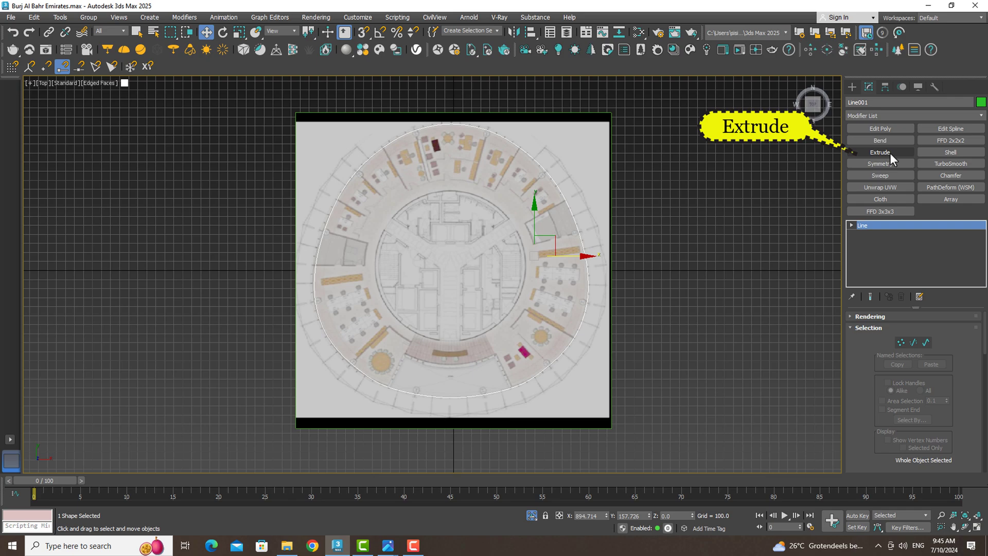
- Extrude the outline into a 14500-tall, 23-segment tower and shift-drag a copy, Line002, rightward
left_click(880, 153)
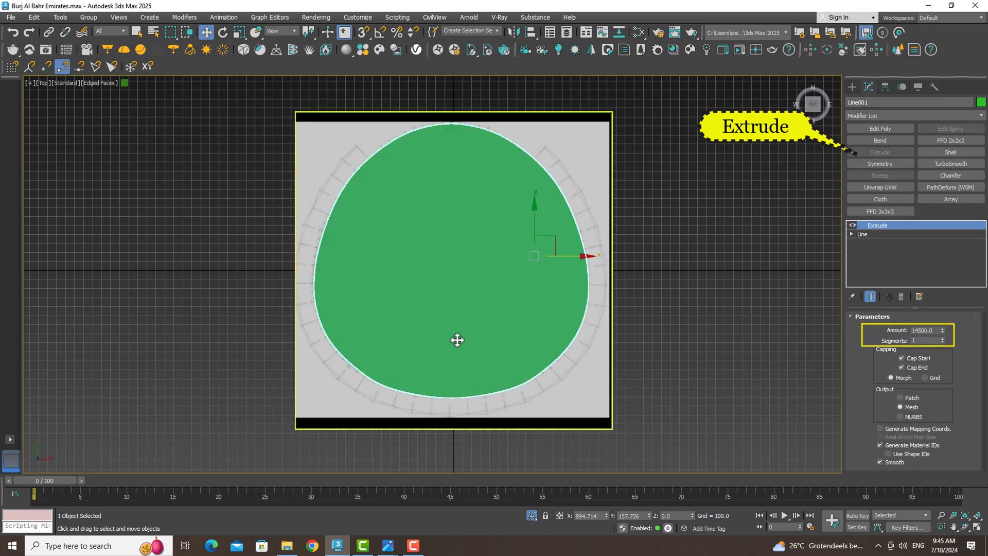
mouse_move(449, 340)
middle_mouse_down("alt")
mouse_move(478, 298)
mouse_move(456, 258)
middle_mouse_up("alt")
scroll(478, 298, "down", 5)
scroll(478, 299, "down", 2)
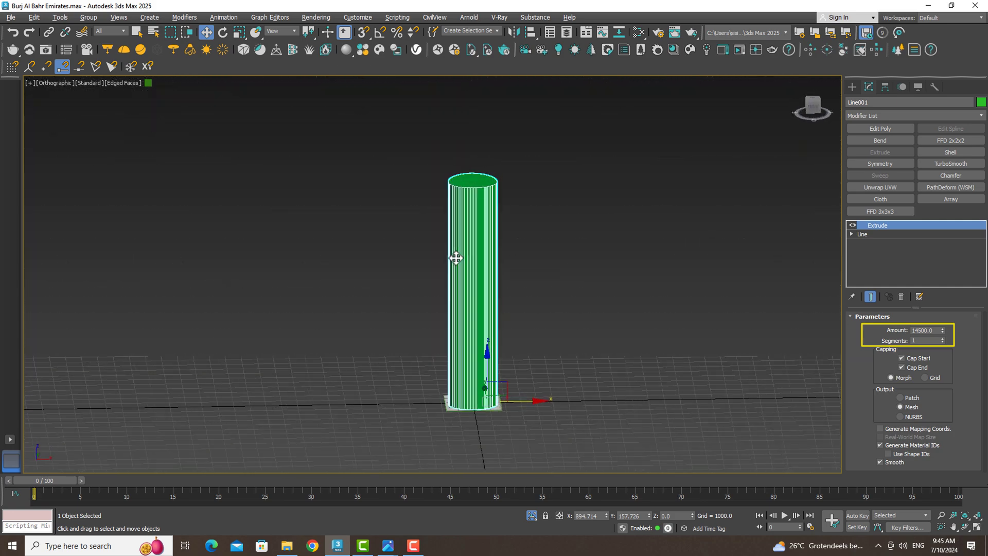
key("g")
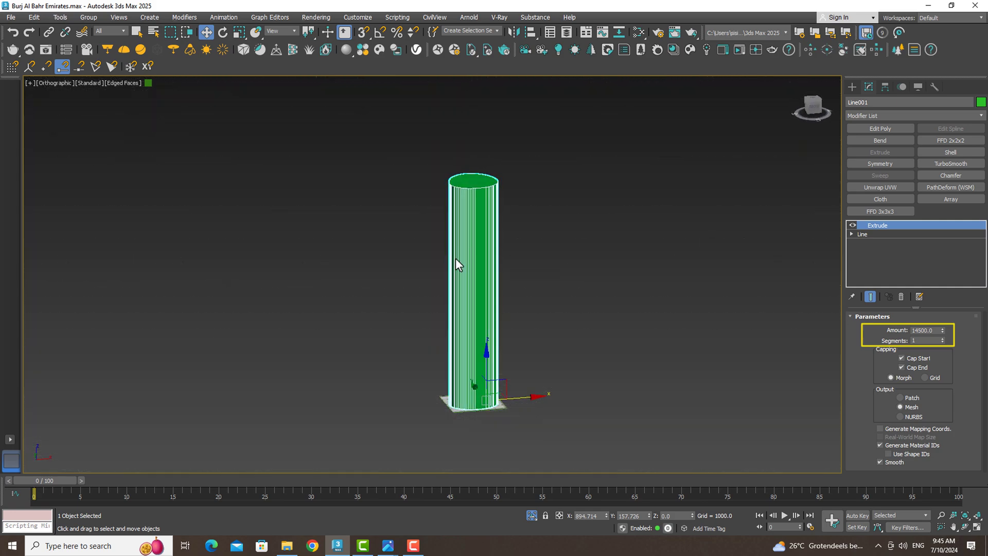
scroll(481, 332, "up", 4)
scroll(481, 332, "down", 3)
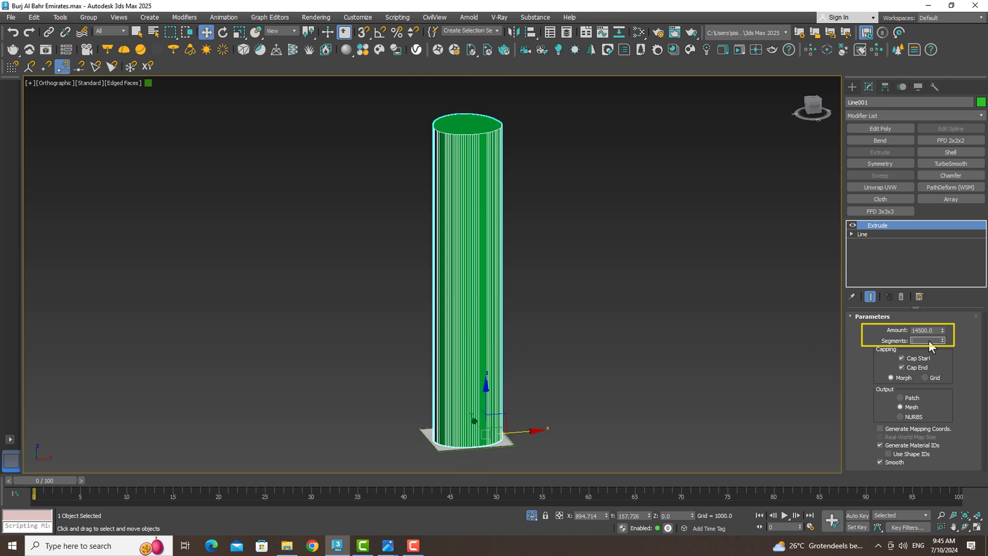
type("25")
key("Return")
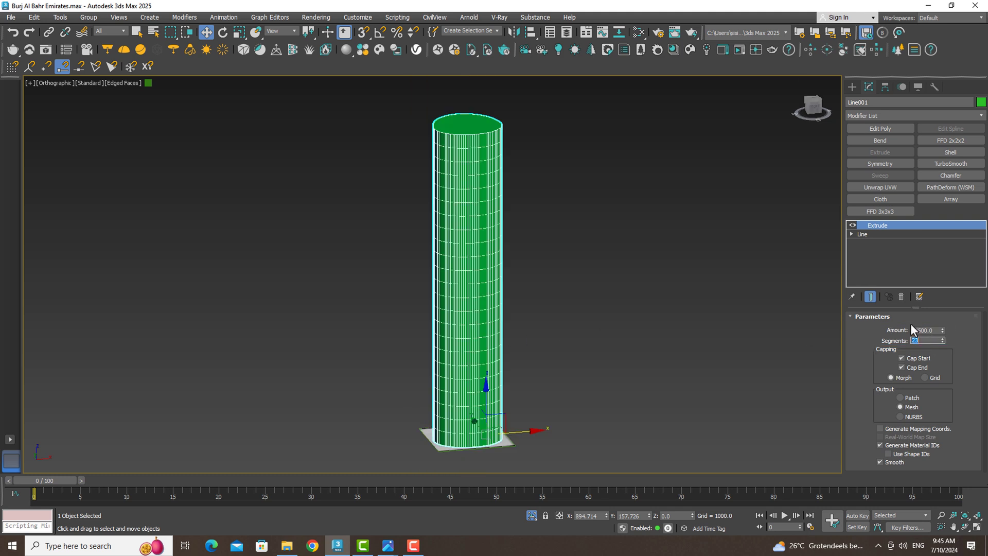
scroll(512, 221, "up", 3)
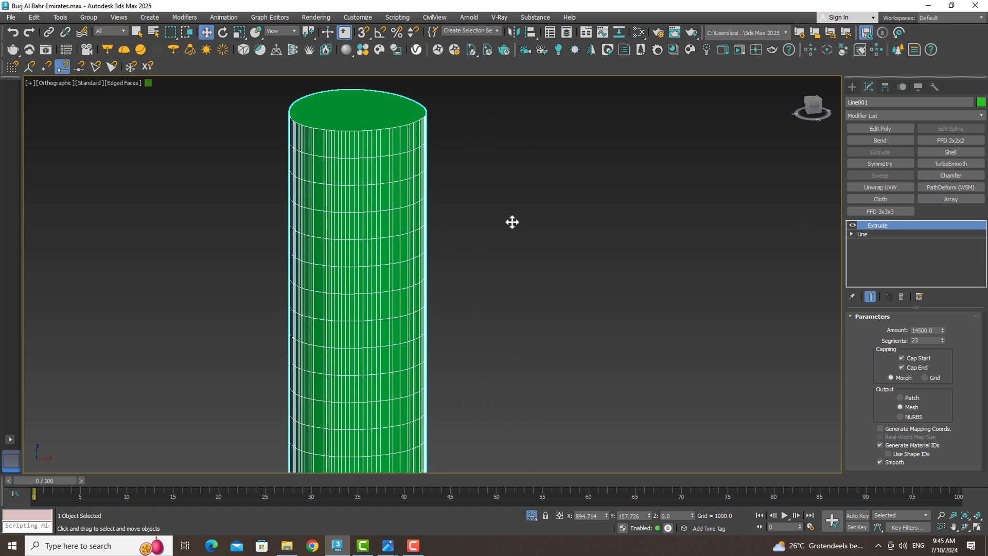
scroll(512, 228, "down", 3)
middle_click_drag(513, 228, 418, 374)
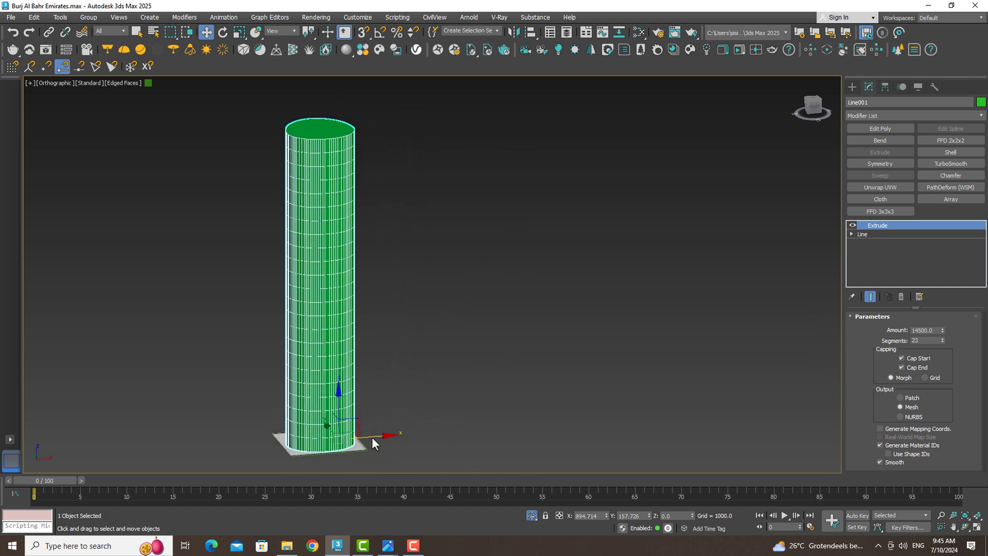
left_click_drag(372, 437, 525, 447, "shift")
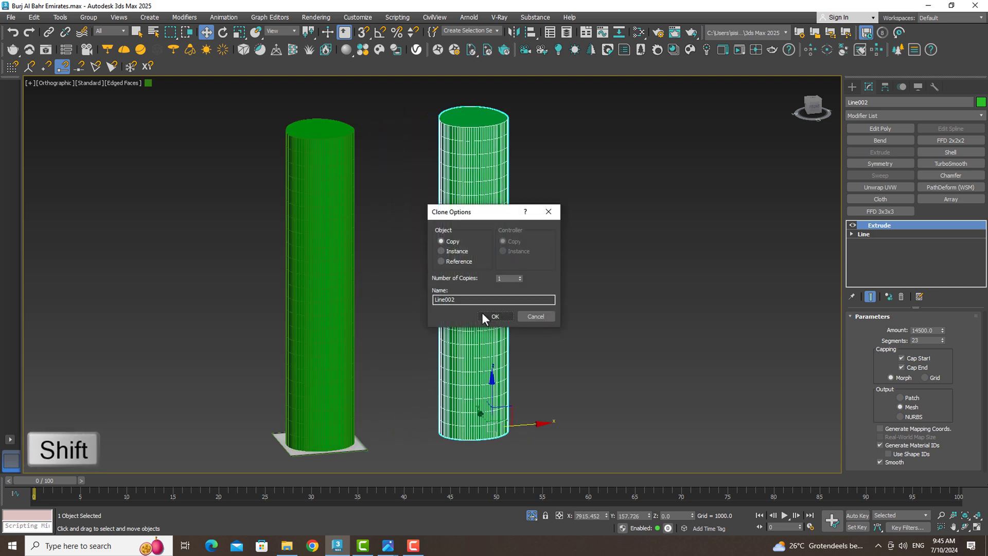
- Confirm the Line002 copy and add FFD 3x3x3, scaling its middle control points outward
left_click(482, 313)
left_click(895, 212)
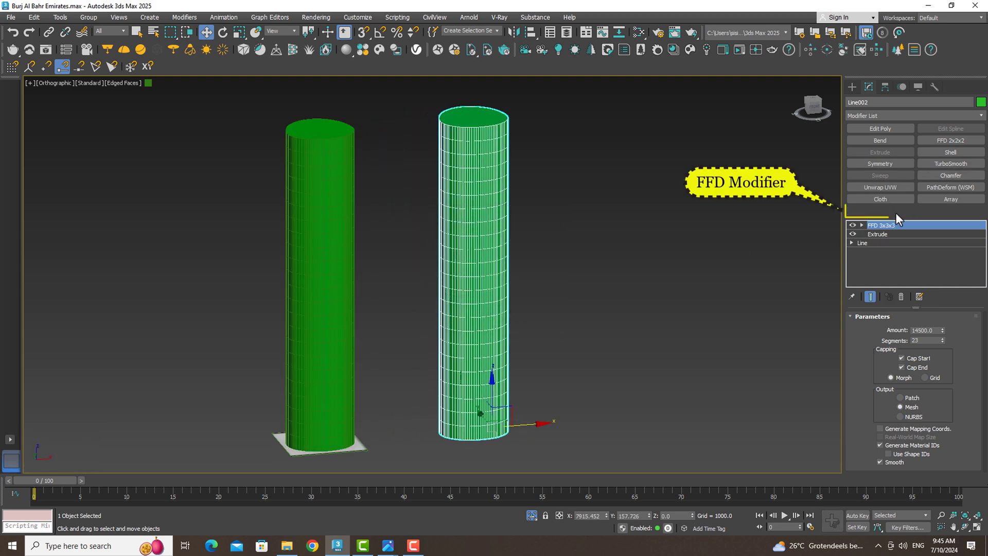
left_click(862, 226)
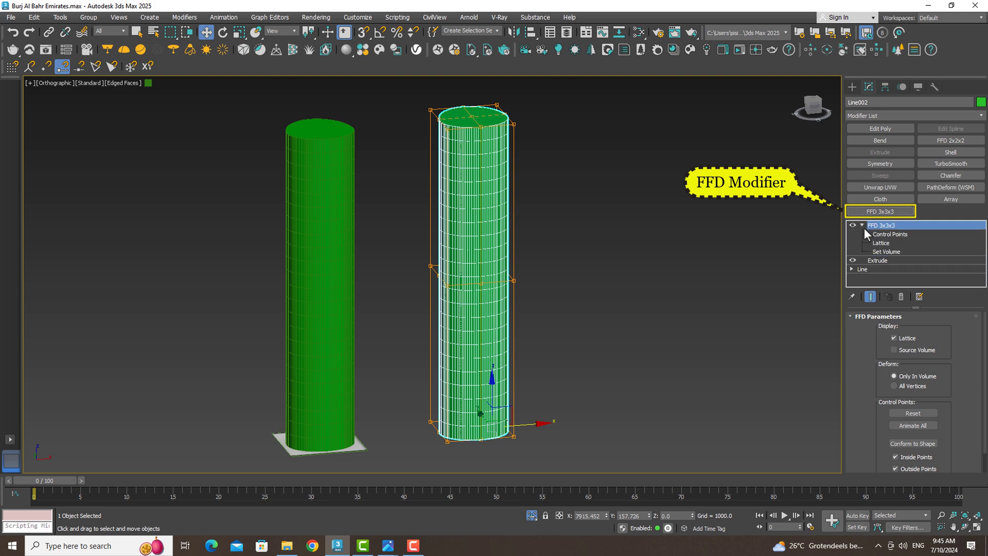
left_click_drag(537, 206, 461, 296)
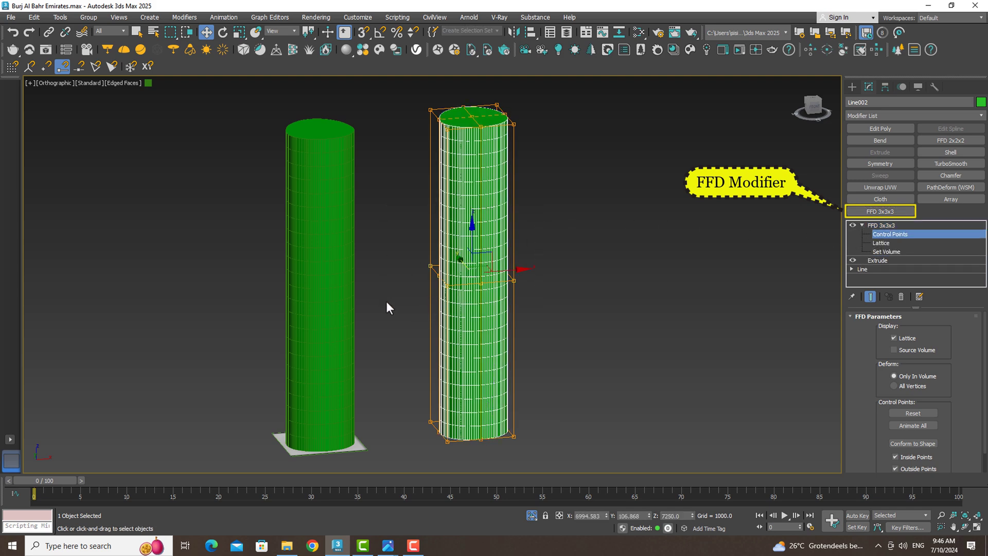
key("r")
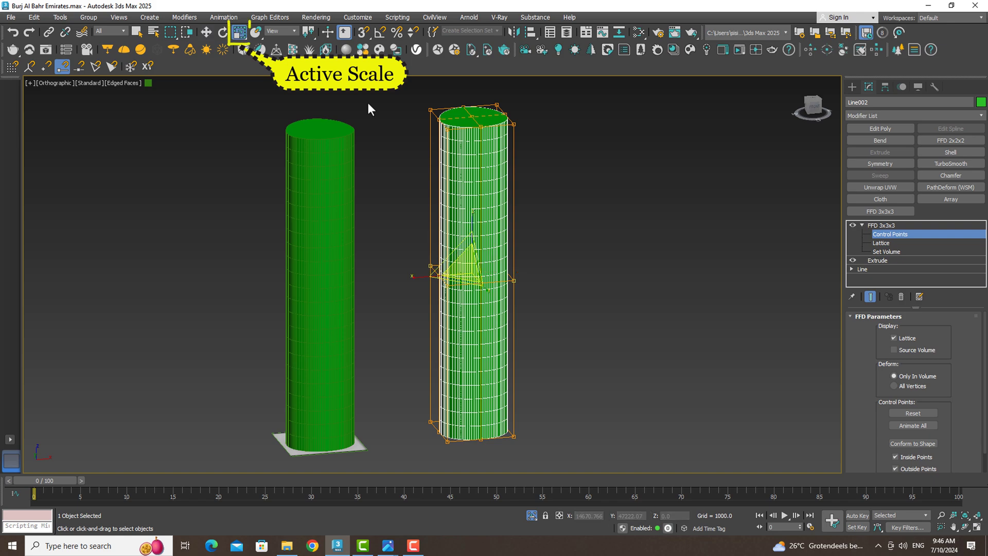
left_click_drag(465, 270, 478, 230)
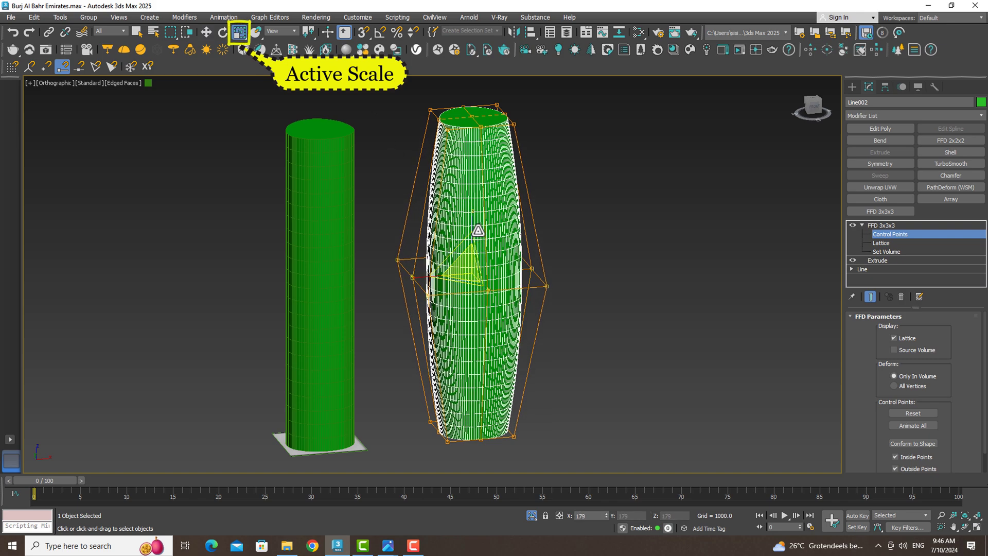
left_click_drag(479, 230, 477, 235)
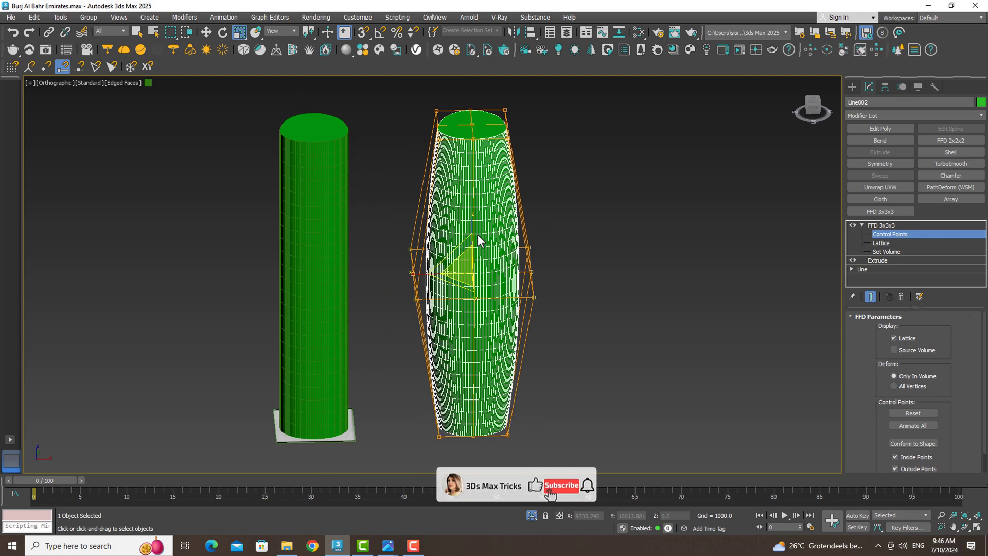
- Close the FFD control points and add an Edit Poly modifier in Edge mode
left_click(878, 226)
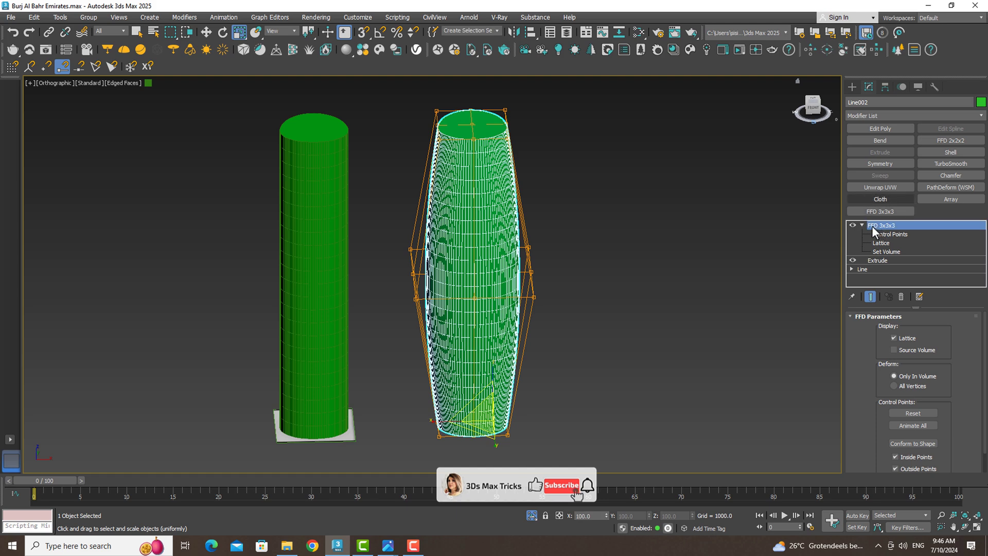
left_click(862, 225)
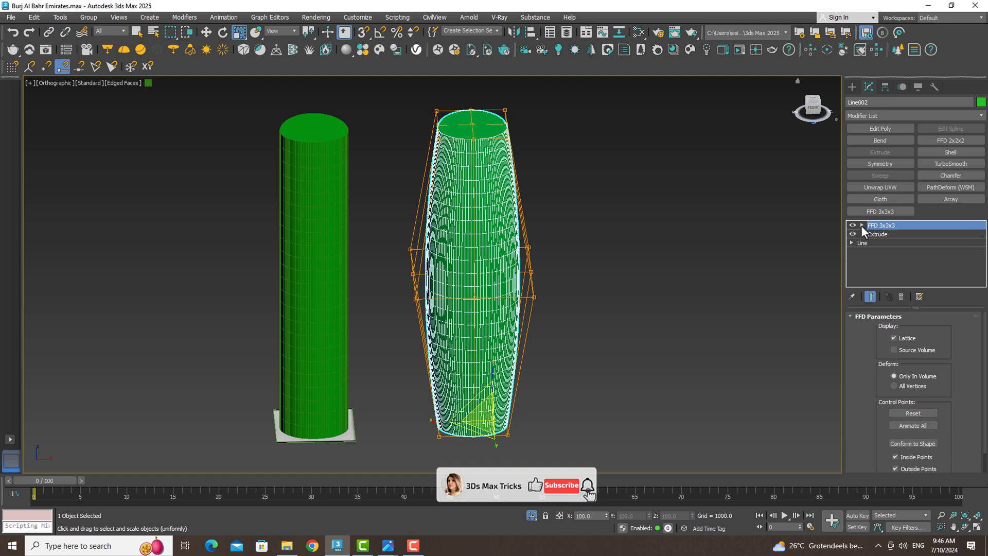
left_click(879, 129)
left_click(900, 398)
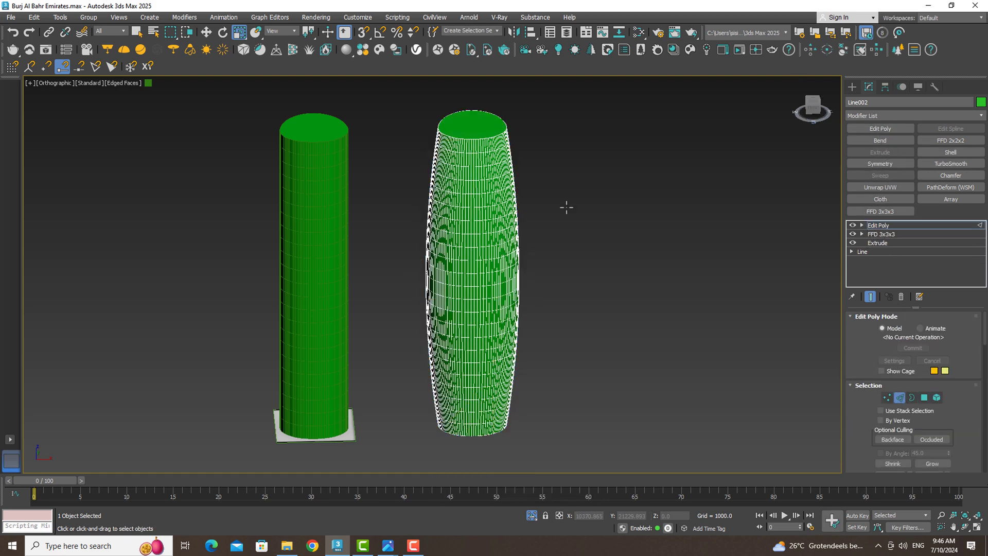
scroll(471, 153, "up", 5)
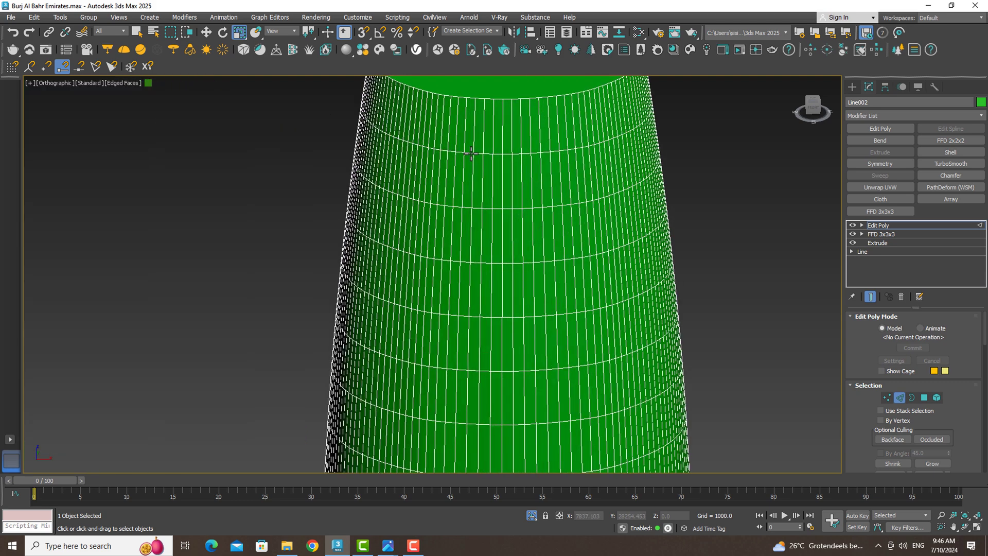
- Select seven horizontal edge loops up the tower by double-clicking them
double_click(471, 153)
key("w")
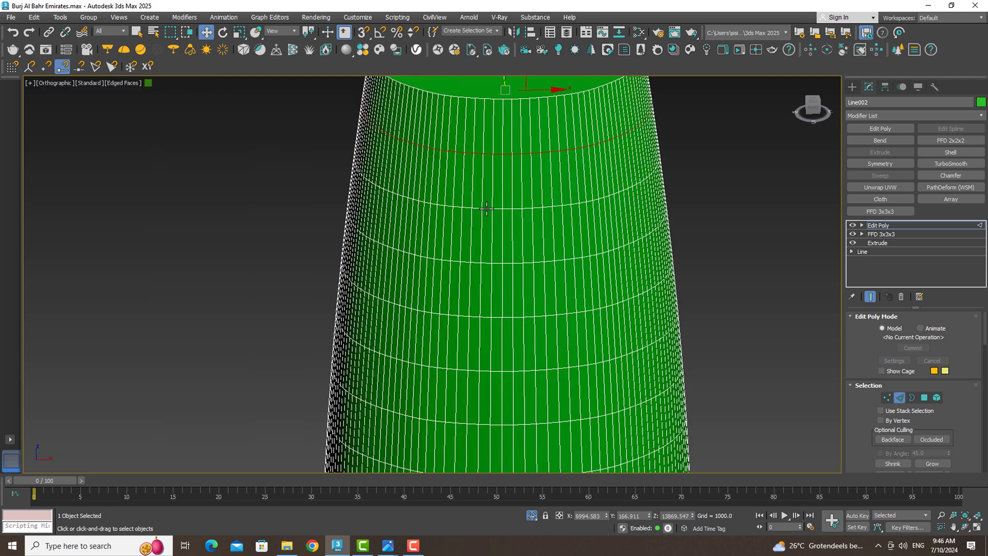
double_click(486, 208, "ctrl")
double_click(495, 263, "ctrl")
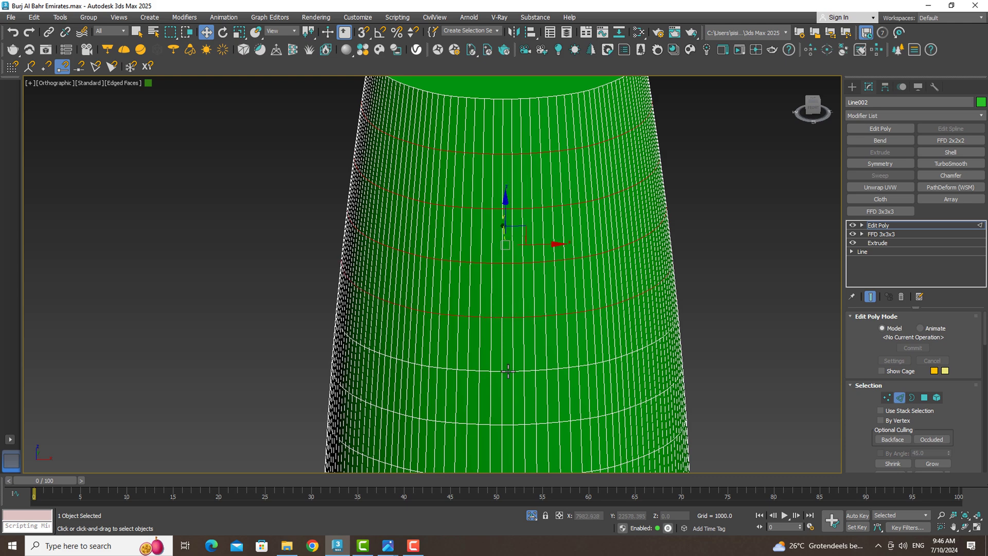
mouse_move(510, 370)
middle_mouse_down()
mouse_move(512, 285)
mouse_move(504, 390)
mouse_move(532, 239)
mouse_move(512, 340)
middle_mouse_up()
scroll(530, 234, "up", 3)
scroll(509, 227, "down", 5)
scroll(508, 165, "up", 3)
double_click(496, 148)
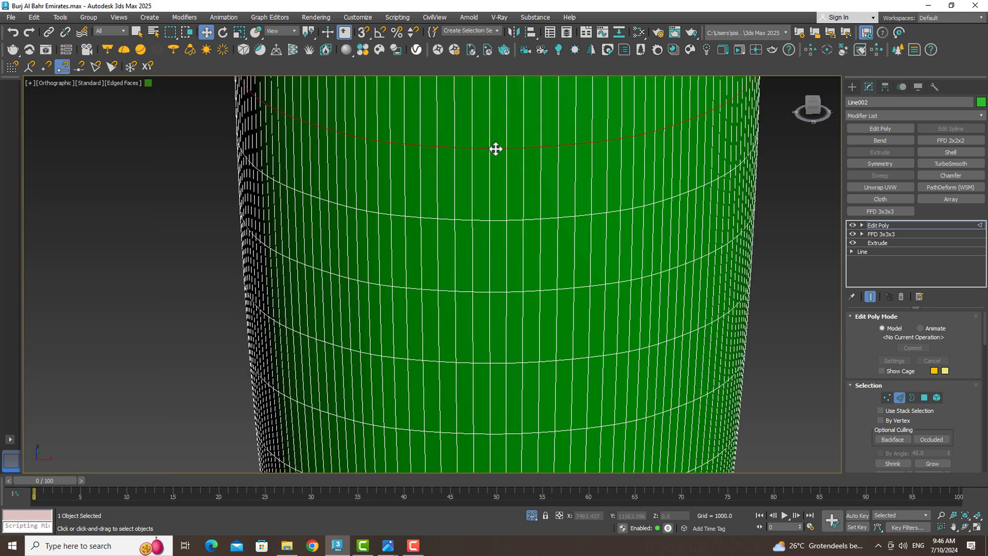
double_click(497, 220, "ctrl")
double_click(499, 292, "ctrl")
double_click(502, 363, "ctrl")
- Turn the selected edge loops into the Shape001 ring splines with Create Shape
middle_click_drag(501, 365, 477, 245)
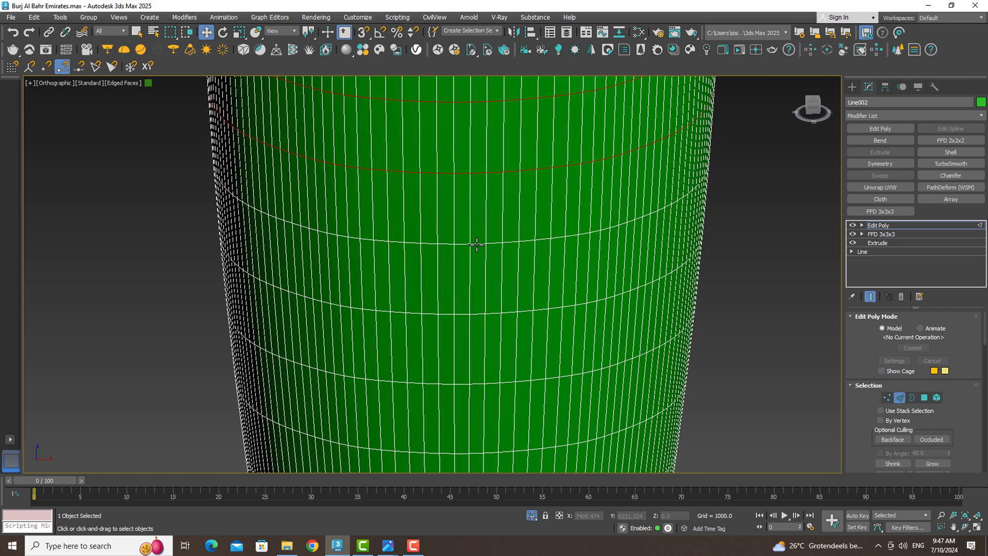
scroll(474, 271, "down", 1)
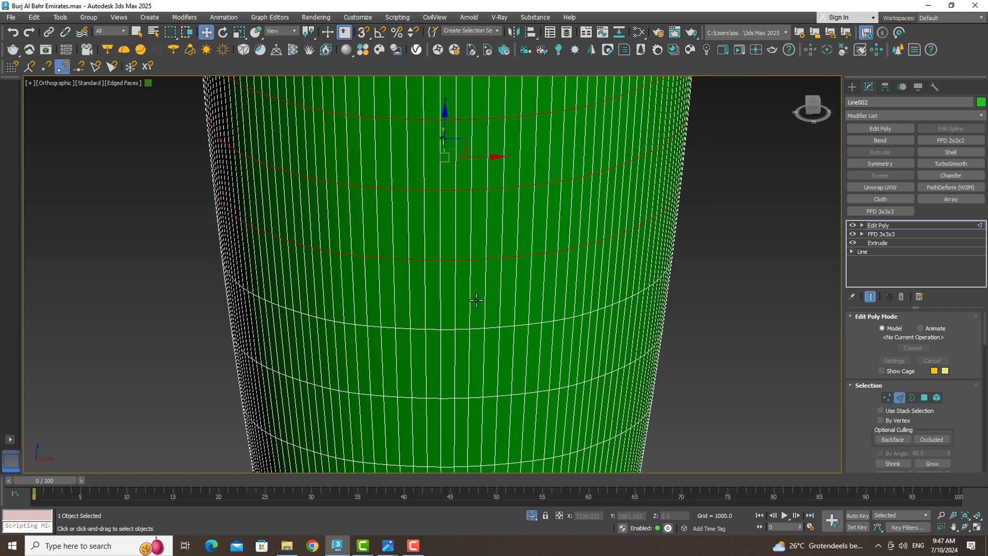
mouse_move(474, 300)
middle_mouse_down()
mouse_move(476, 329)
mouse_move(454, 266)
middle_mouse_up()
middle_click_drag(454, 222, 434, 280)
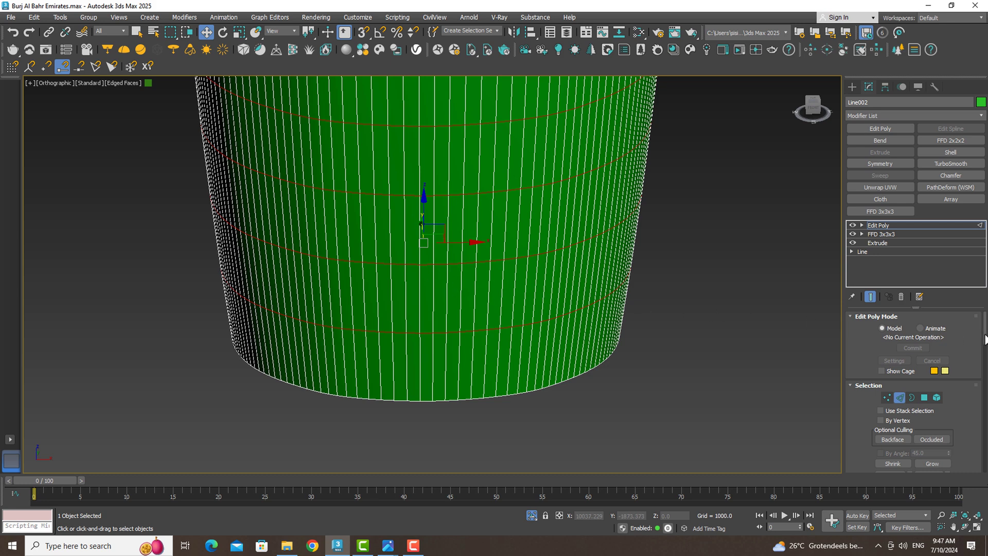
left_click_drag(985, 339, 986, 372)
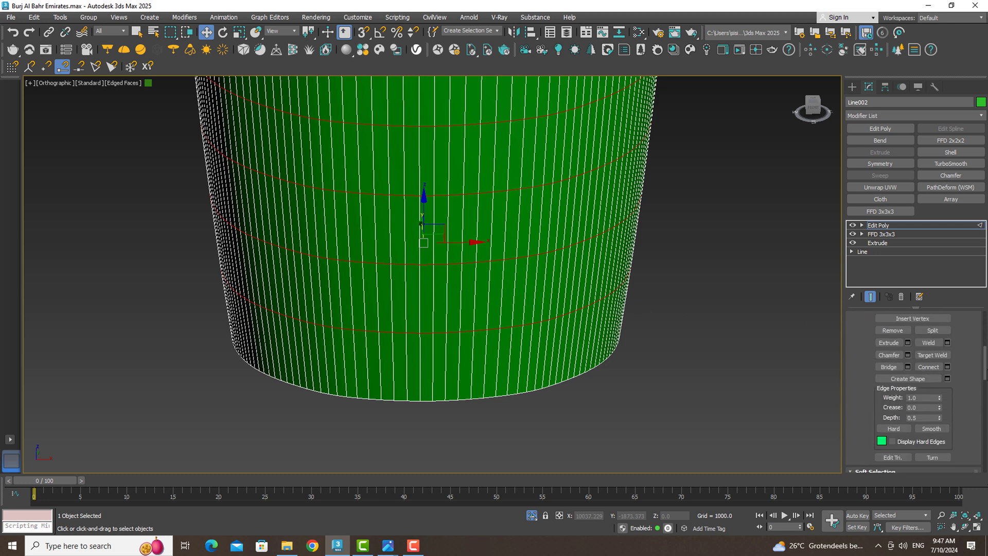
left_click(948, 379)
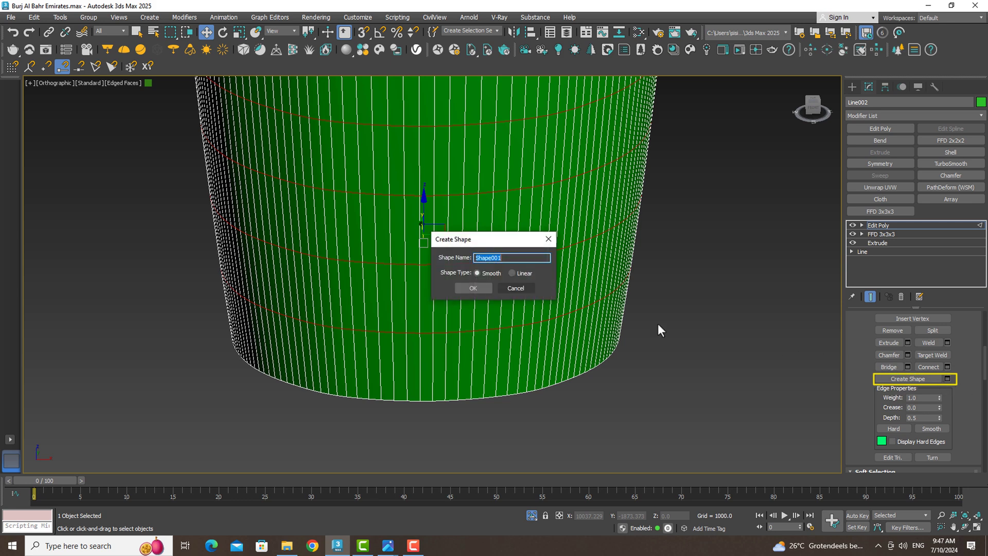
left_click(483, 289)
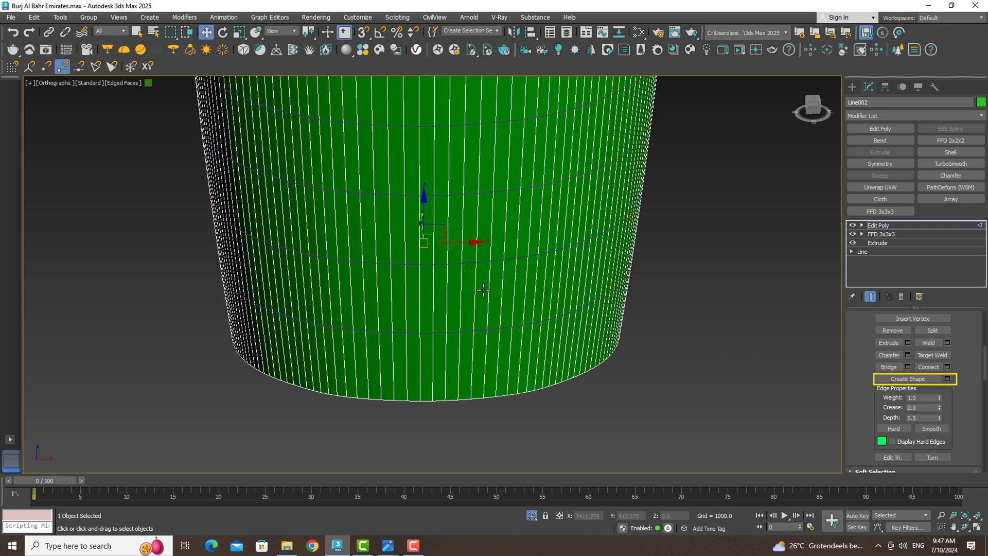
- Exit Edge mode and move the bulged tower right, away from the ring splines
scroll(484, 290, "down", 5)
middle_click_drag(461, 245, 364, 369)
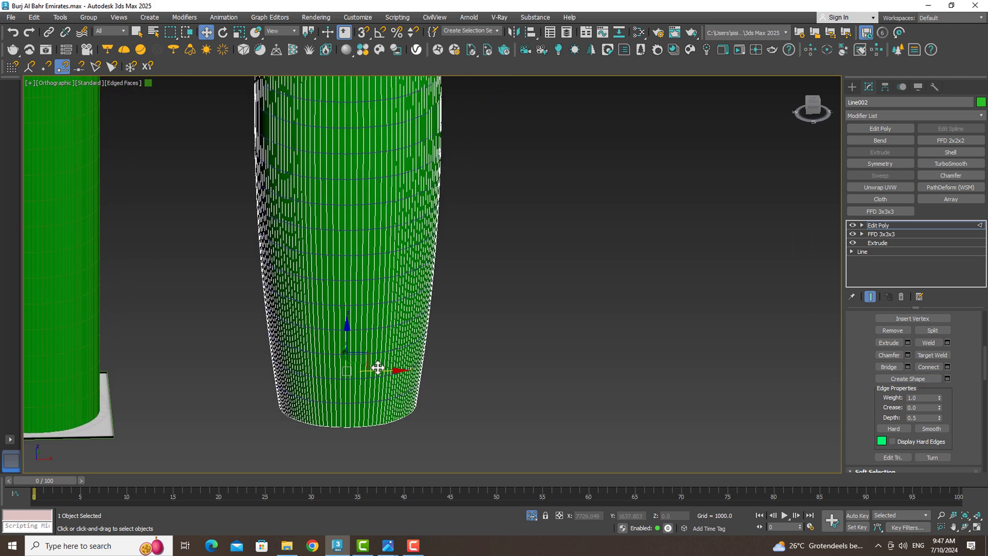
left_click(375, 402)
scroll(967, 329, "up", 5)
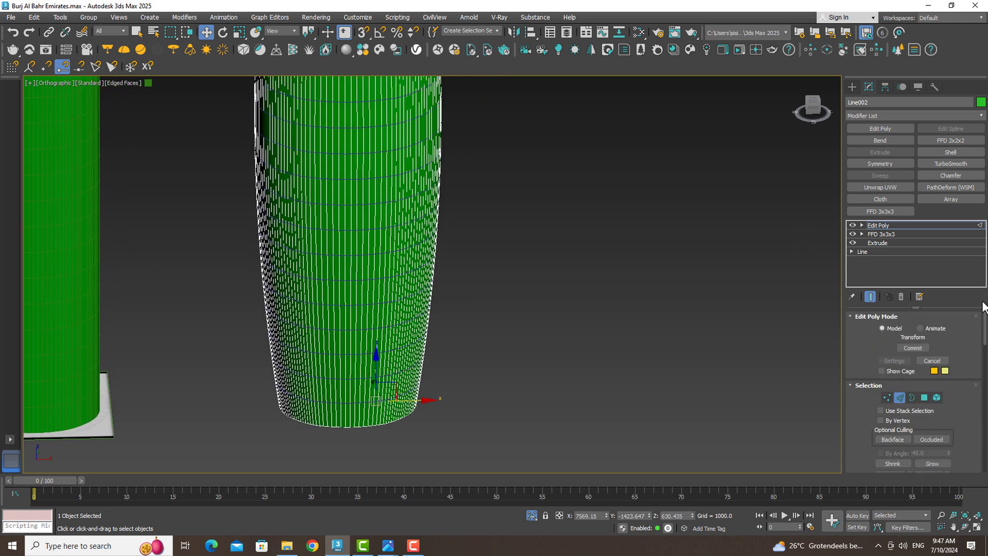
left_click(895, 395)
left_click_drag(419, 397, 670, 427)
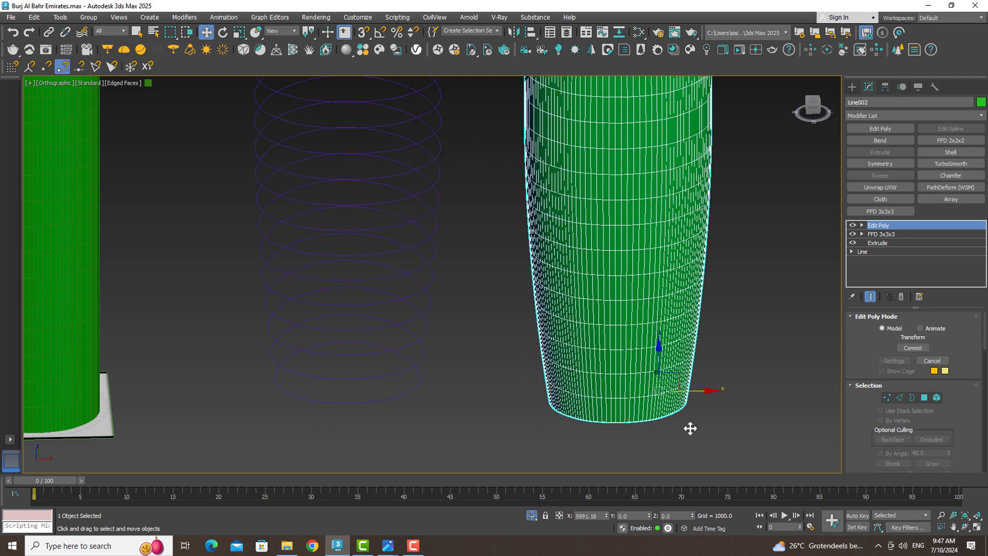
- Move the Shape001 rings right and the bulged tower left, framing all three objects
scroll(445, 263, "down", 4)
left_click(383, 111)
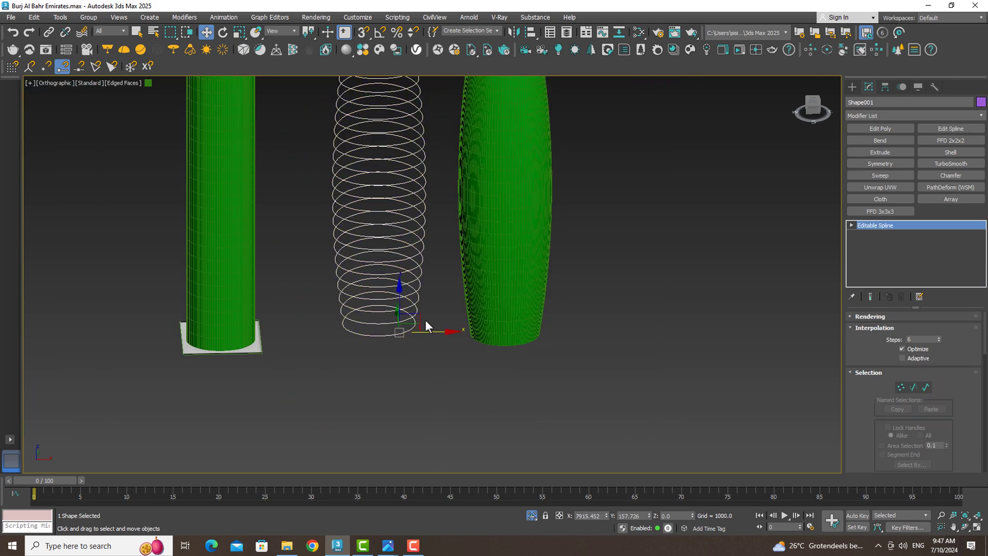
left_click_drag(429, 326, 717, 387)
left_click(484, 308)
left_click_drag(471, 340, 378, 340)
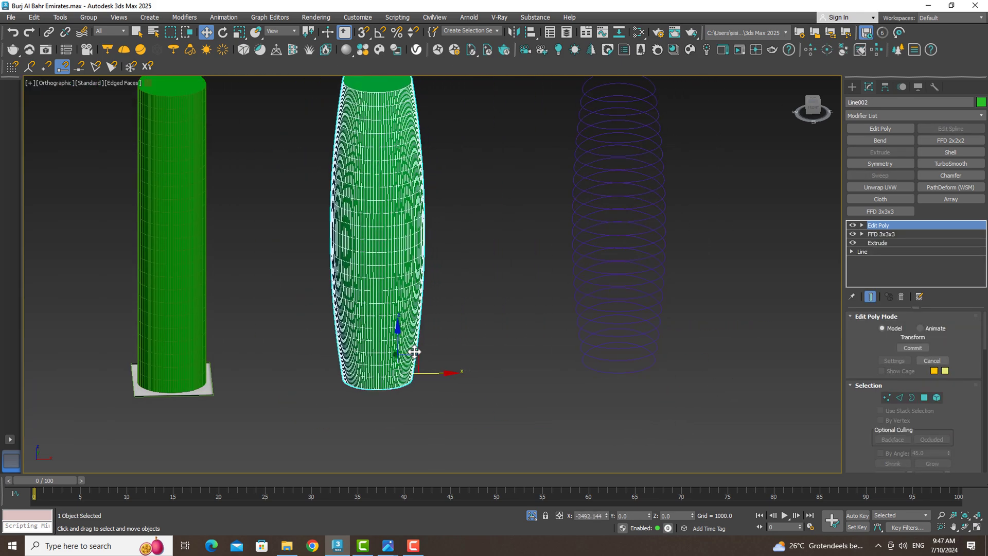
mouse_move(436, 187)
middle_mouse_down()
mouse_move(424, 298)
mouse_move(418, 280)
middle_mouse_up()
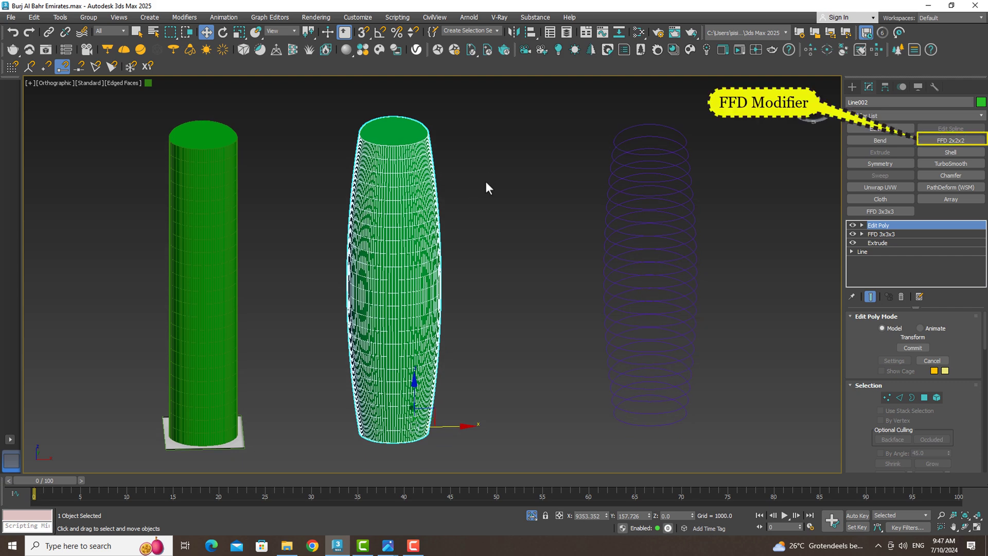
- Add an FFD 2x2x2 modifier to the bulged tower in the Front view
left_click(951, 140)
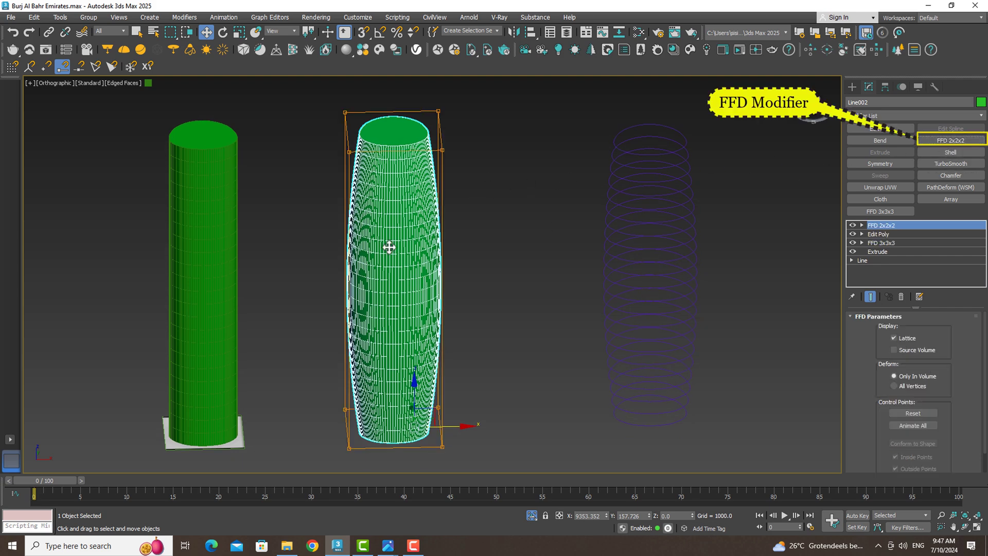
key("f")
scroll(388, 247, "down", 8)
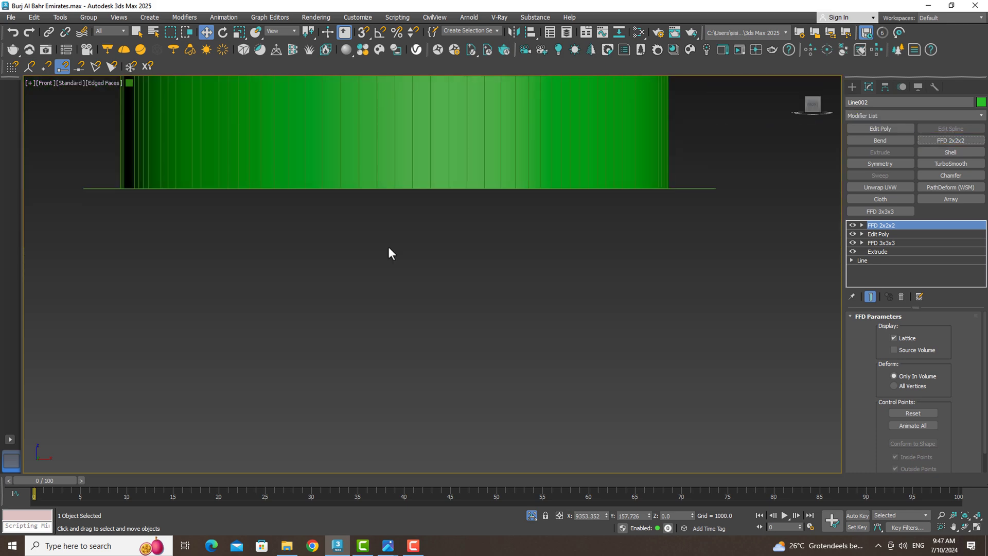
middle_click_drag(389, 245, 388, 246)
scroll(388, 246, "up", 5)
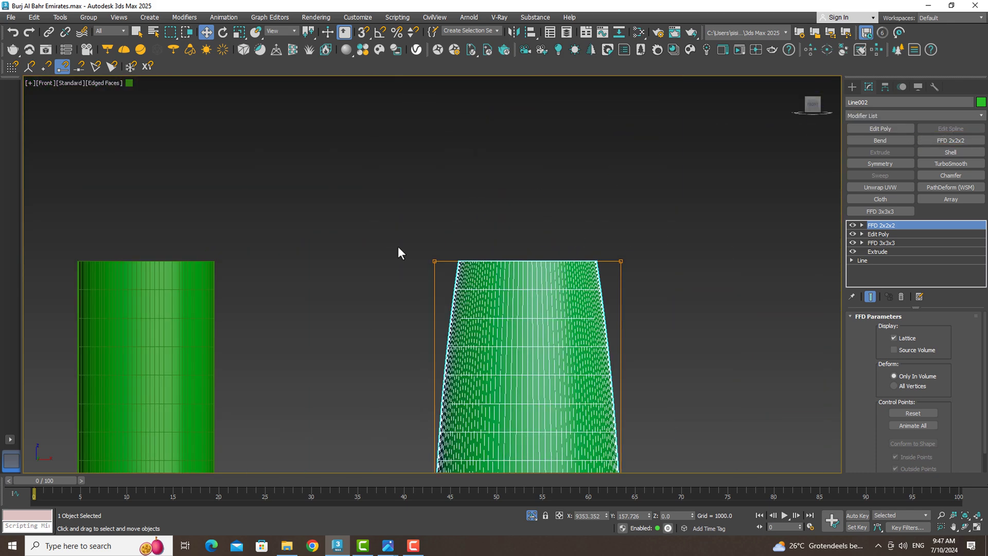
- Raise the top-left lattice corner and lower the top-right one to slope the roof
left_click(862, 225)
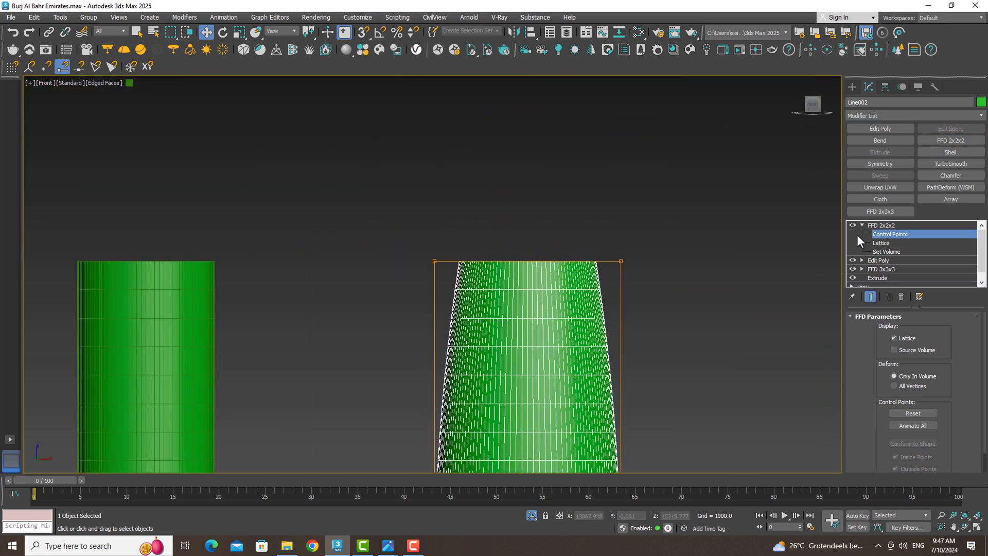
left_click_drag(503, 217, 360, 365)
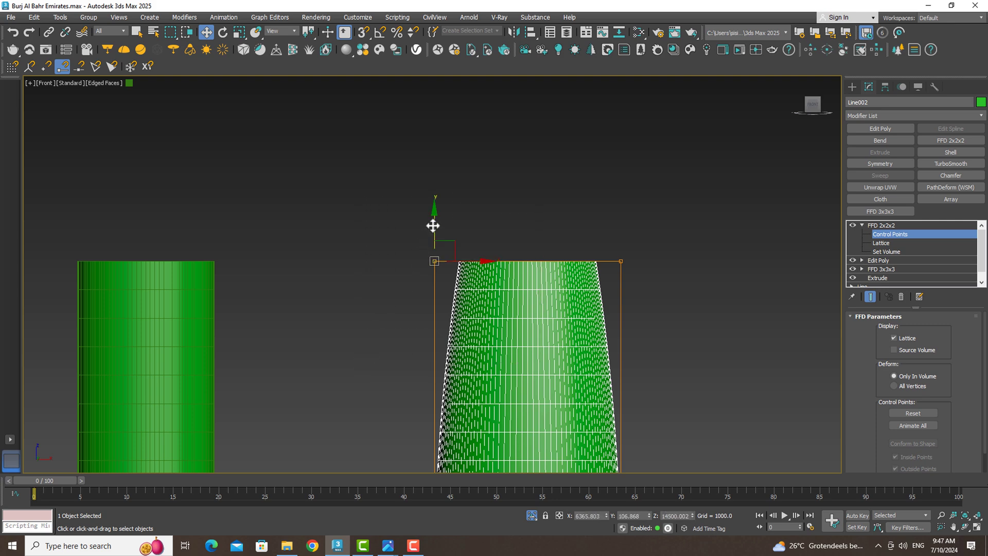
left_click_drag(434, 225, 432, 209)
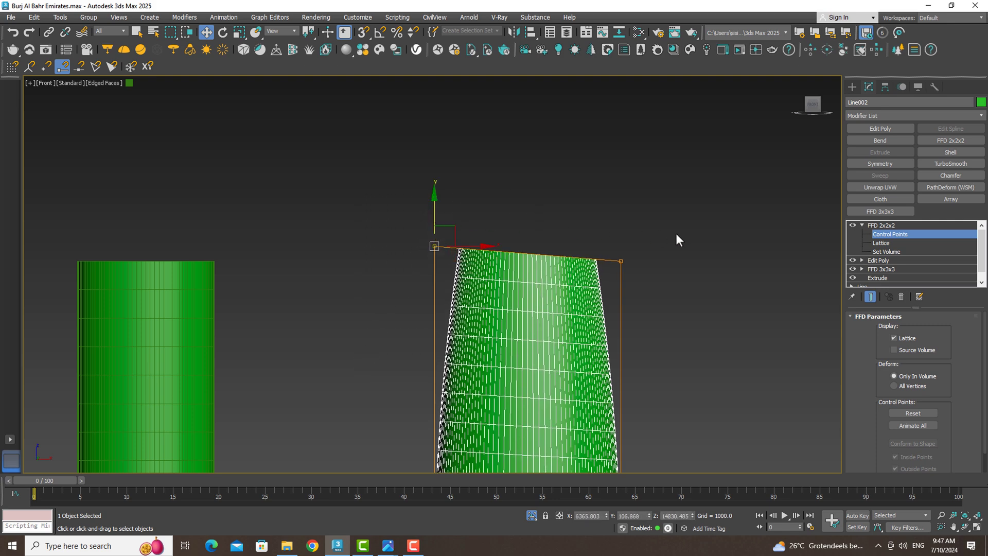
left_click_drag(607, 317, 610, 308)
left_click_drag(620, 238, 617, 260)
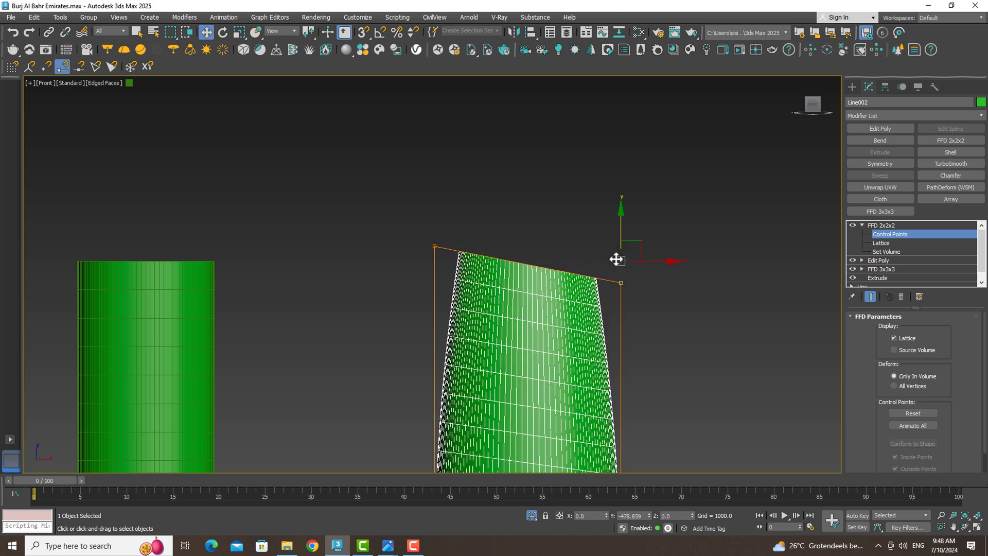
left_click_drag(455, 198, 415, 267)
left_click_drag(432, 223, 432, 214)
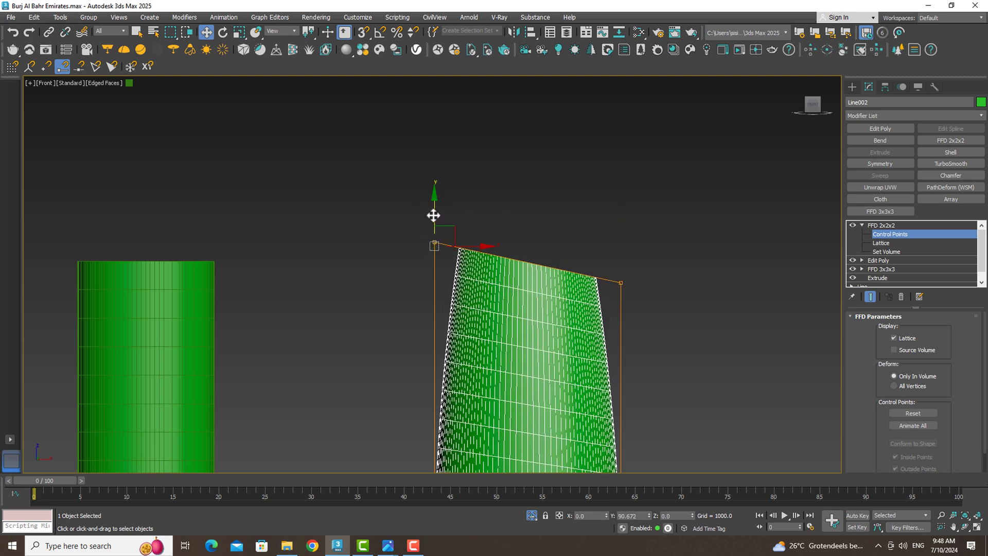
scroll(433, 214, "down", 5)
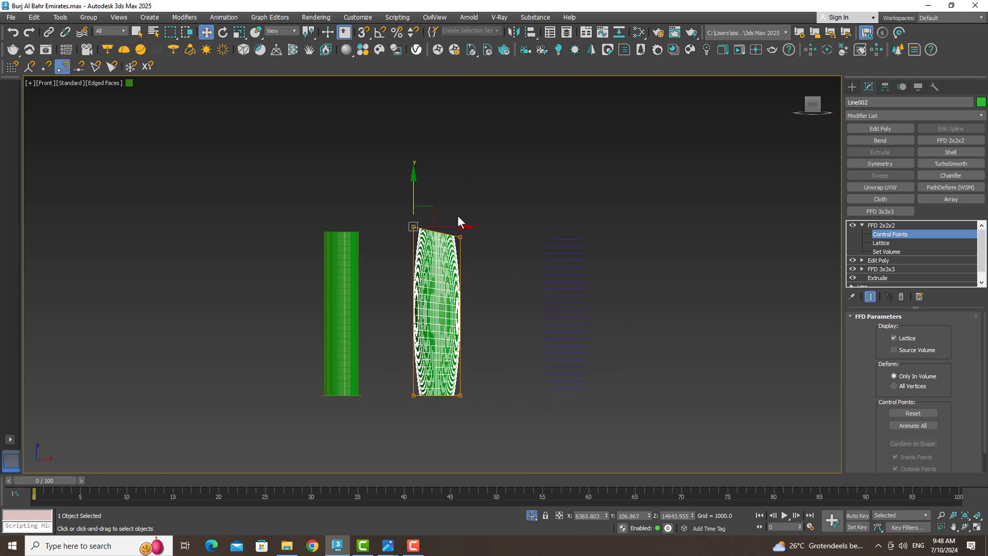
left_click(881, 227)
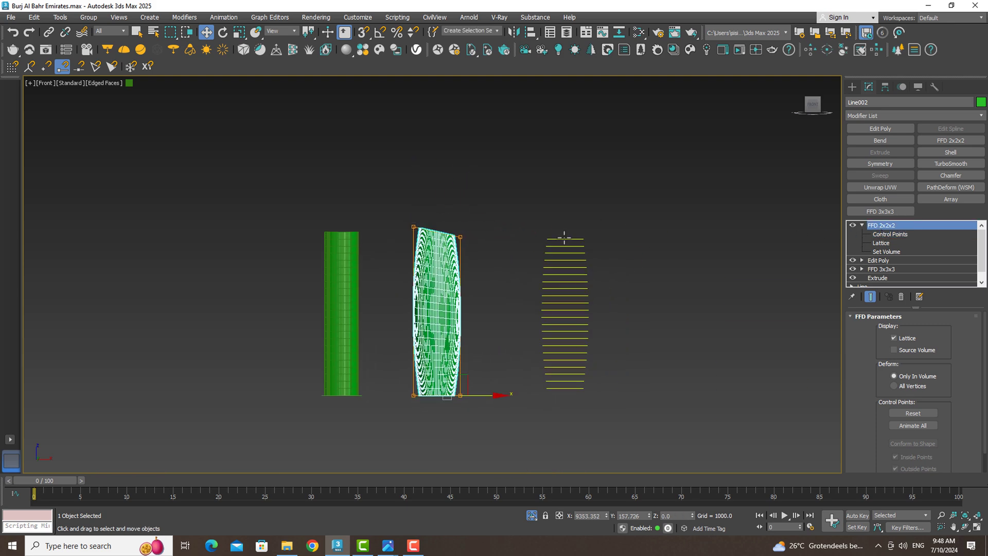
- Select the Shape001 ring stack and leave spline sub-object level
left_click(564, 266)
middle_click_drag(564, 268, 564, 307)
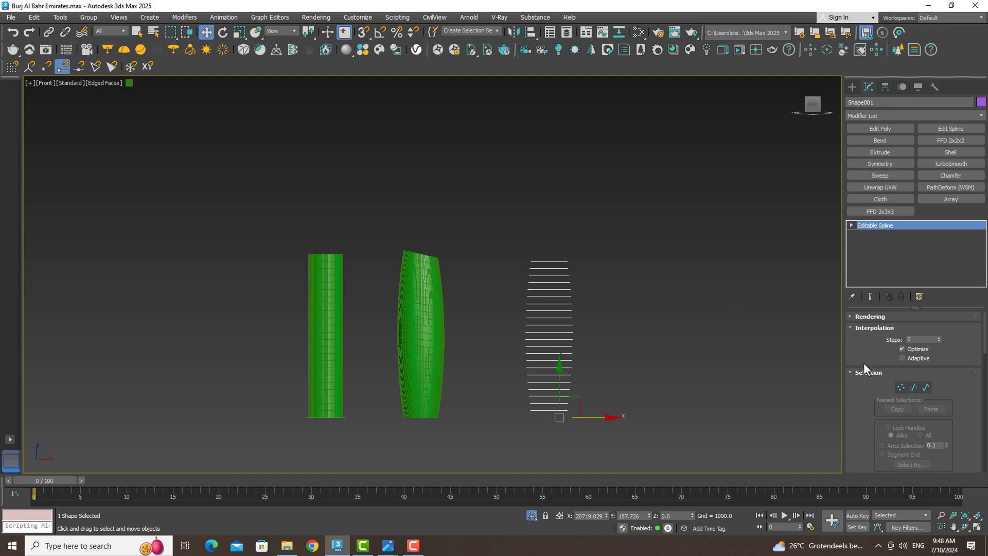
left_click(926, 387)
middle_click_drag(802, 365, 824, 340, "alt")
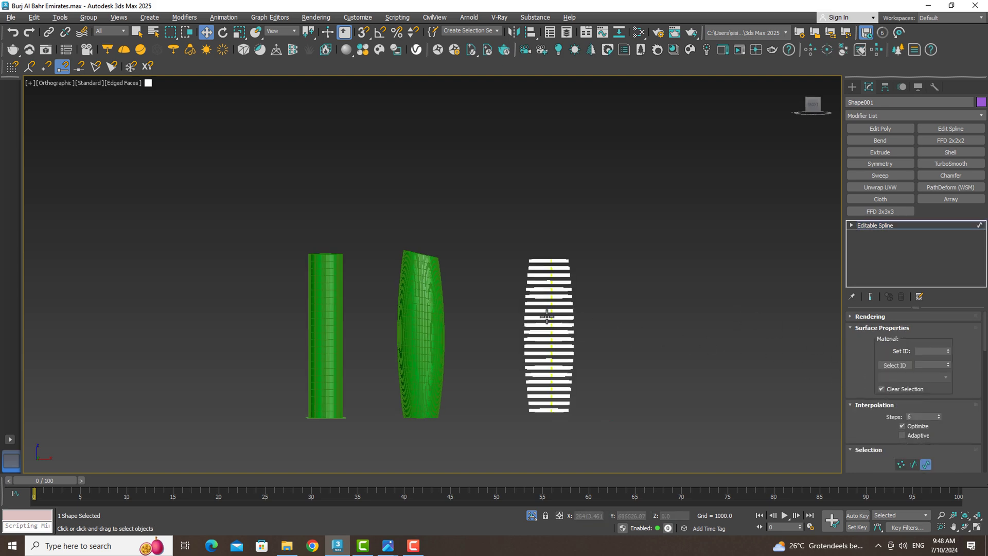
scroll(539, 314, "up", 5)
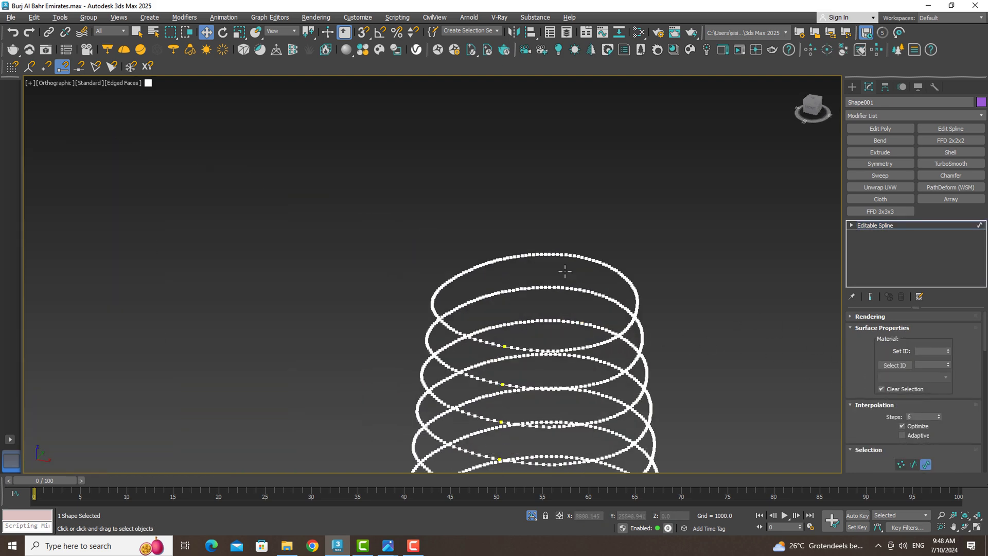
key("3")
- Add Normalize Spline with Knot Count 20, then Edit Spline at Spline level
left_click(980, 117)
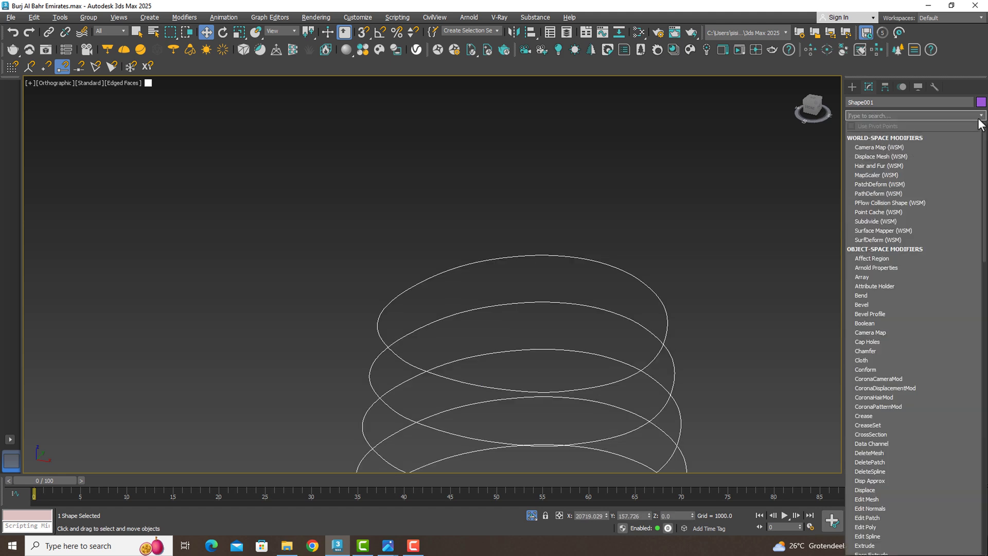
type("no")
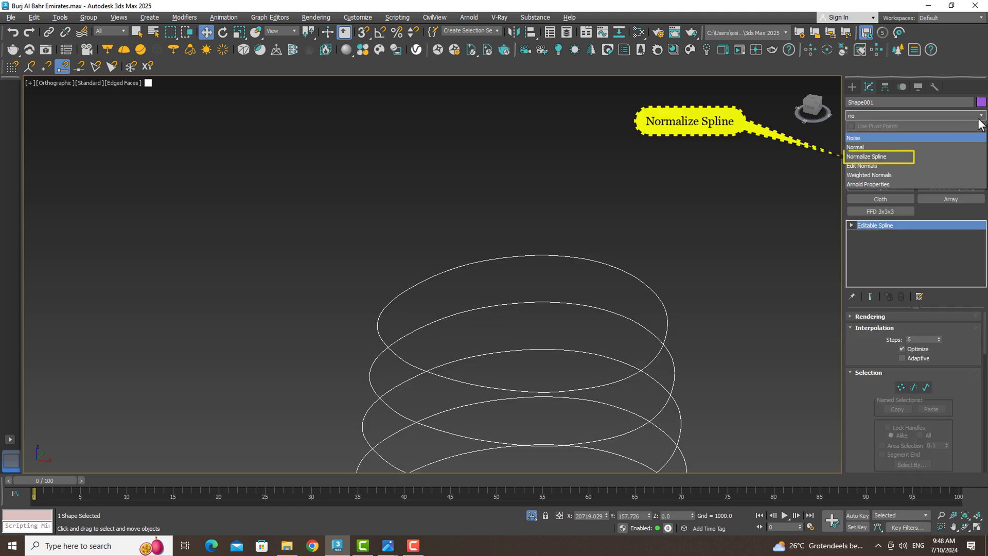
left_click(871, 157)
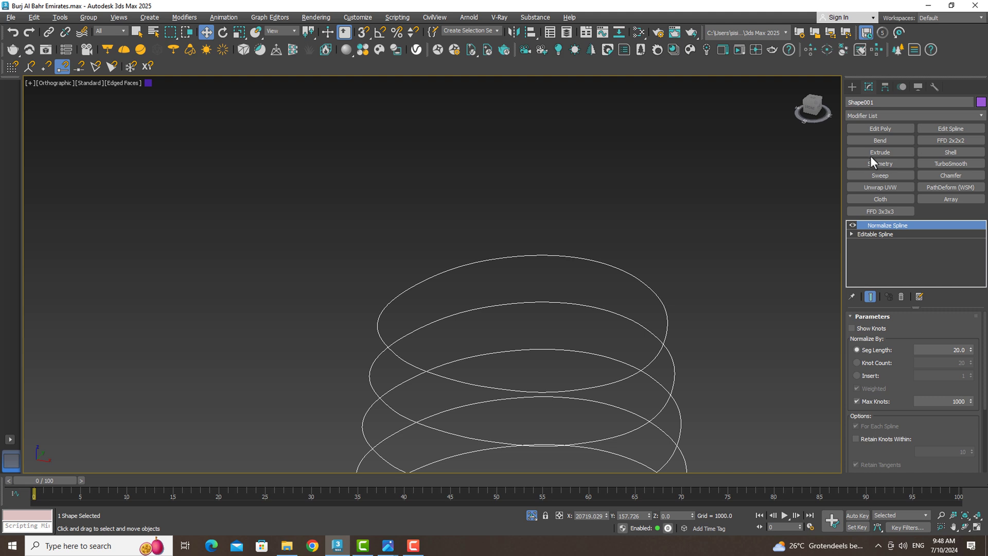
left_click(855, 363)
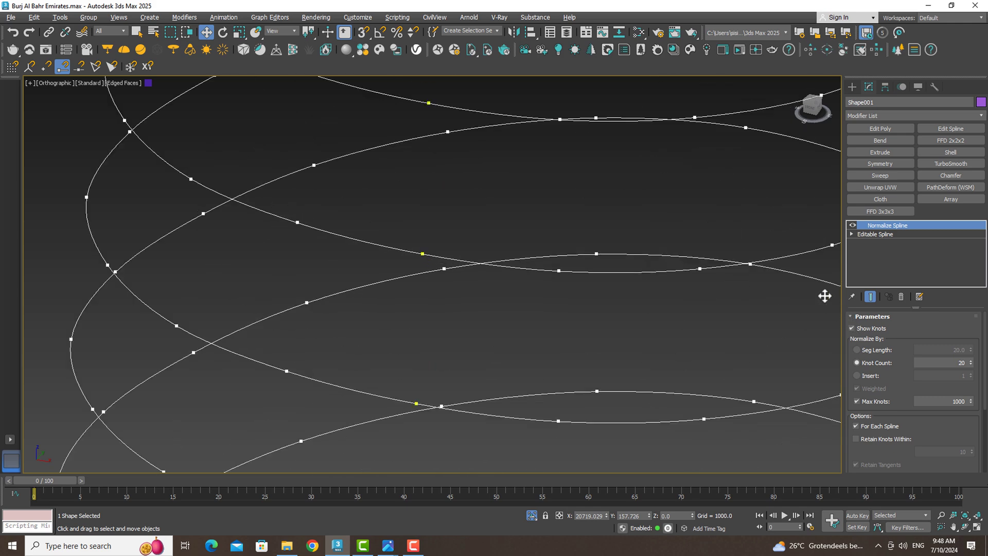
scroll(751, 213, "down", 5)
left_click(951, 128)
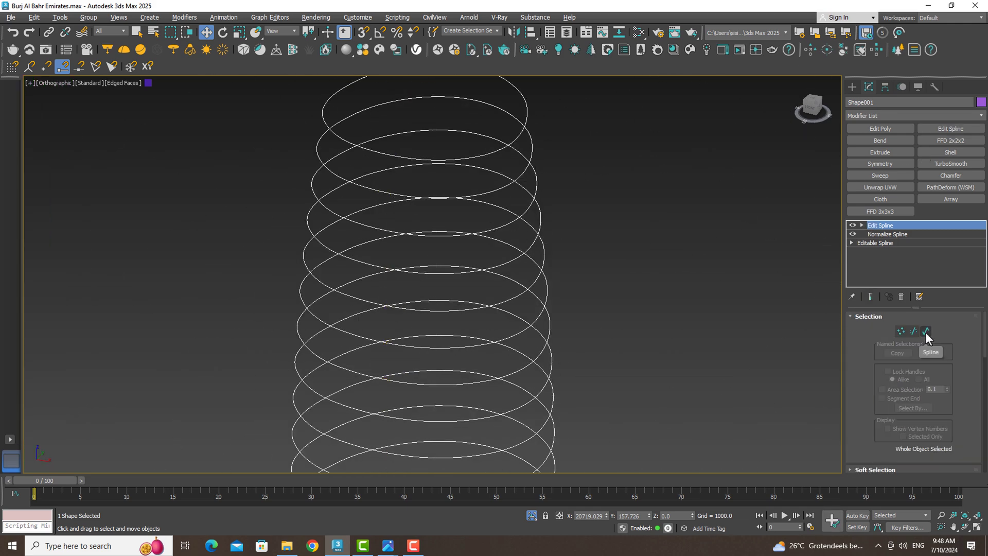
left_click(925, 330)
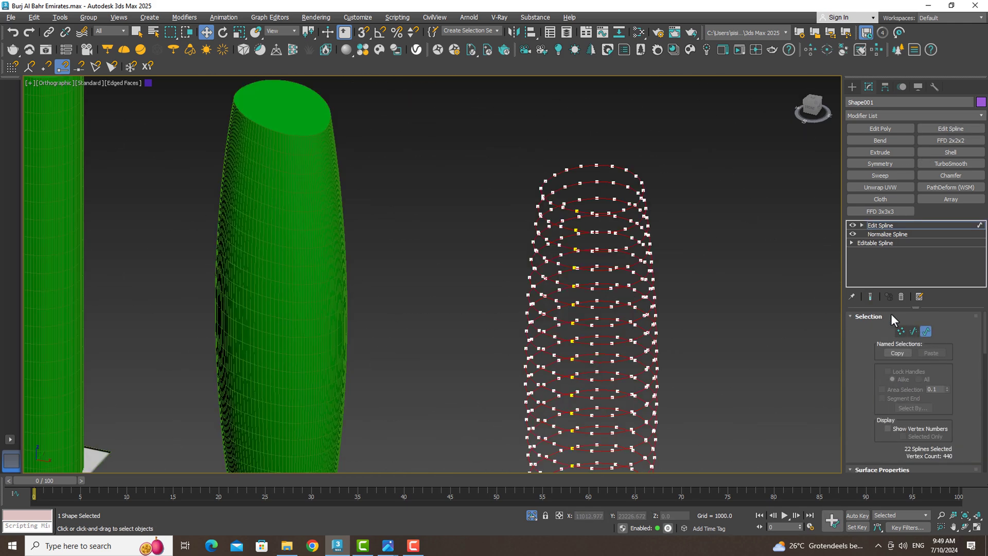
- Detach the first two ring splines as separate shapes
left_click(644, 195)
scroll(640, 194, "down", 3)
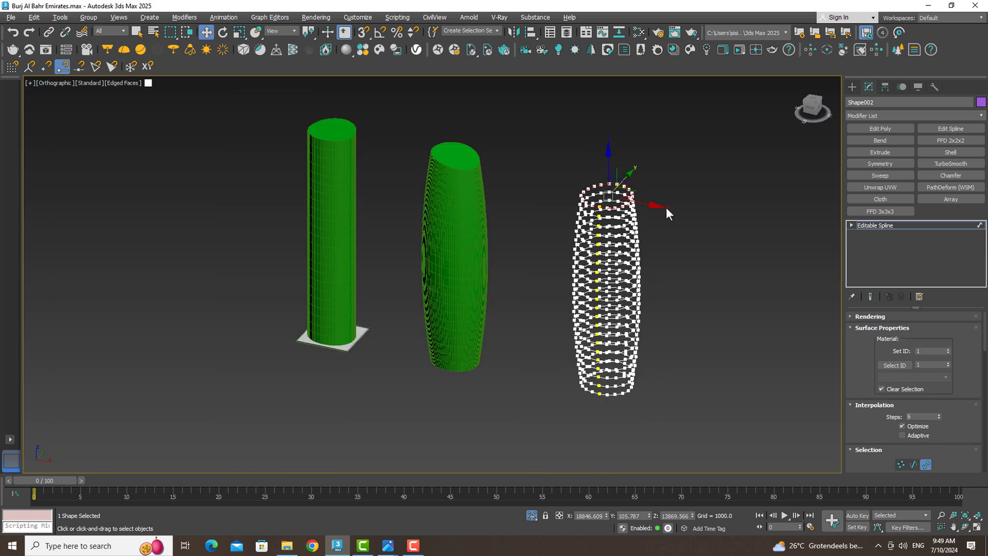
left_click_drag(984, 344, 985, 397)
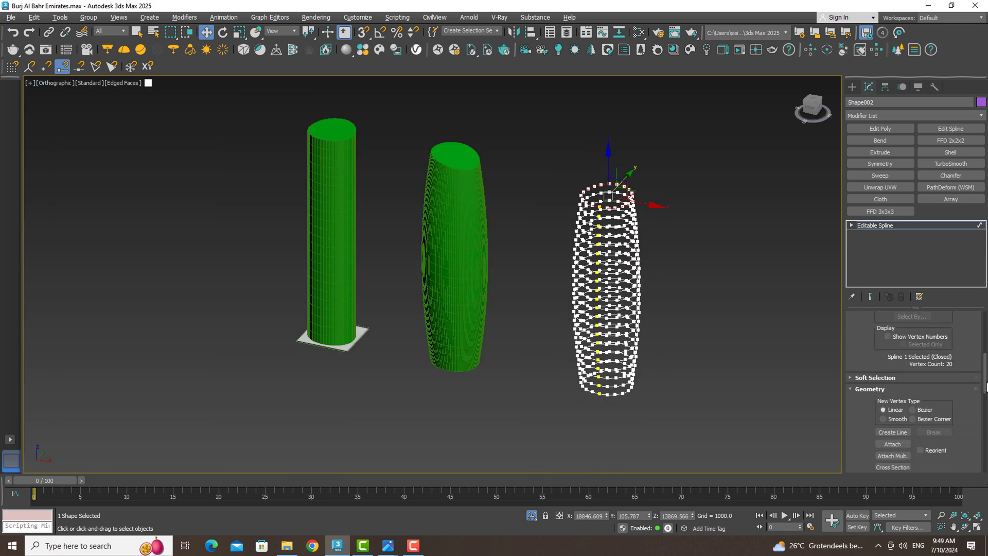
scroll(969, 441, "down", 3)
scroll(970, 468, "down", 3)
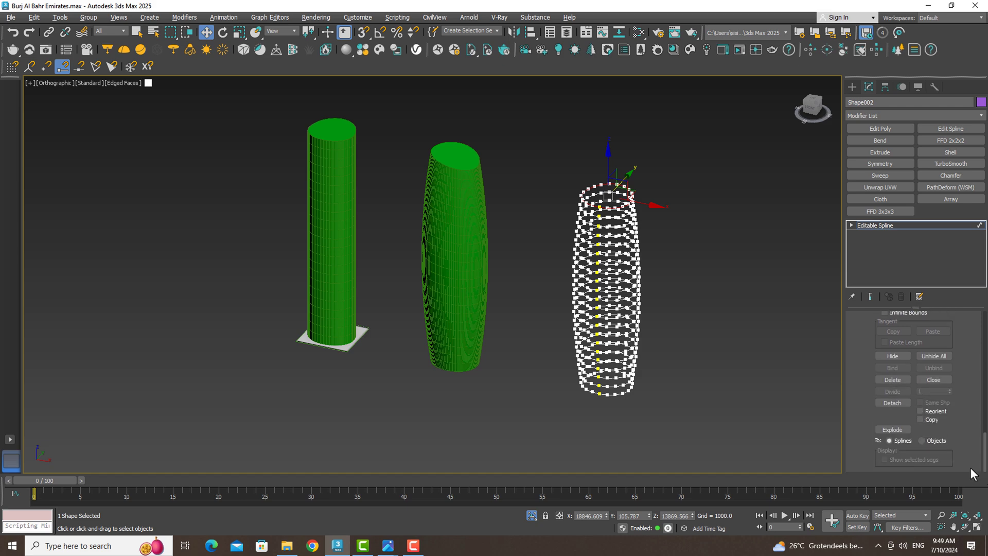
left_click(904, 406)
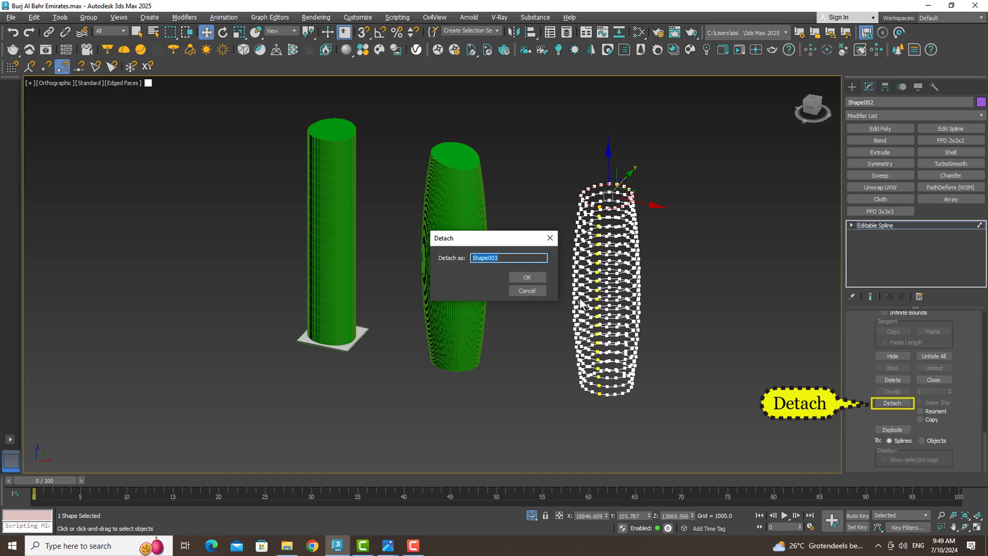
left_click(517, 277)
scroll(599, 220, "up", 3)
left_click(644, 206)
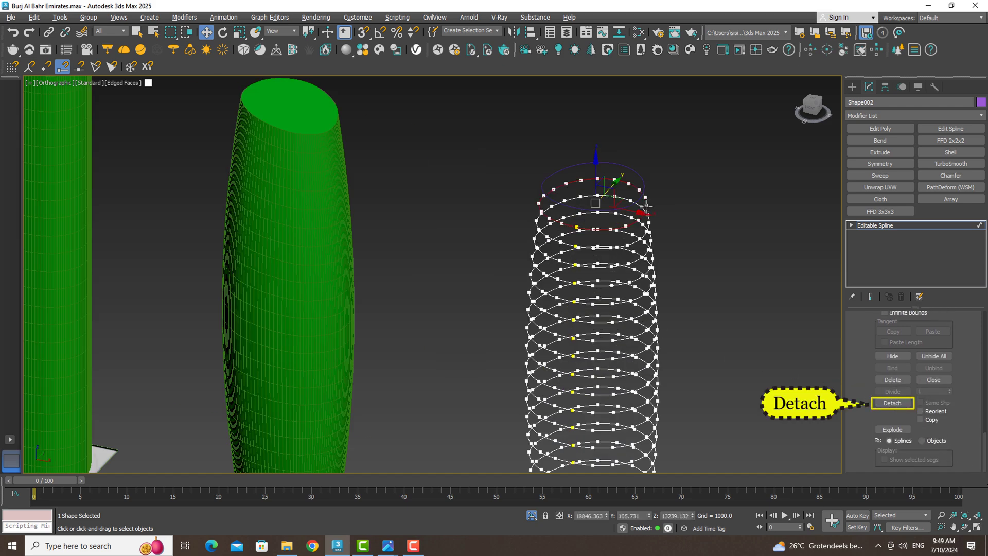
left_click(892, 403)
key("Return")
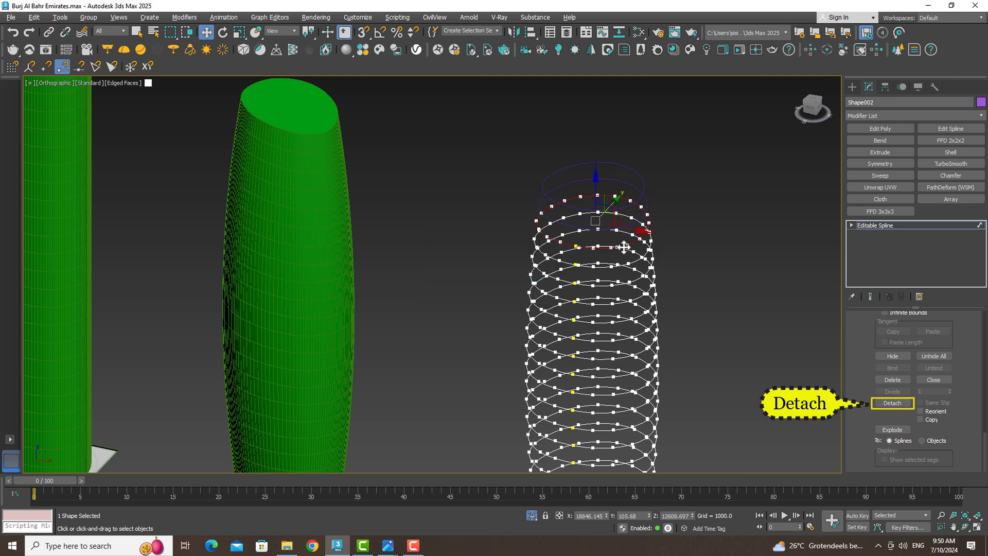
- In the Front view, detach the upper rings one by one into their own shapes
key("f")
scroll(622, 246, "down", 5)
left_click(893, 403)
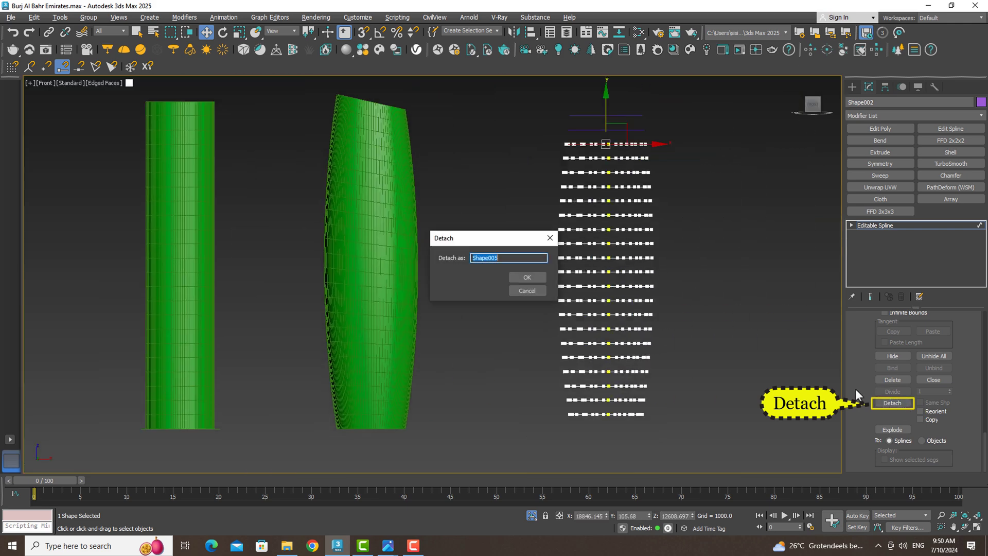
key("Return")
left_click(566, 158)
left_click(893, 403)
key("Return")
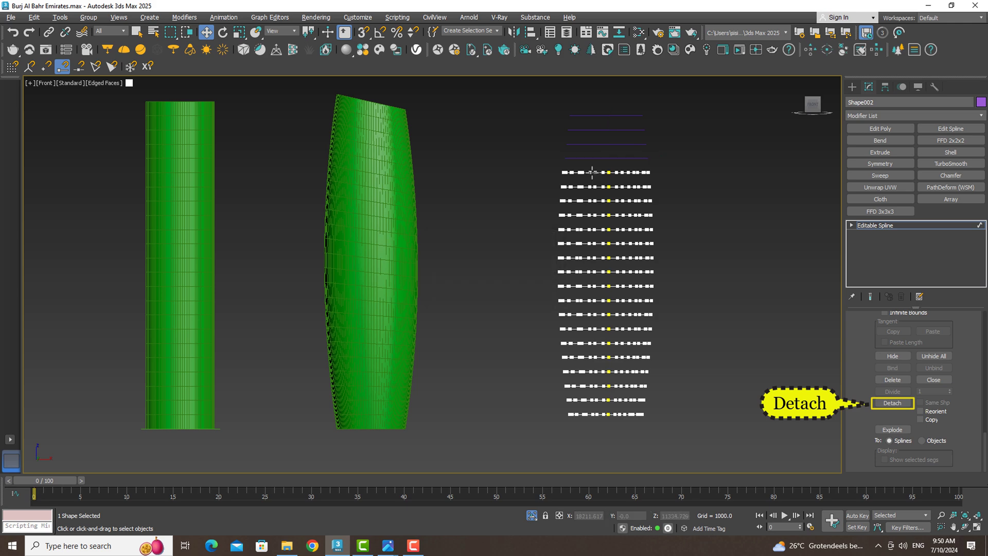
left_click(566, 172)
left_click(893, 403)
key("Return")
left_click(566, 186)
left_click(892, 403)
key("Return")
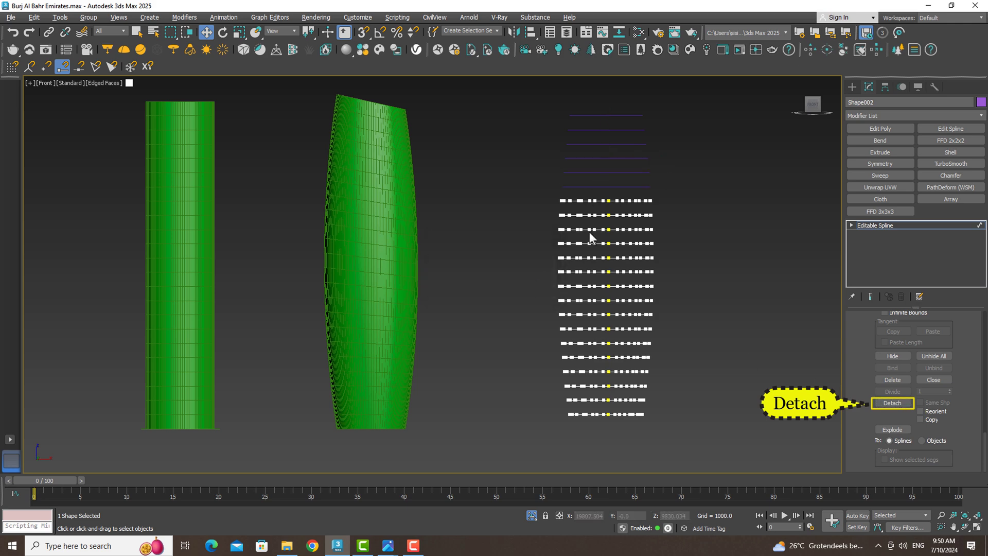
left_click(567, 200)
left_click(892, 403)
key("Return")
left_click(566, 215)
left_click(893, 403)
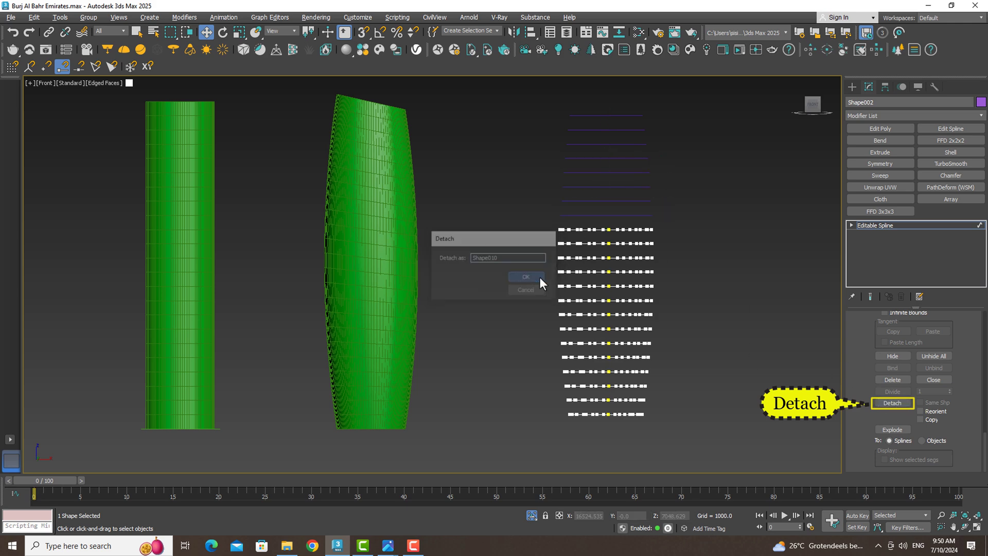
key("Return")
left_click(566, 229)
left_click(893, 403)
left_click(539, 274)
left_click(607, 243)
left_click(892, 403)
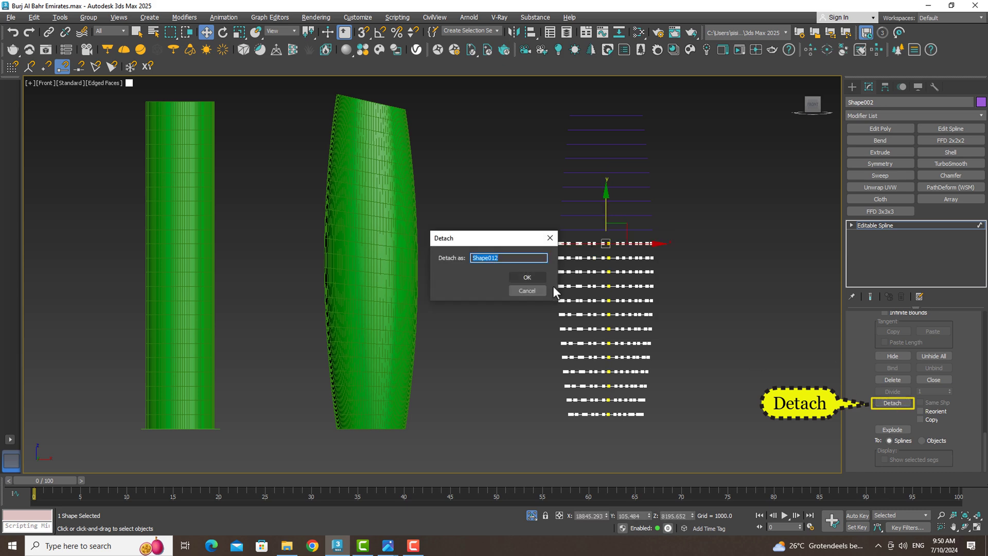
left_click(540, 278)
left_click(607, 258)
left_click(893, 403)
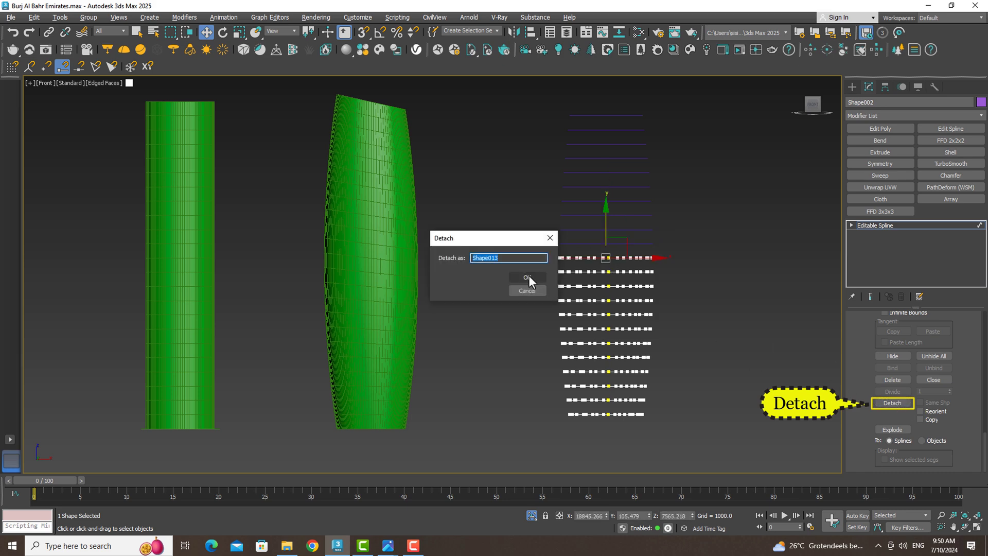
left_click(539, 280)
left_click(607, 271)
left_click(892, 403)
left_click(540, 279)
left_click(607, 285)
left_click(893, 403)
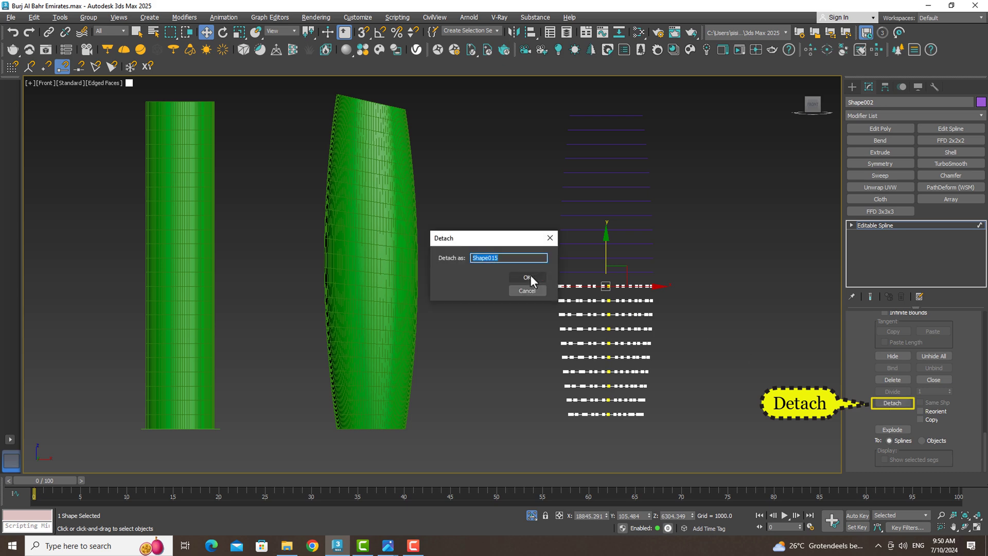
left_click(540, 280)
left_click(607, 300)
- Detach the remaining lower rings down to the last one, each as a separate shape
left_click(892, 403)
key("Return")
left_click(600, 314)
left_click(893, 403)
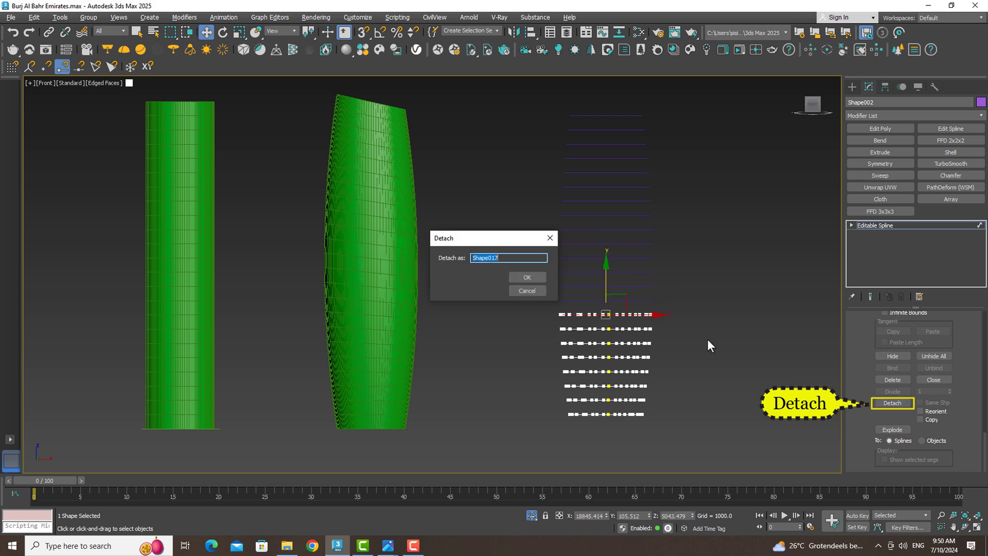
key("Return")
left_click(600, 329)
left_click(893, 403)
key("Return")
left_click(575, 343)
left_click(892, 403)
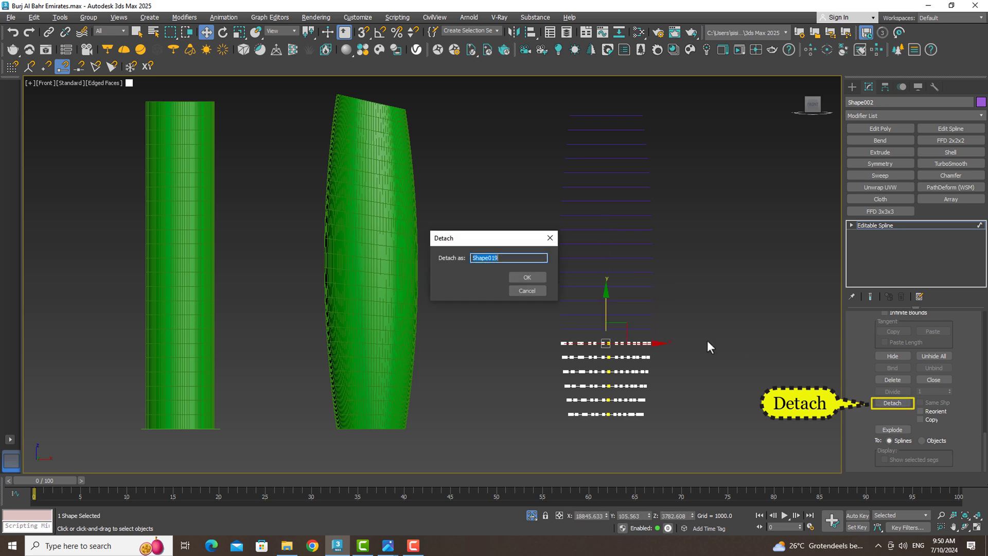
key("Return")
left_click(587, 357)
left_click(892, 403)
left_click(525, 278)
left_click(617, 371)
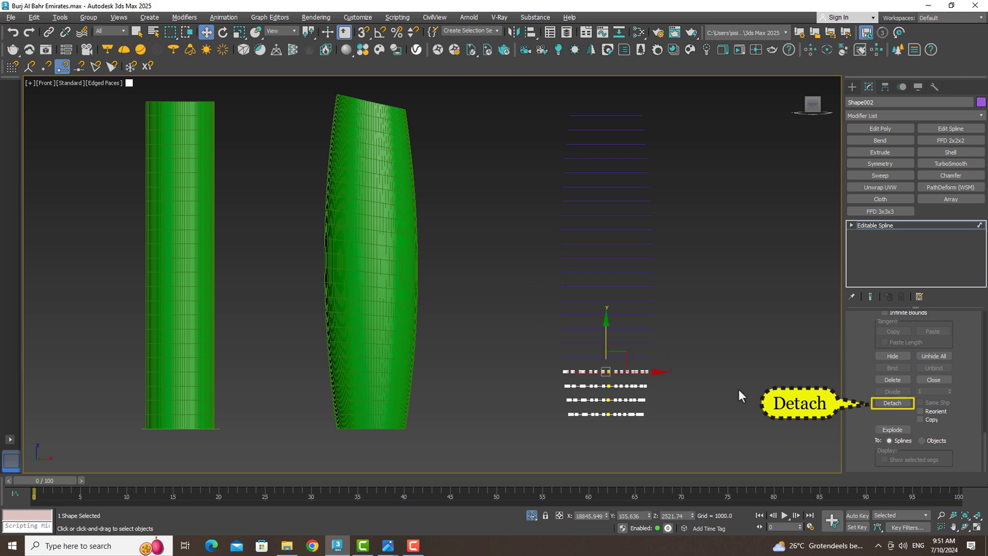
left_click(893, 403)
left_click(523, 277)
left_click(579, 386)
left_click(892, 403)
left_click(527, 277)
left_click(587, 400)
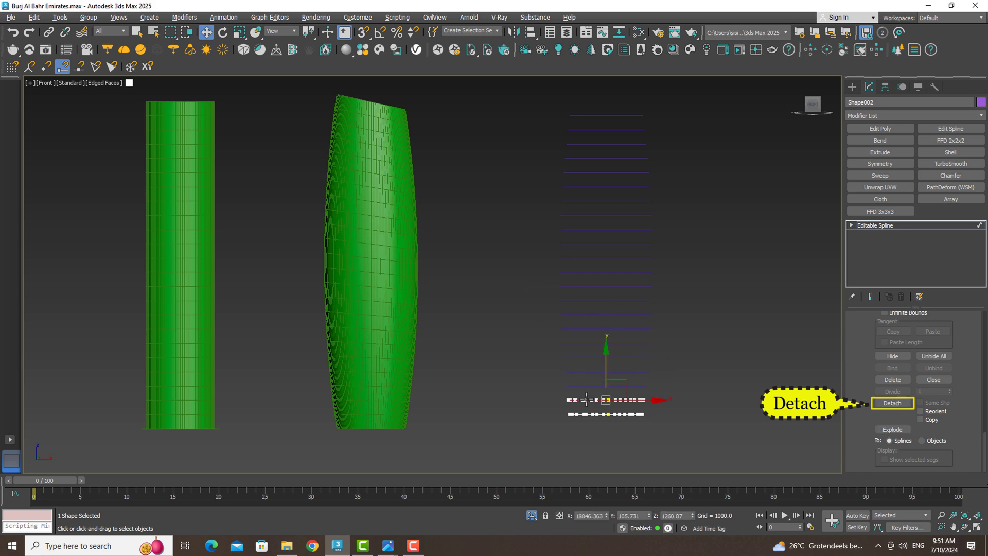
left_click(893, 403)
key("Return")
left_click(582, 415)
left_click(893, 403)
key("Return")
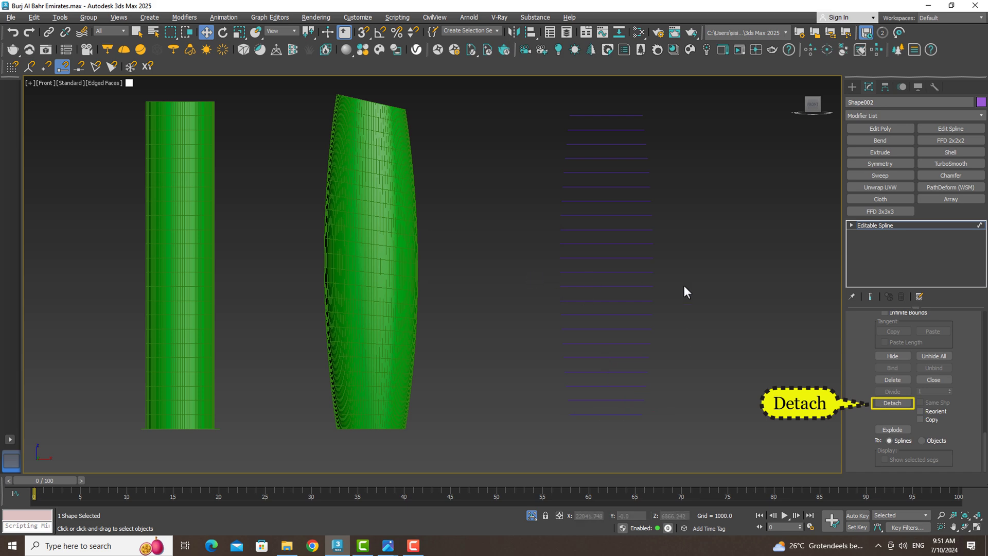
middle_click_drag(684, 285, 684, 292)
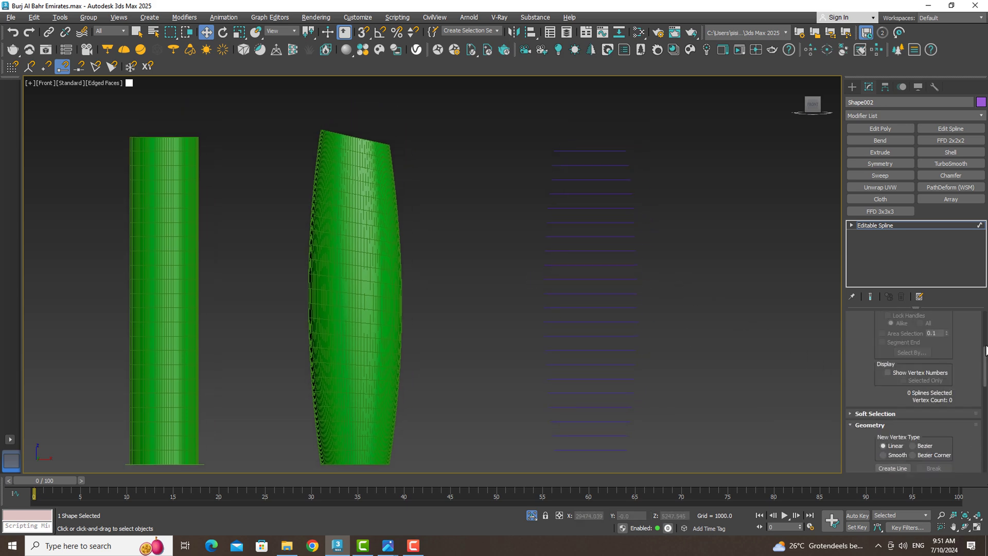
- Extrude all 22 ring shapes with an Amount of 20 to form thin stacked discs
left_click_drag(984, 453, 985, 342)
left_click(925, 403)
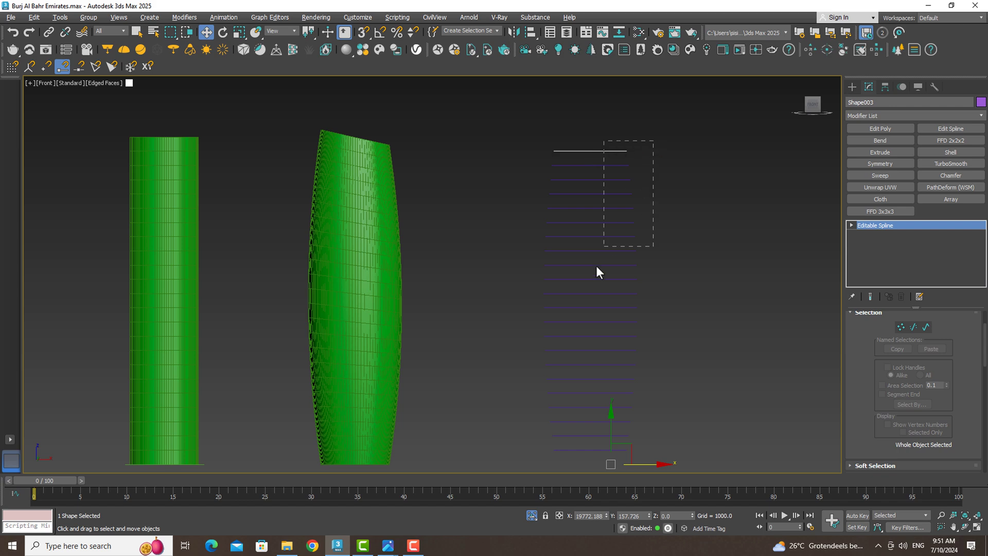
left_click_drag(596, 272, 524, 464)
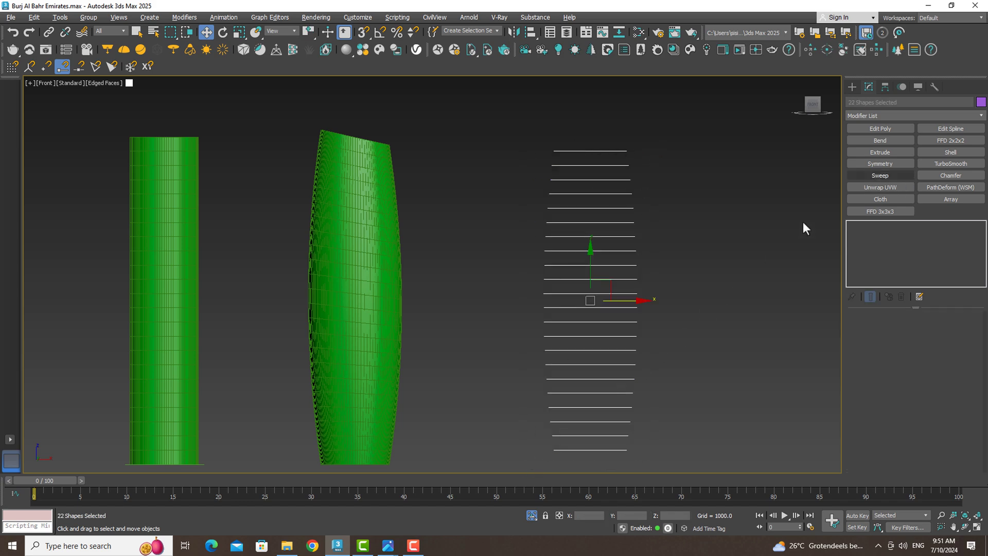
left_click(882, 153)
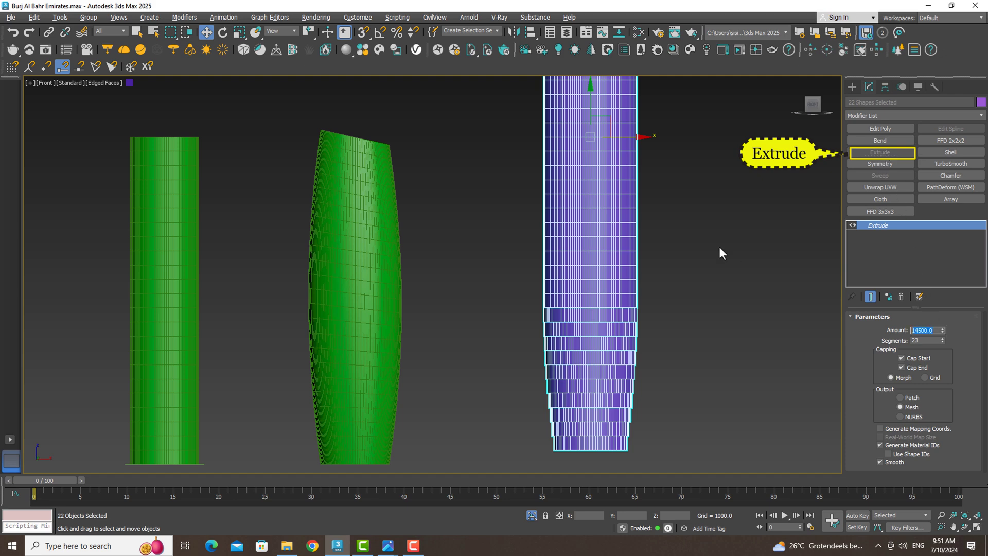
type("20")
key("Return")
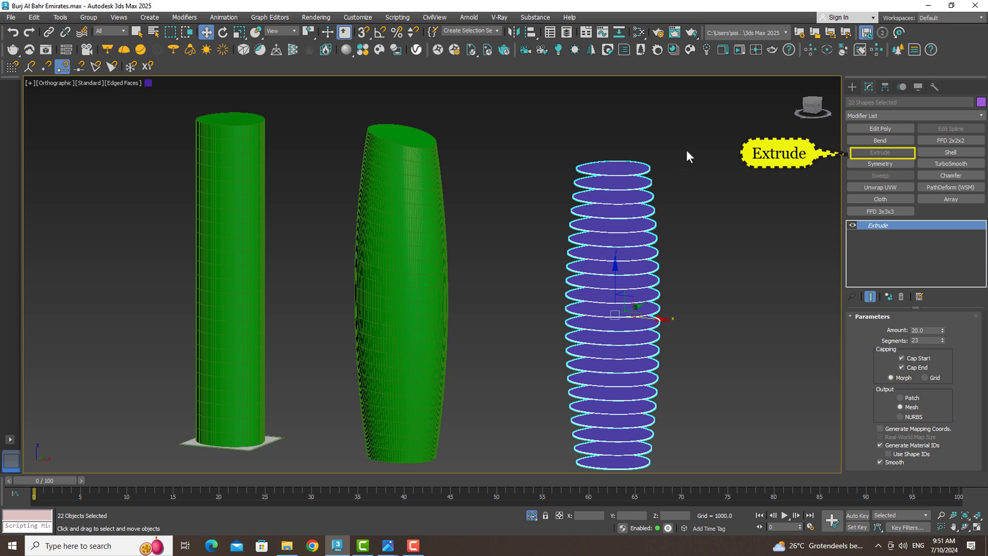
- Add an Edit Poly modifier to the top ring, Shape003, and hide the two green towers
left_click(594, 171)
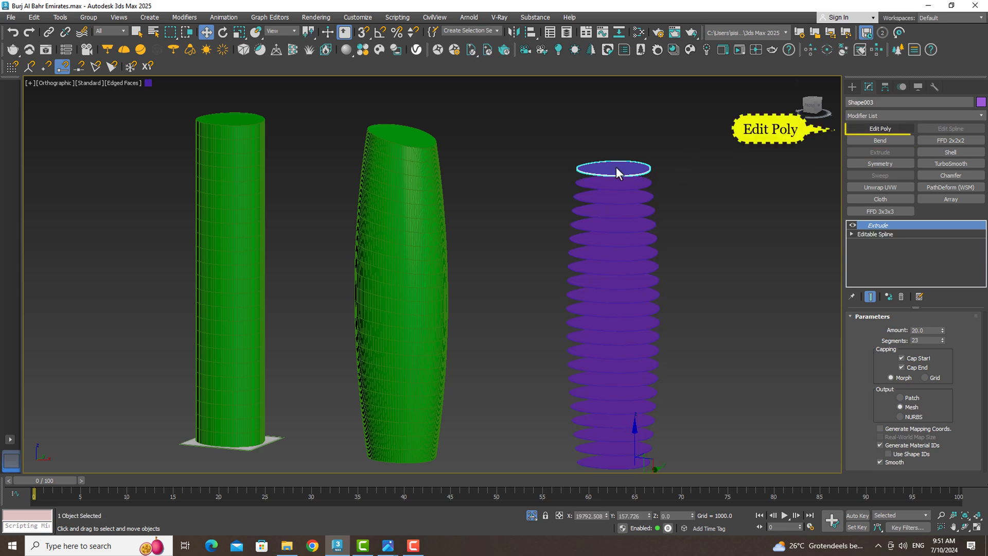
left_click(879, 129)
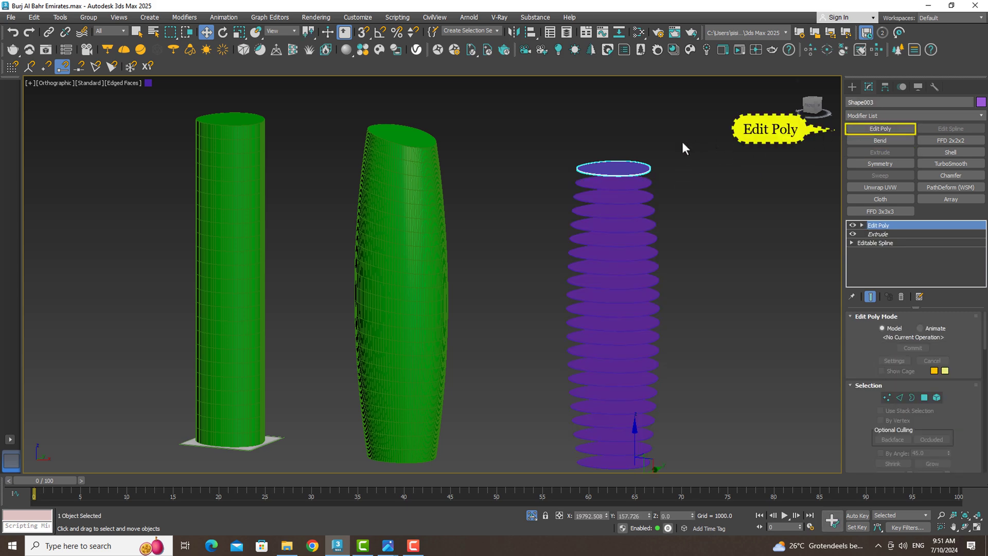
left_click_drag(688, 138, 570, 526)
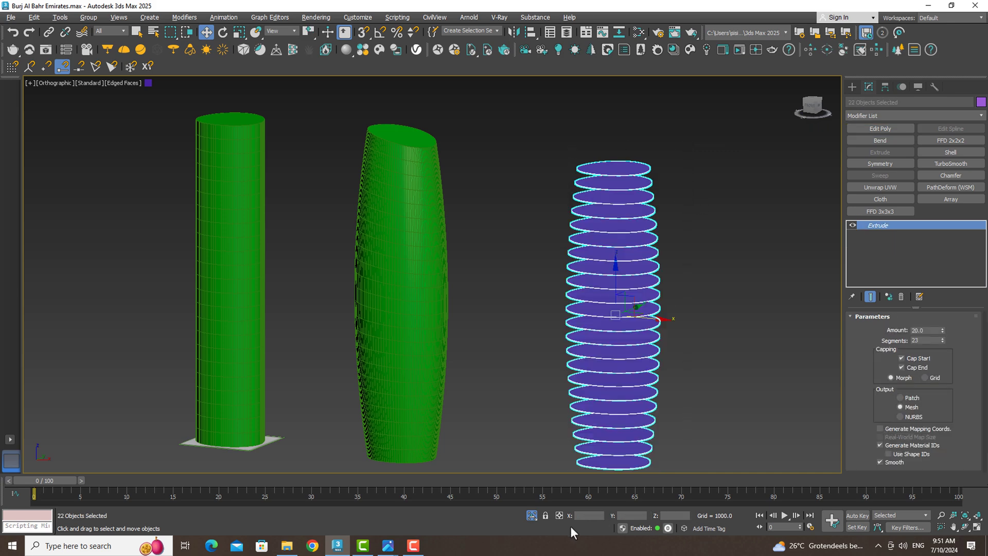
key("alt+q")
key("ctrl+z")
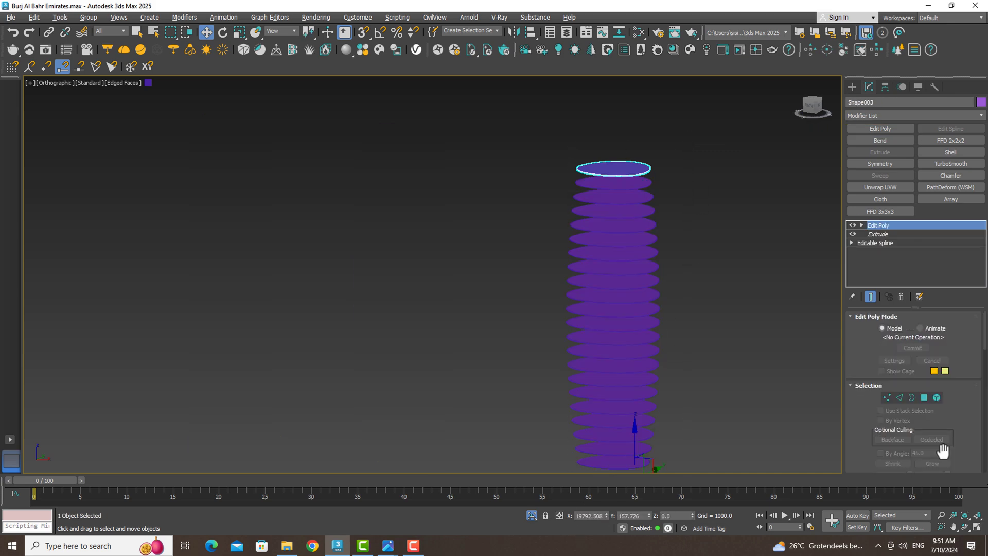
left_click_drag(984, 343, 985, 425)
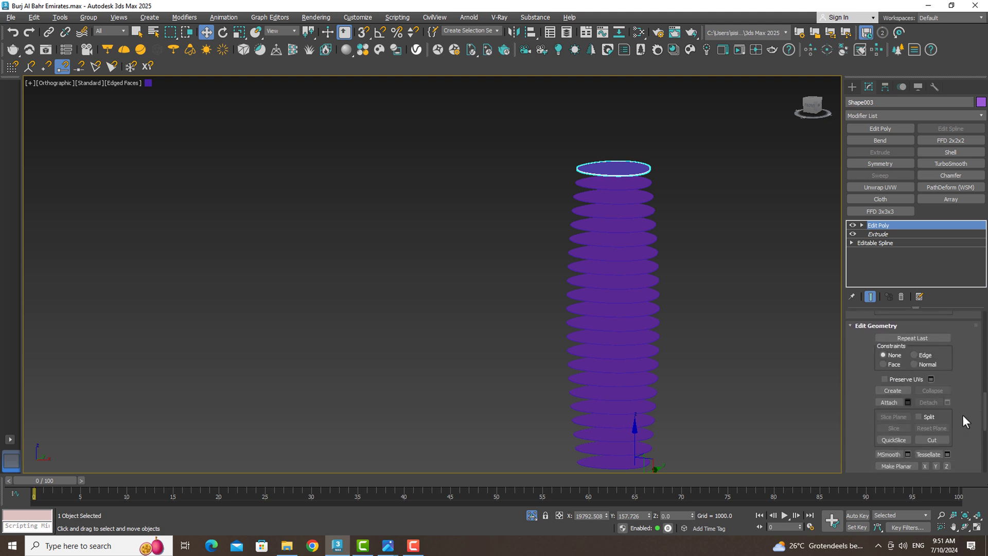
- Attach Shape004 through Shape024 to the top ring, then unhide the towers
left_click(907, 401)
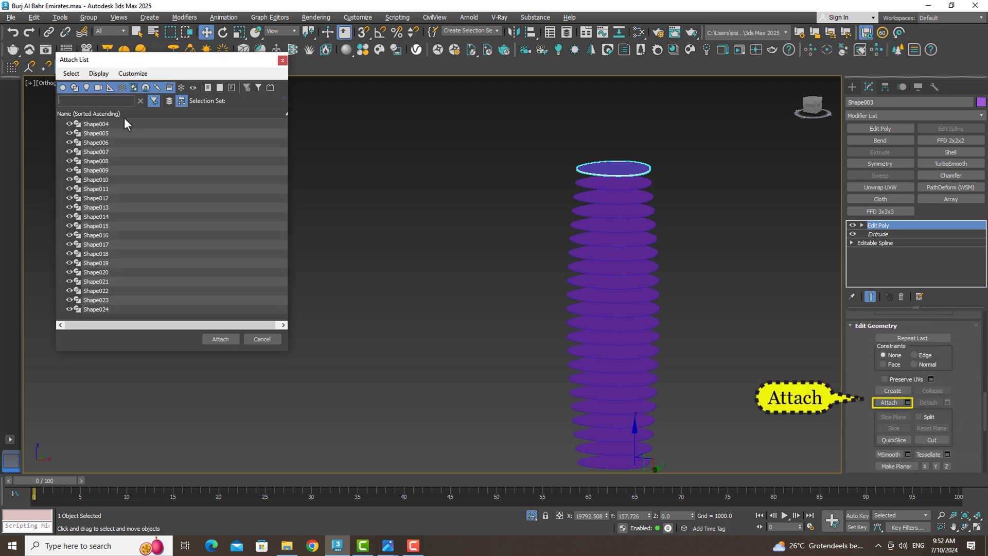
left_click(108, 124)
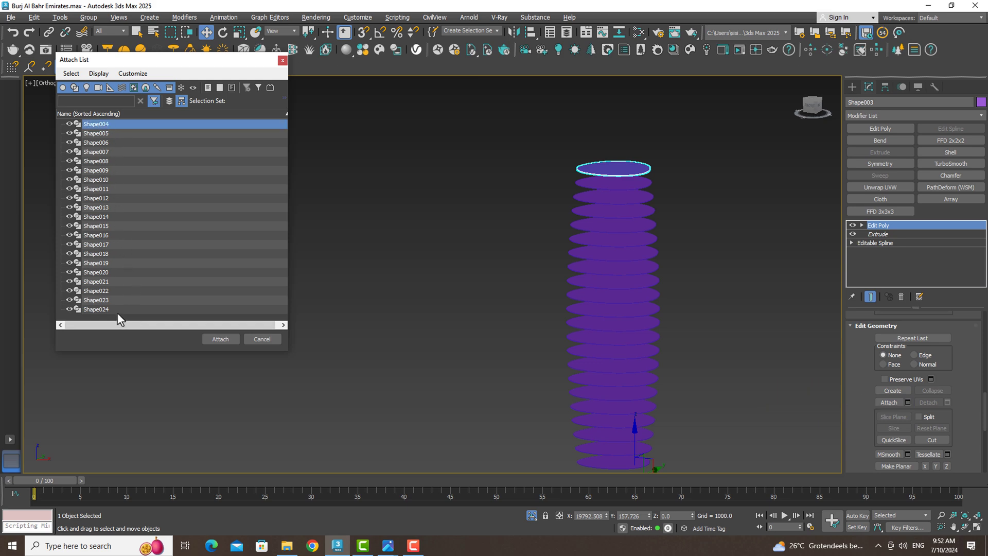
left_click(100, 309, "shift")
left_click(220, 339)
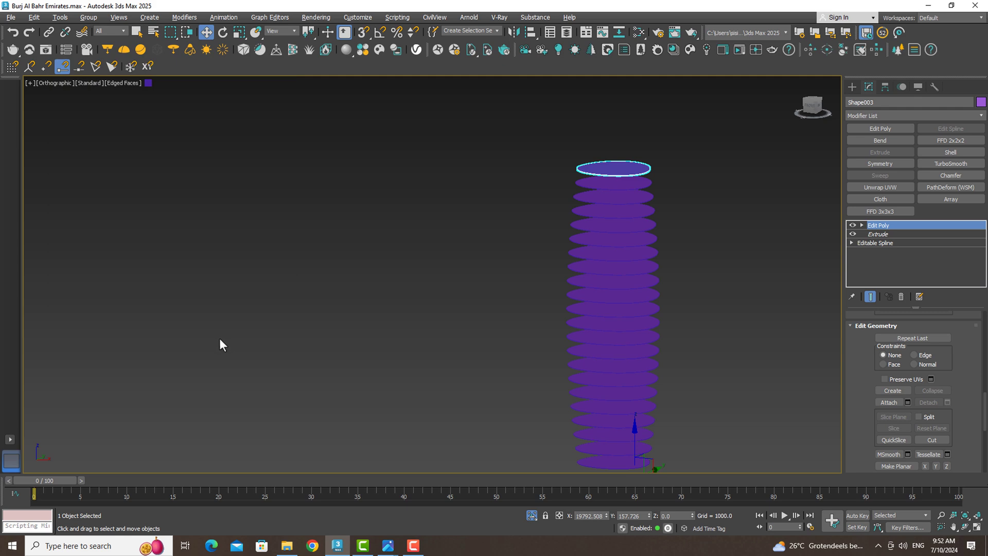
right_click(564, 320)
left_click(579, 267)
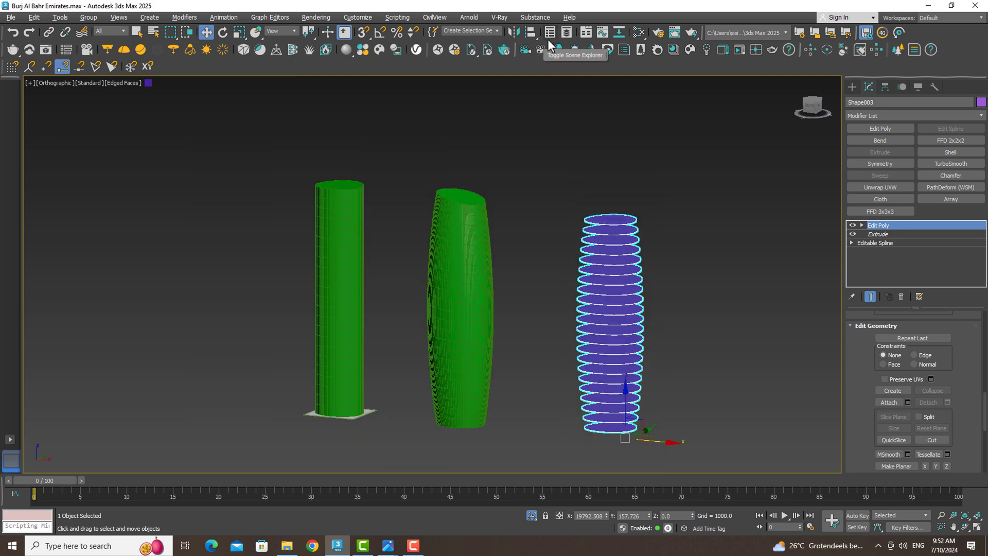
- Centre-align the Shape003 ring stack to the middle tower, Line002, in X and Y only, not Z
left_click(531, 32)
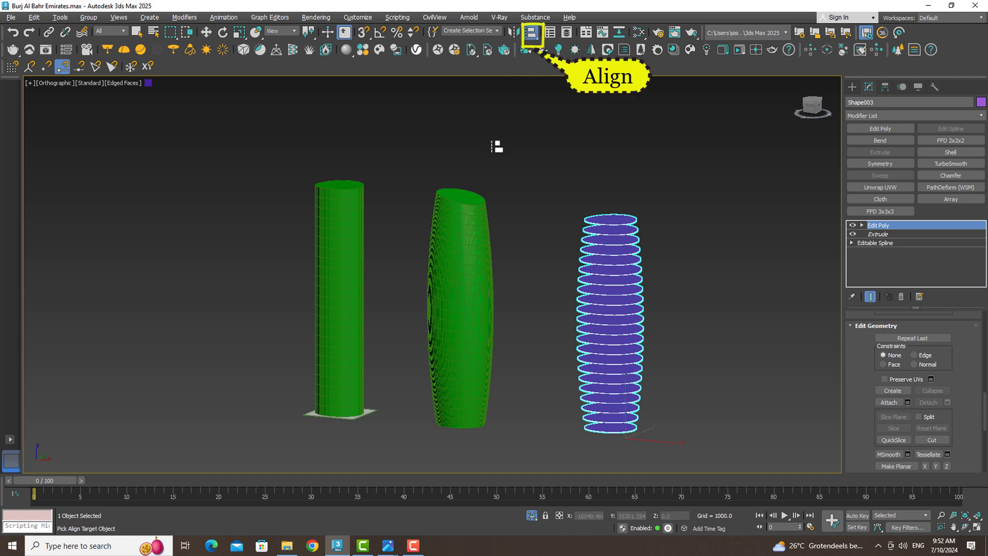
left_click(472, 248)
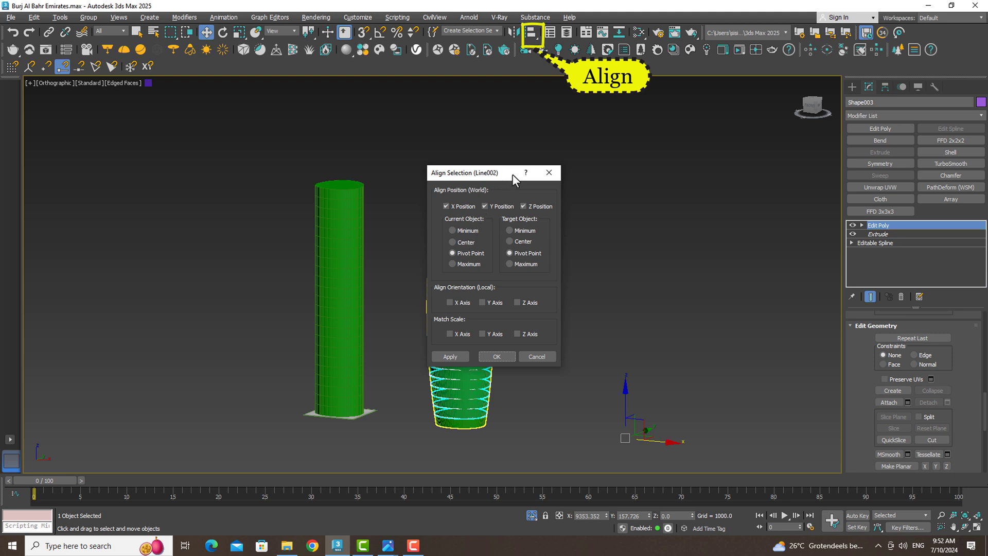
left_click_drag(512, 174, 659, 181)
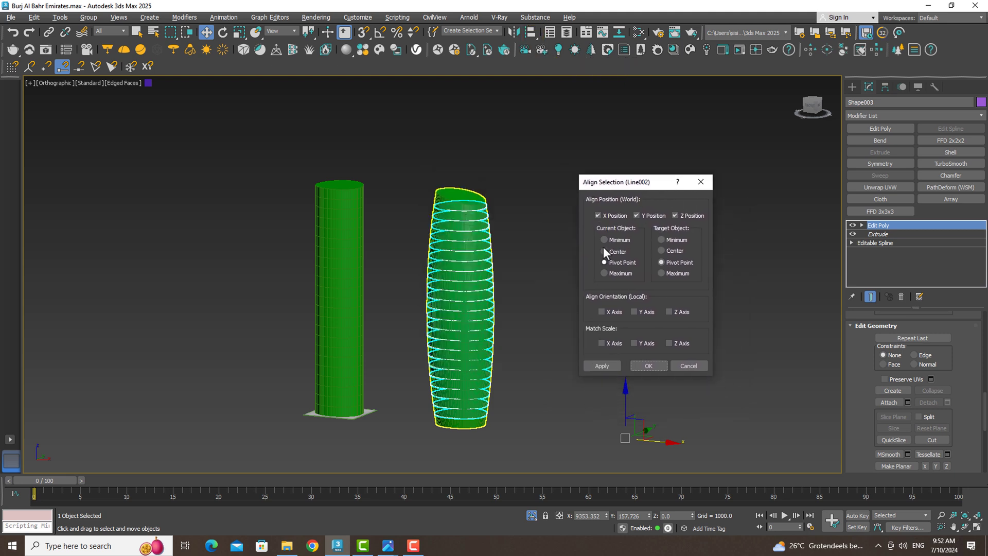
left_click(604, 252)
left_click(662, 250)
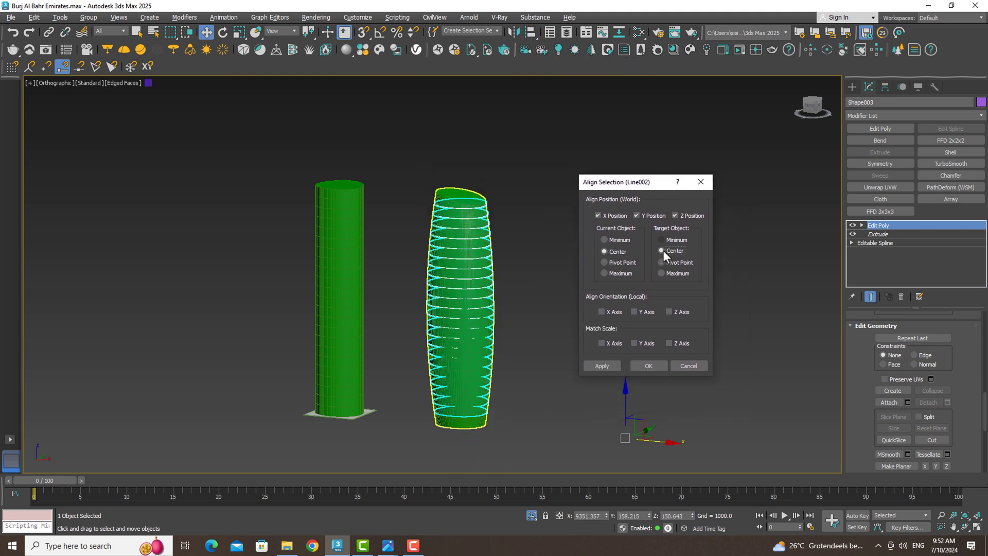
left_click(674, 215)
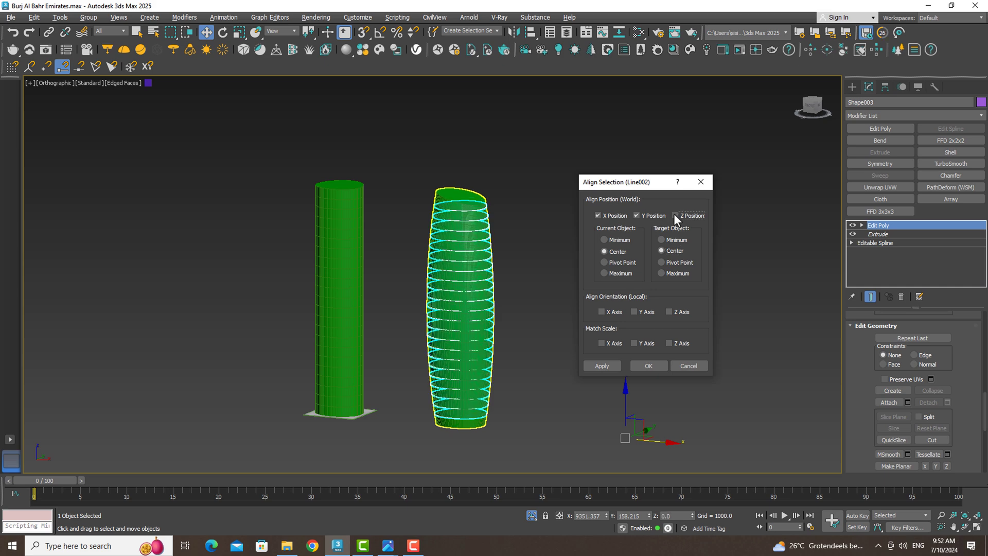
left_click(649, 366)
middle_click_drag(479, 254, 515, 241)
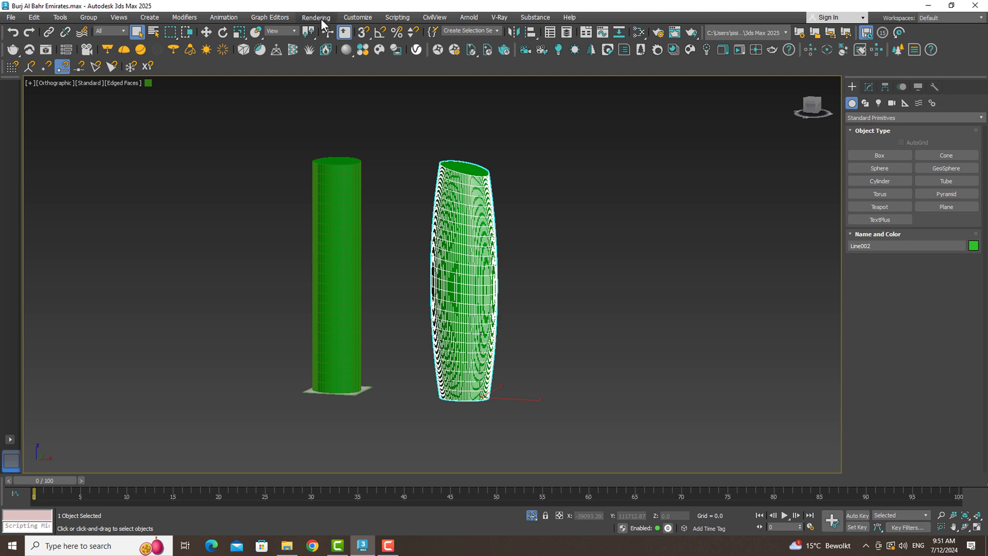
- Switch the production renderer from Arnold to V-Ray 6, update 2.1, in Render Setup
left_click(317, 18)
left_click(335, 70)
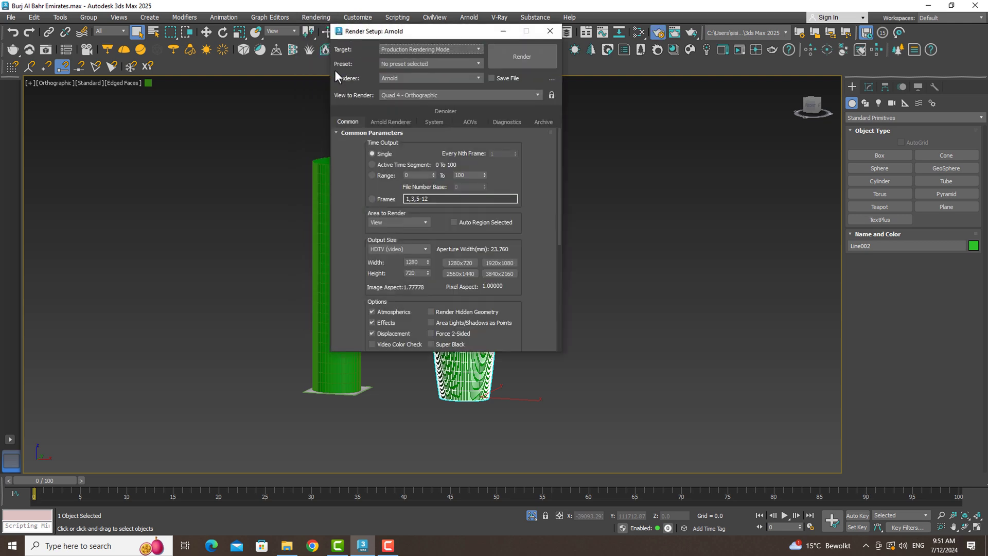
left_click(427, 78)
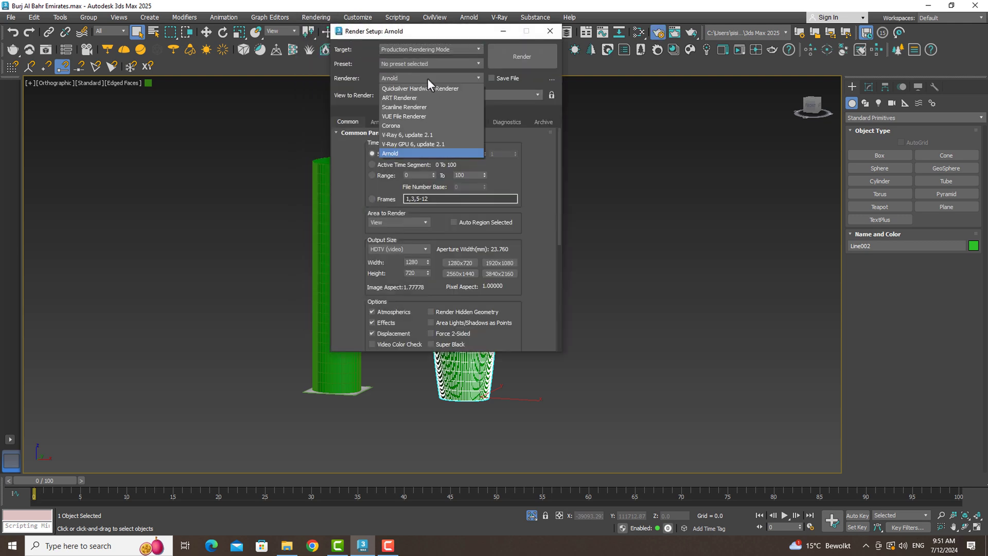
left_click(405, 136)
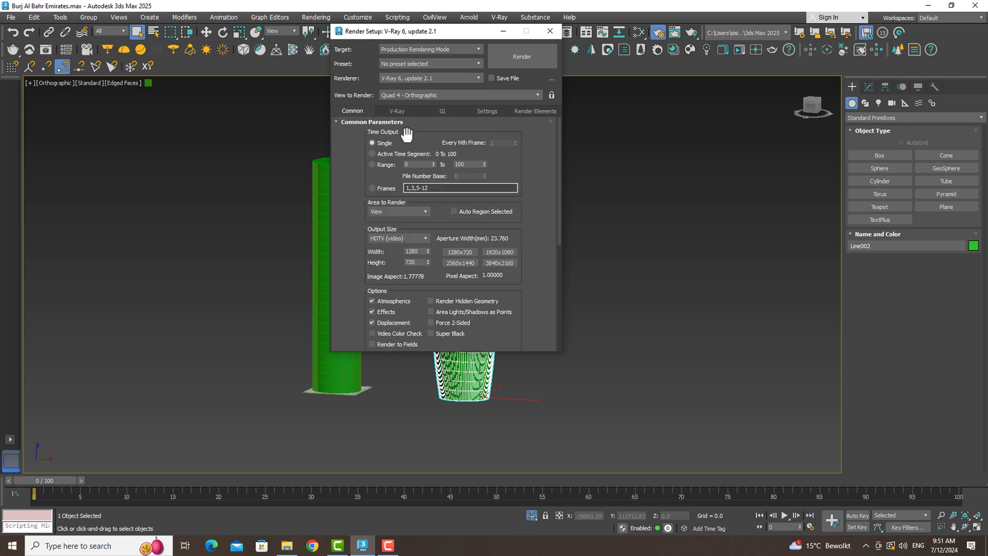
left_click(502, 32)
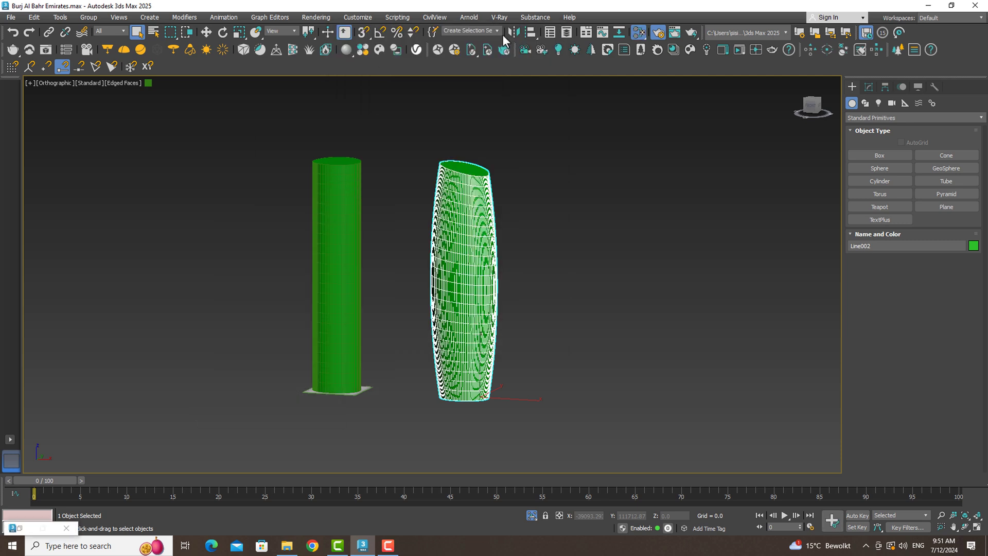
- Open the Slate Material Editor and place a new VRayMtl node, Material #44
key("m")
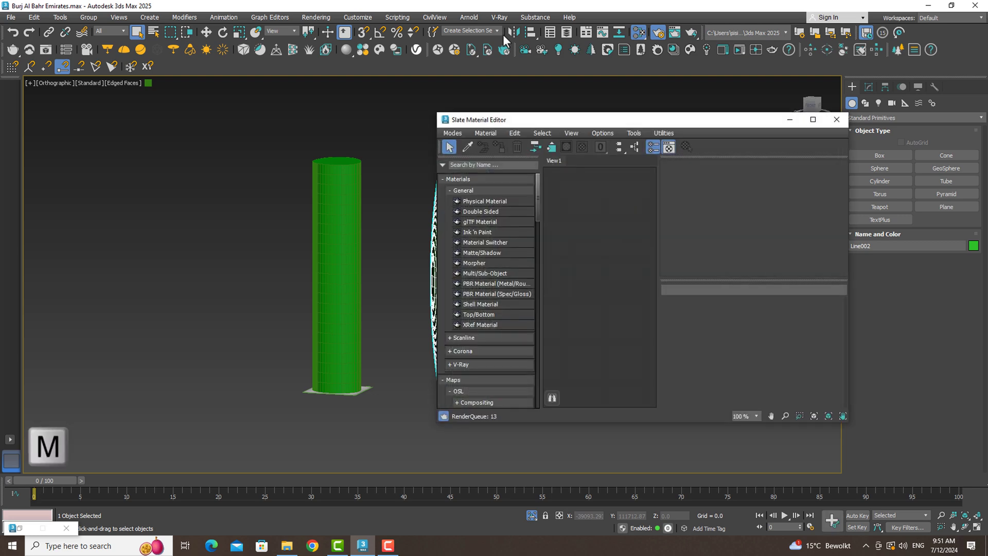
left_click(449, 230)
left_click(449, 230)
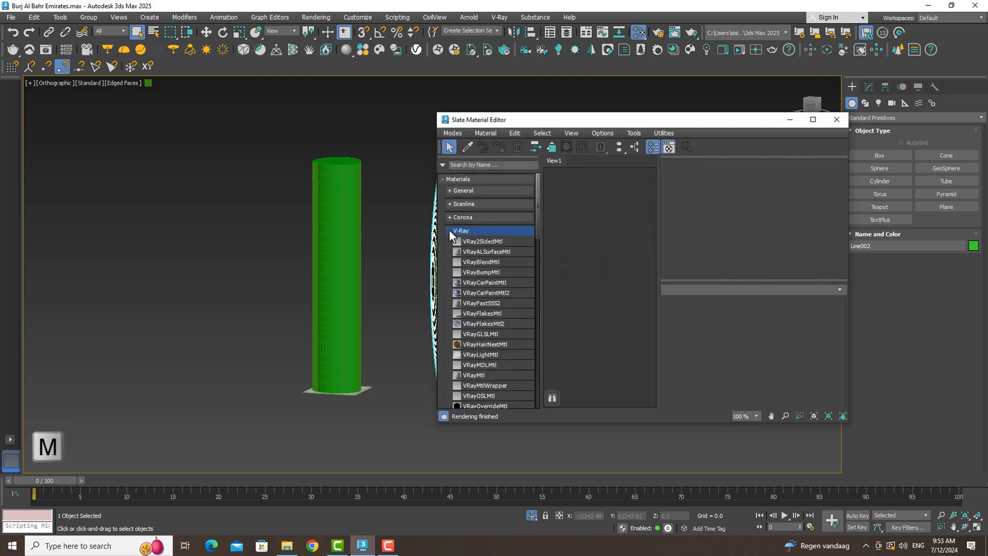
left_click(481, 376)
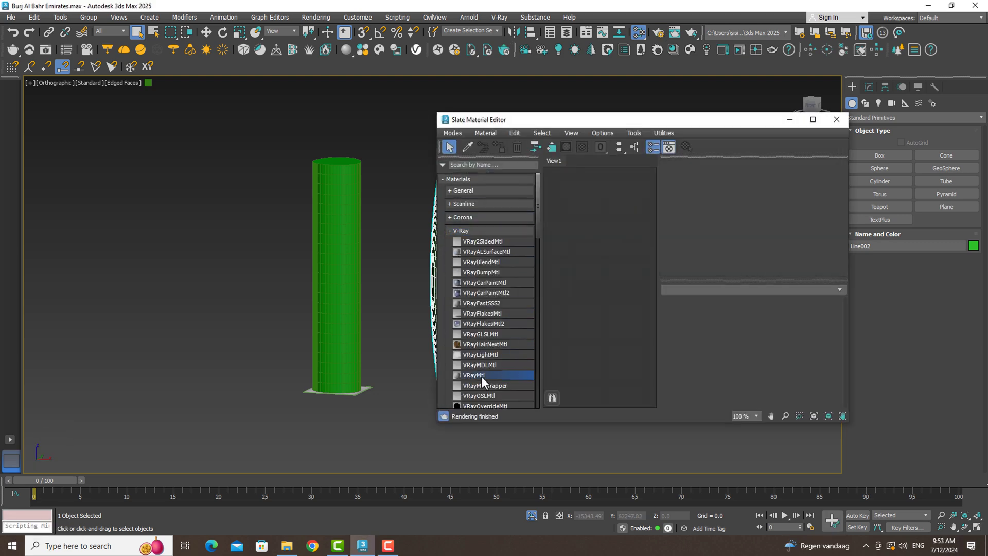
left_click_drag(613, 275, 610, 264)
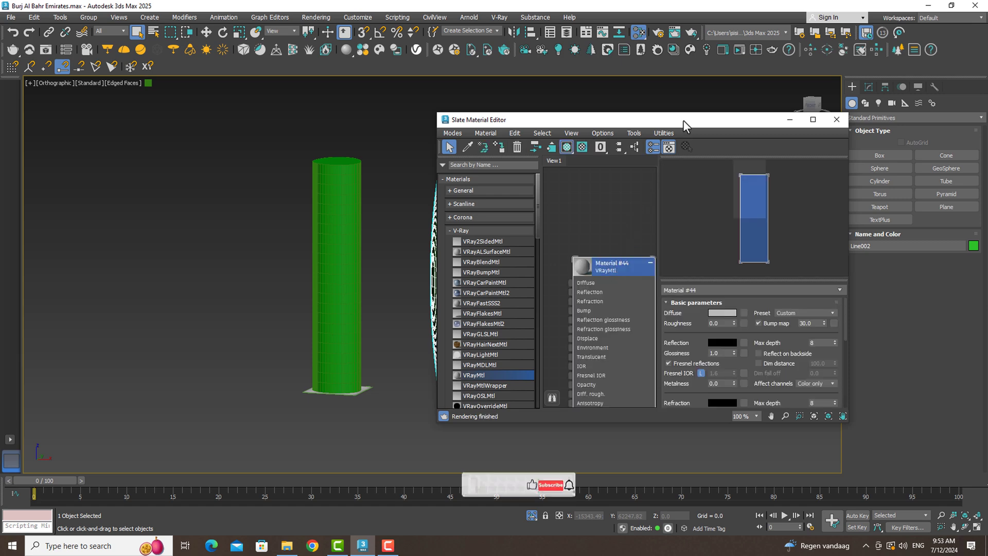
mouse_move(683, 120)
left_mouse_down()
mouse_move(302, 120)
mouse_move(286, 103)
left_mouse_up()
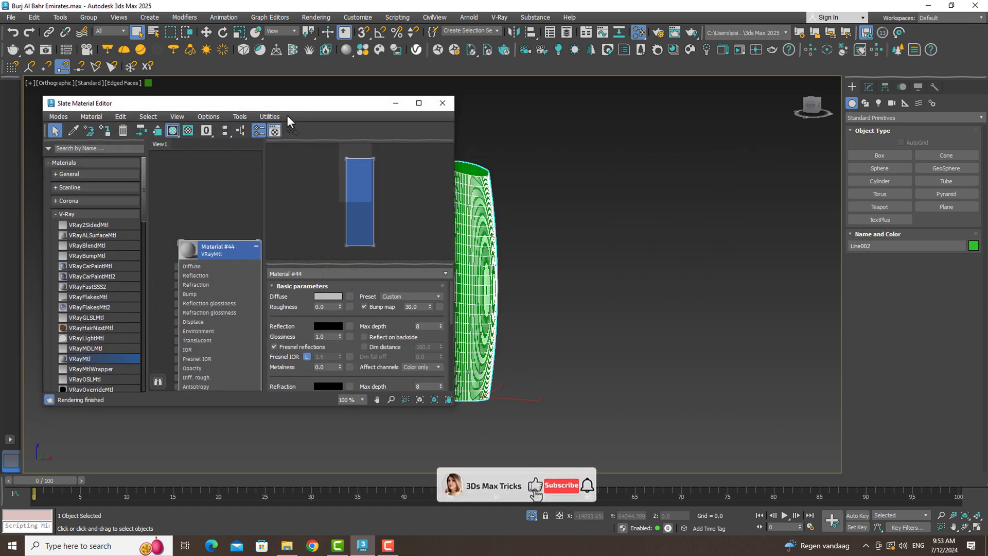
left_click_drag(230, 233, 236, 218)
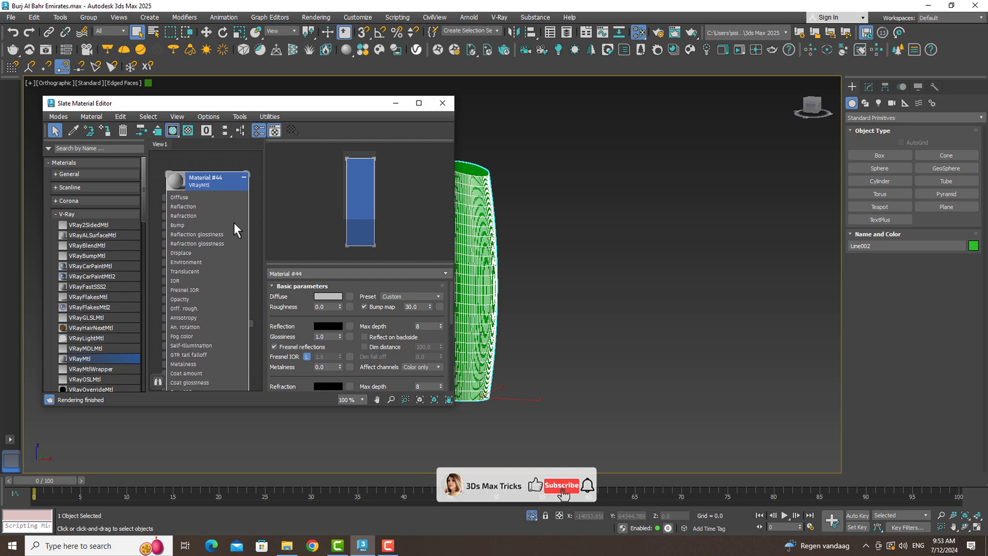
- Give Material #44 a slightly blue diffuse, grey 191 refraction and grey 149 reflection
left_click(328, 301)
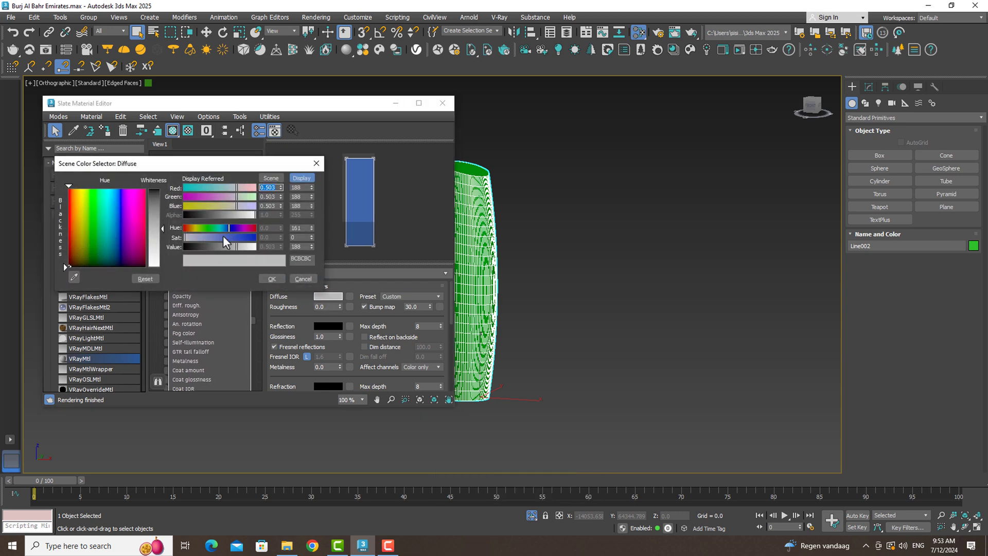
left_click_drag(223, 238, 188, 245)
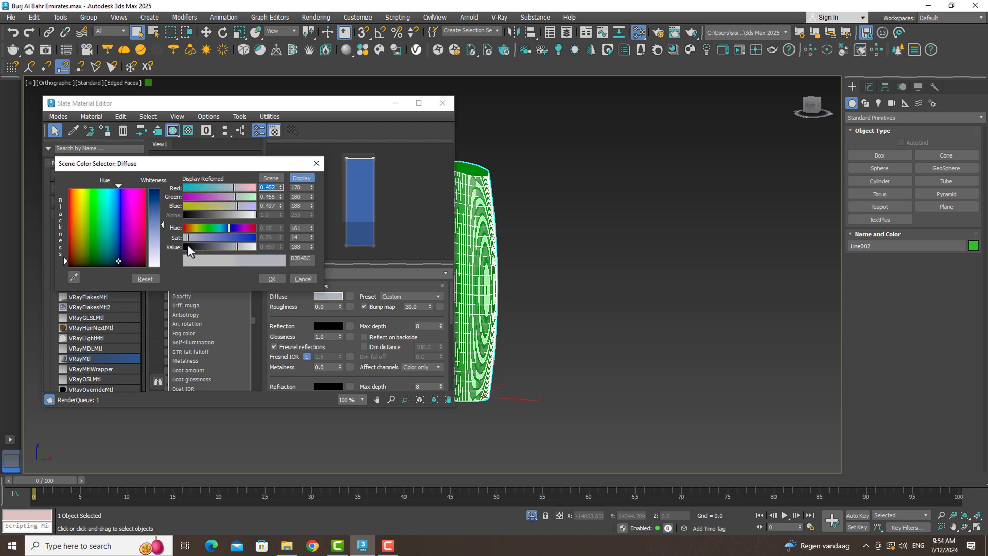
left_click(271, 279)
scroll(335, 355, "down", 2)
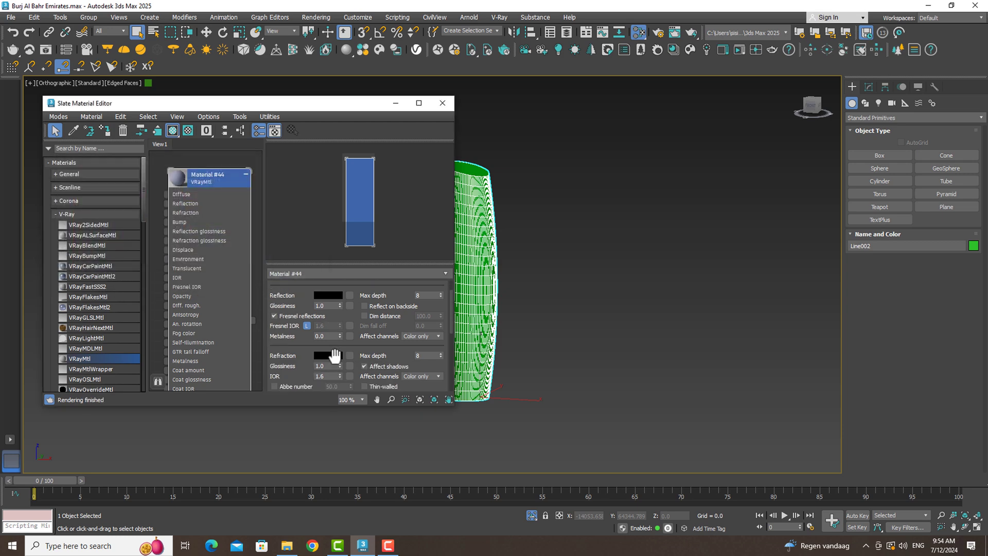
left_click(335, 355)
left_click(164, 286)
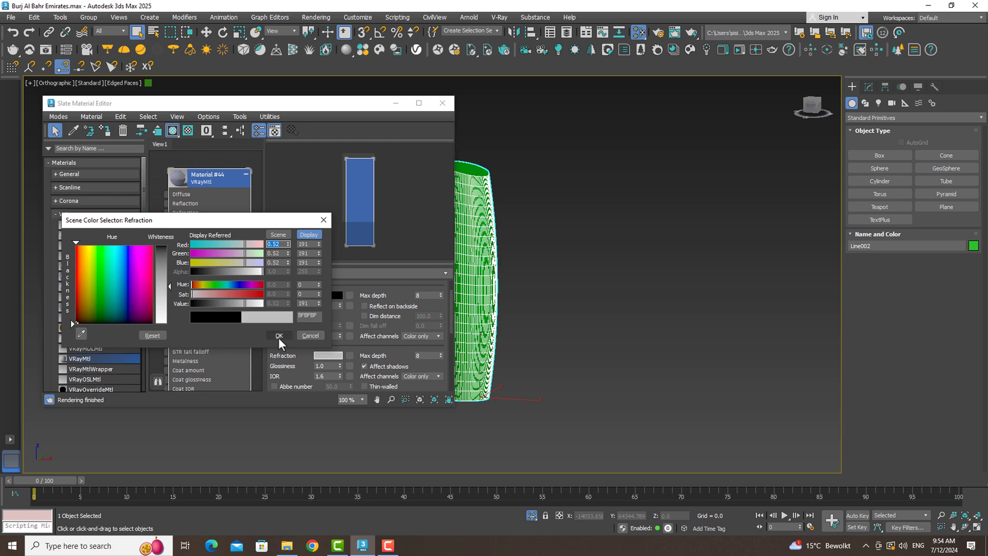
left_click(279, 336)
left_click(328, 295)
left_click(155, 209)
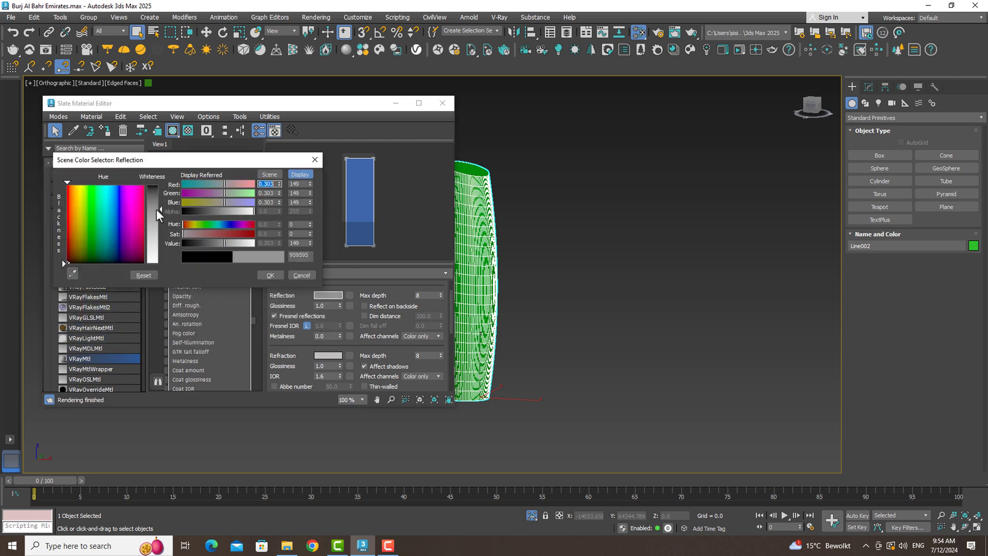
left_click(267, 273)
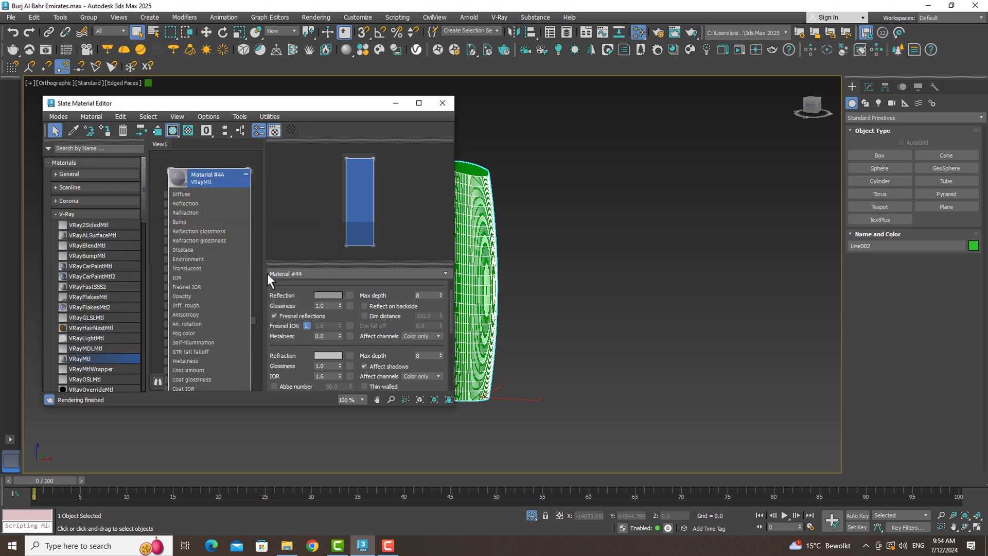
- Assign Material #44 to the tower
left_click(90, 131)
mouse_move(388, 103)
left_mouse_down()
mouse_move(369, 188)
mouse_move(857, 106)
left_mouse_up()
left_click(455, 186)
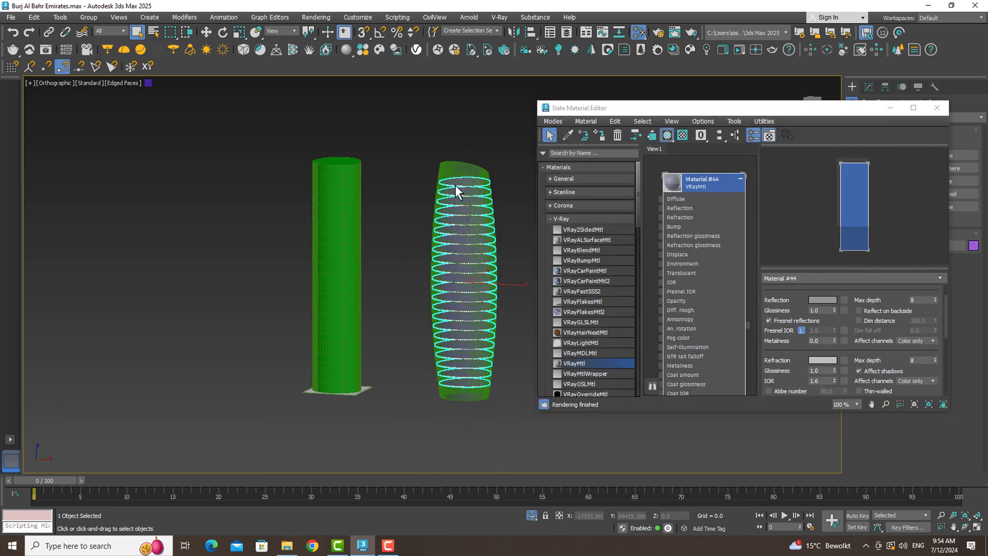
- Create a second VRayMtl, Material #45, with a white diffuse colour
mouse_move(728, 362)
left_mouse_down()
mouse_move(711, 364)
mouse_move(694, 343)
left_mouse_up()
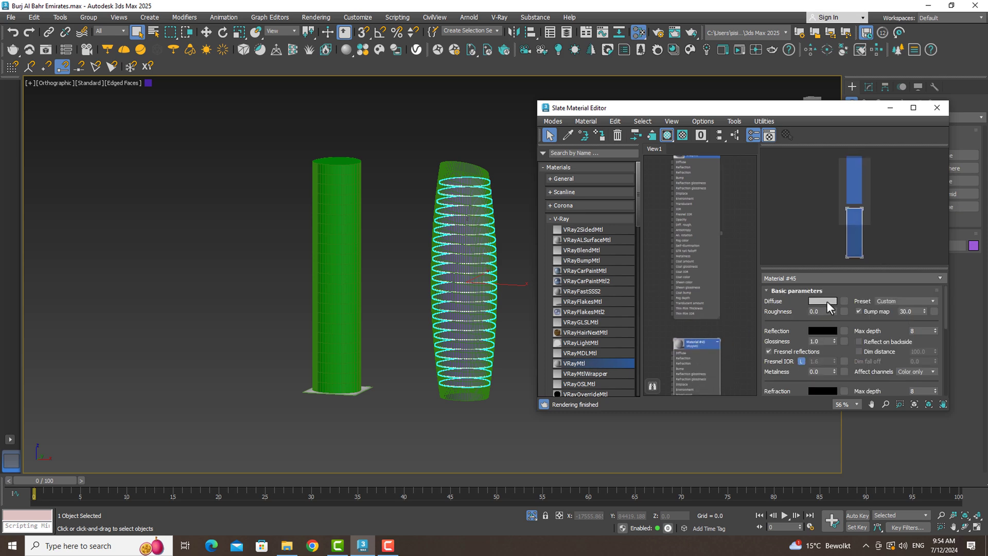
left_click(826, 301)
left_click_drag(677, 262, 677, 188)
left_click(747, 277)
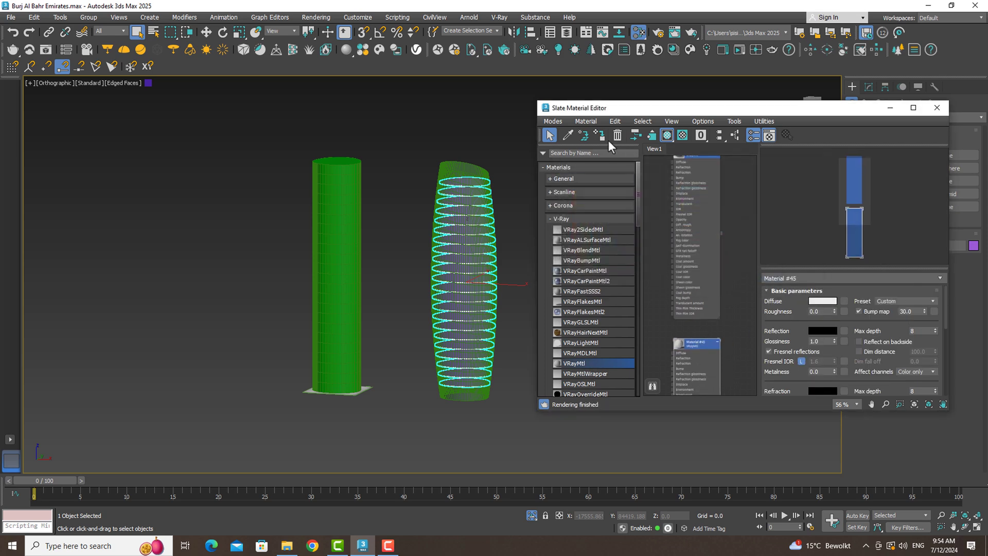
- Apply white Material #45 to the tower and clone one independent copy to its right
left_click(672, 134)
left_click(891, 107)
key("F3")
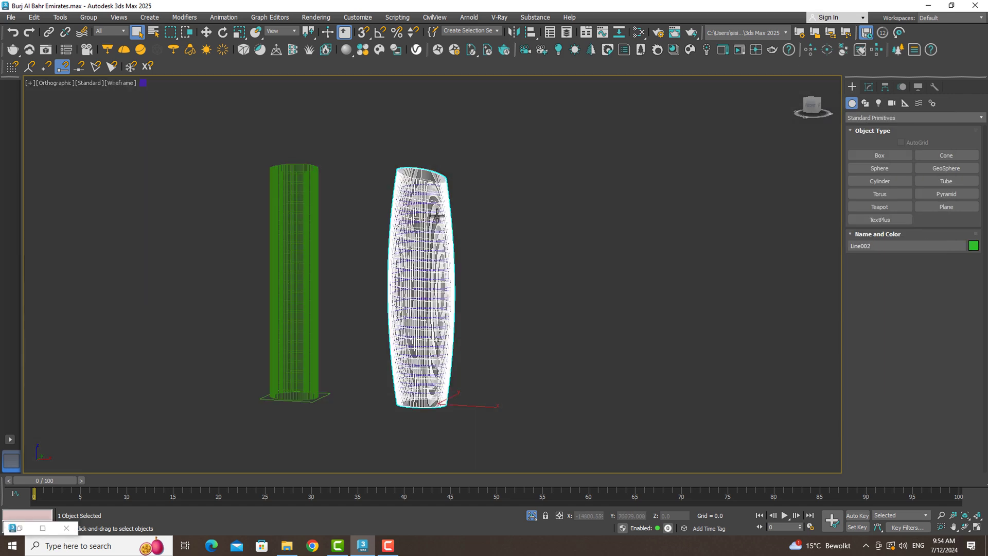
key("F3")
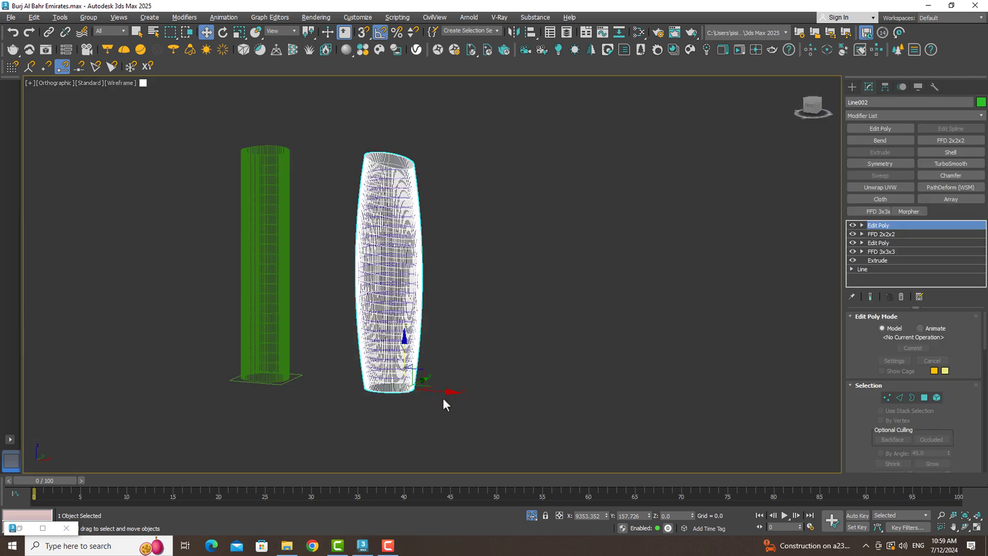
left_click_drag(443, 399, 535, 376, "shift")
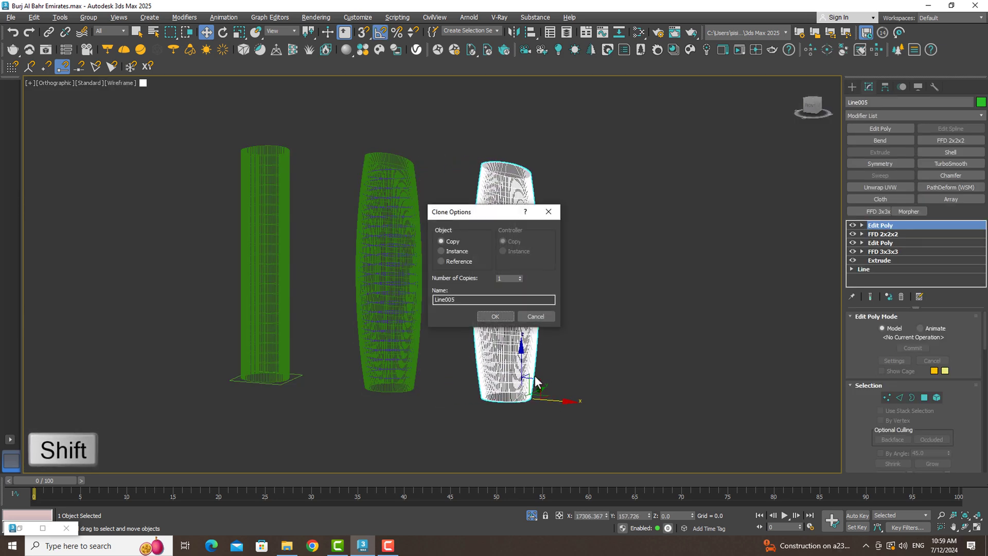
left_click(495, 316)
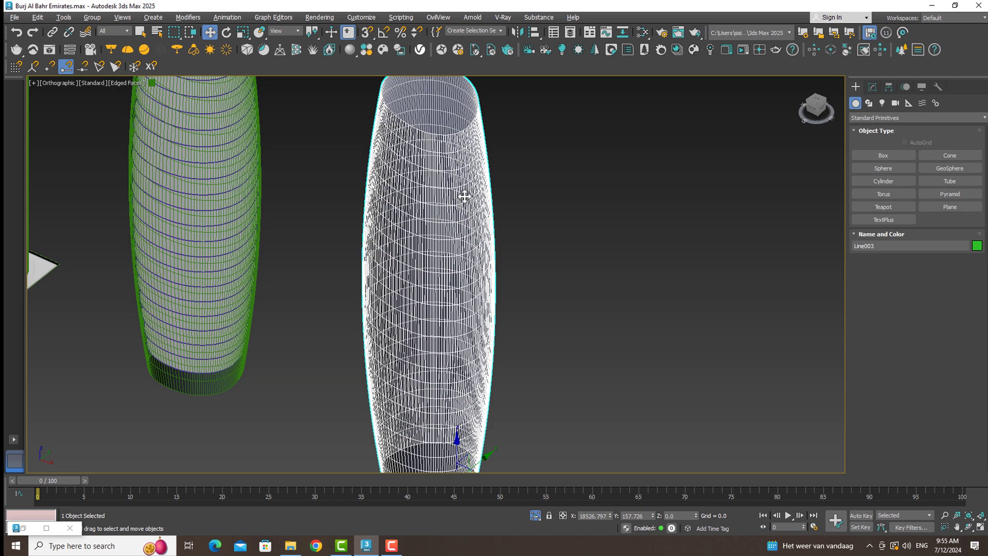
- Convert the tower copy to Editable Poly and split it along one vertical edge loop
right_click(461, 204)
mouse_move(481, 332)
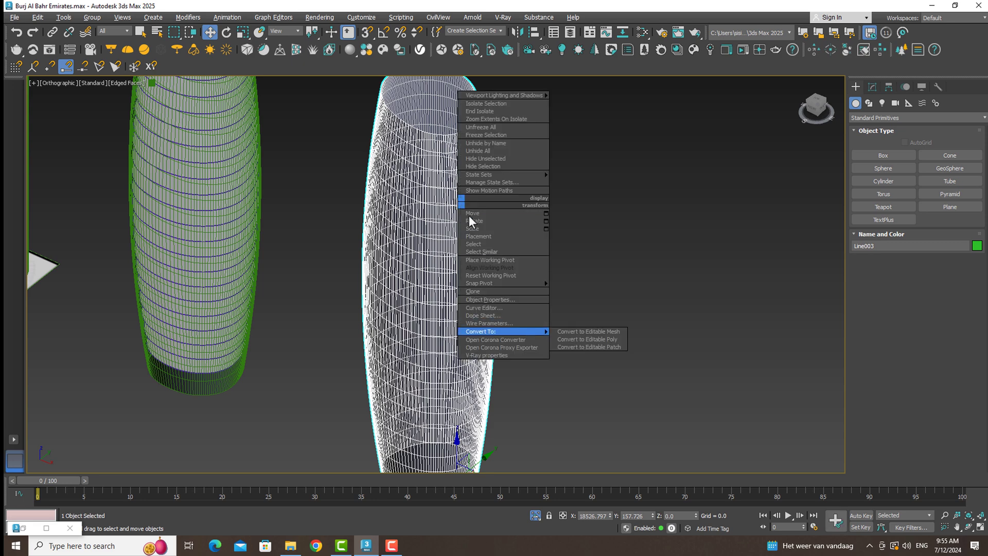
left_click(566, 340)
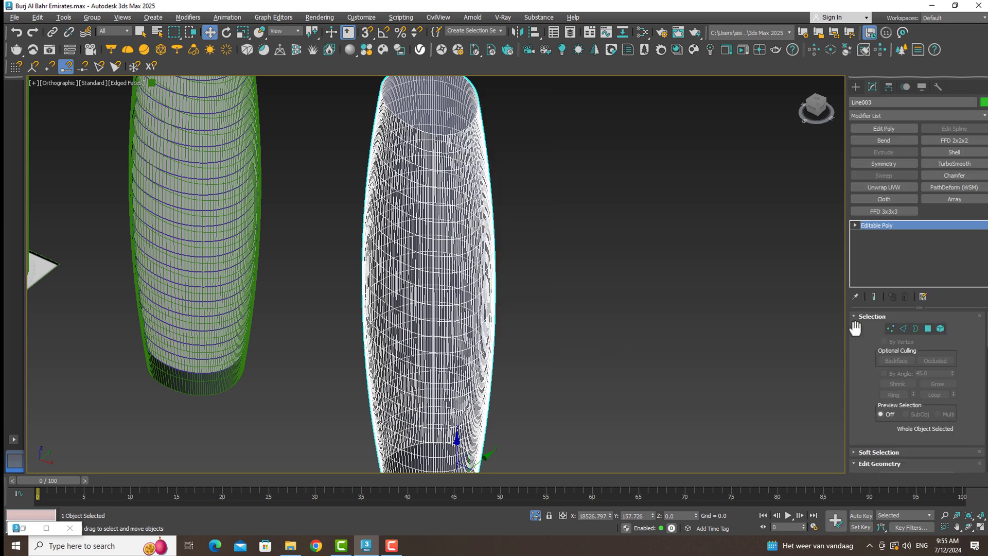
left_click(904, 329)
scroll(452, 126, "up", 3)
scroll(452, 126, "up", 4)
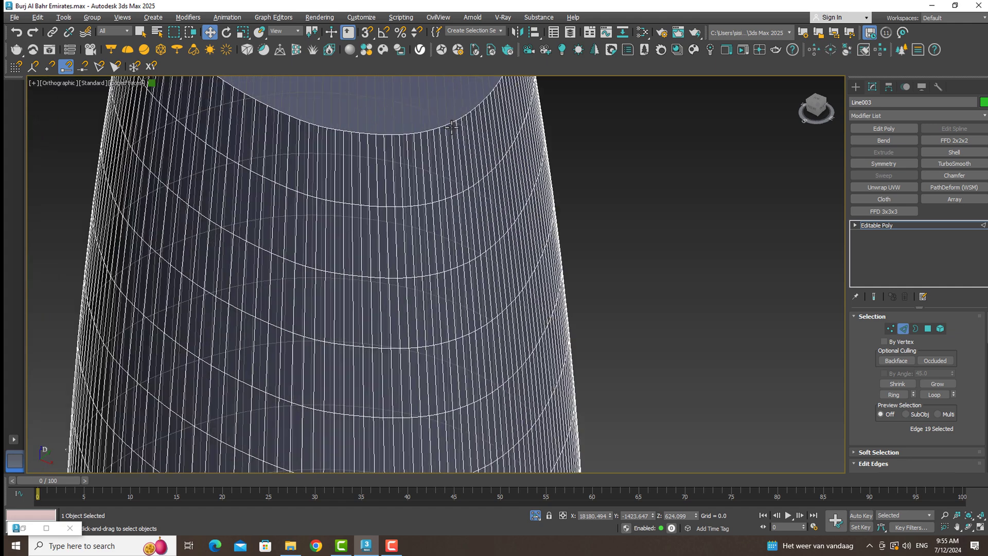
double_click(452, 127)
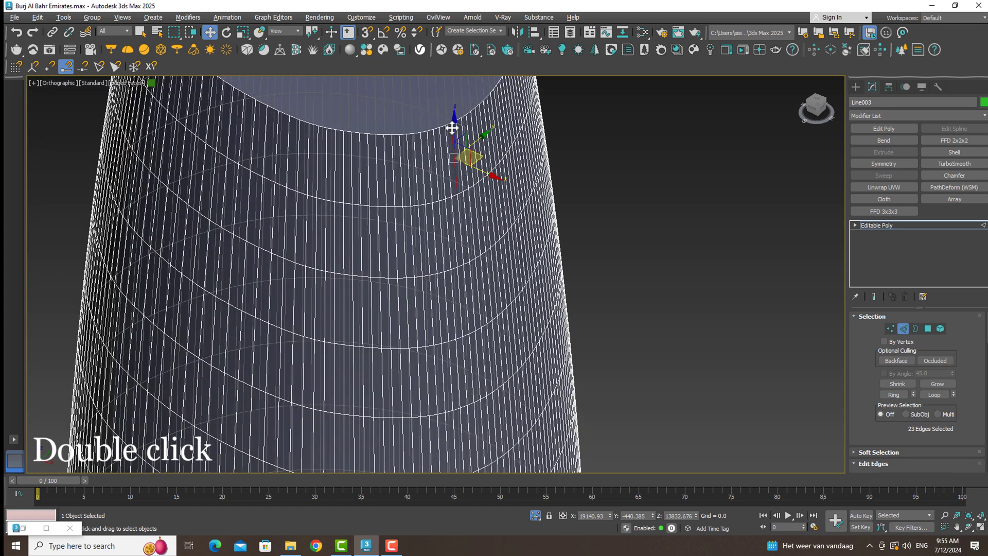
scroll(452, 127, "down", 7)
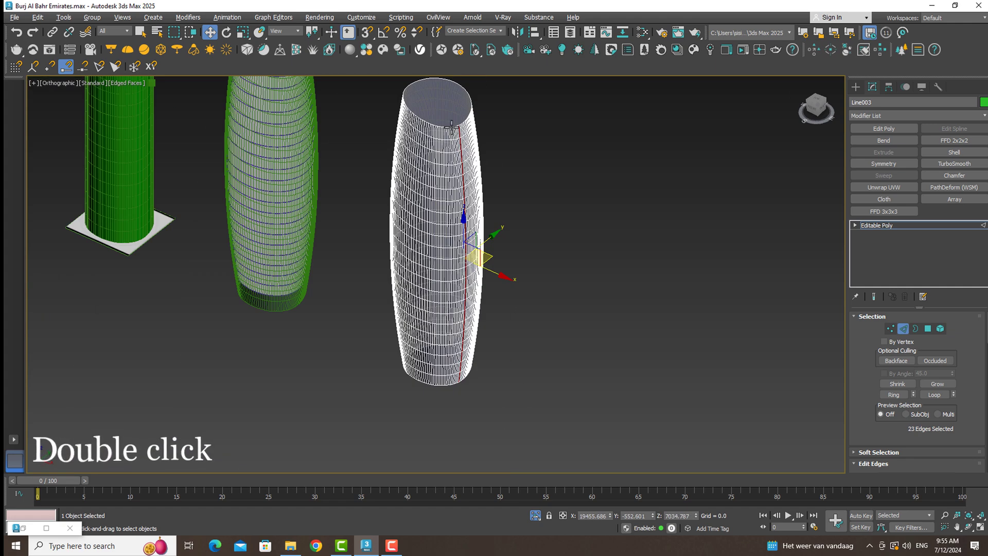
scroll(986, 329, "down", 2)
scroll(987, 336, "down", 3)
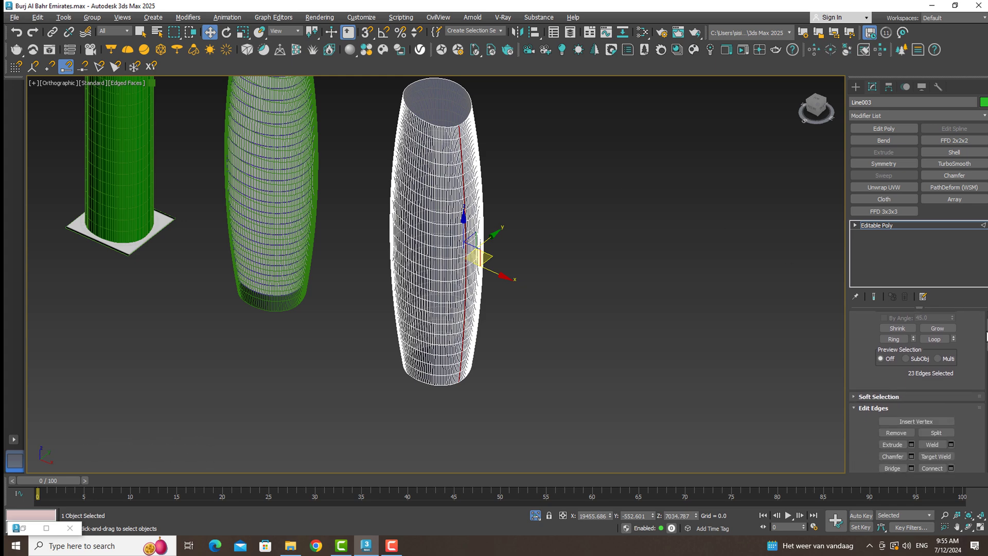
scroll(986, 336, "down", 2)
scroll(986, 335, "down", 2)
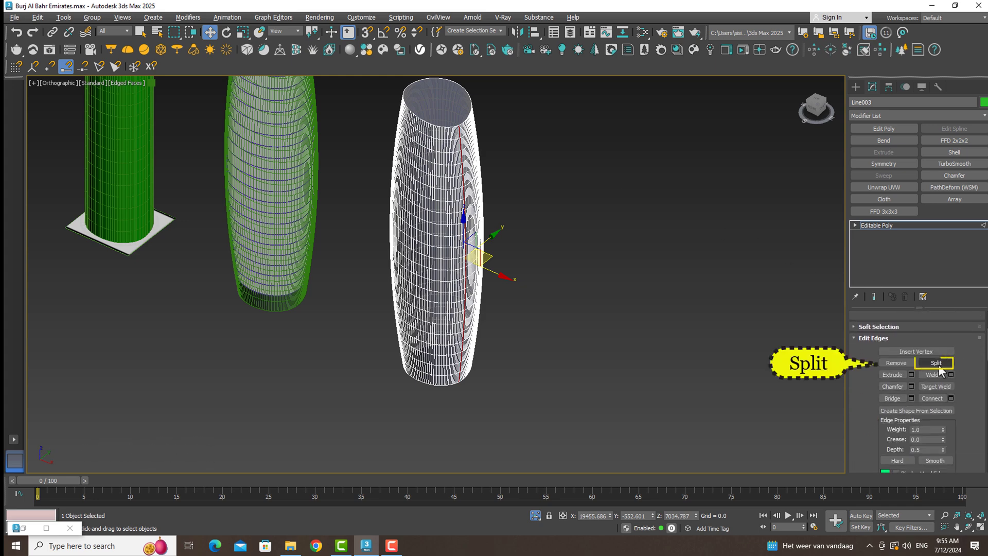
left_click(937, 363)
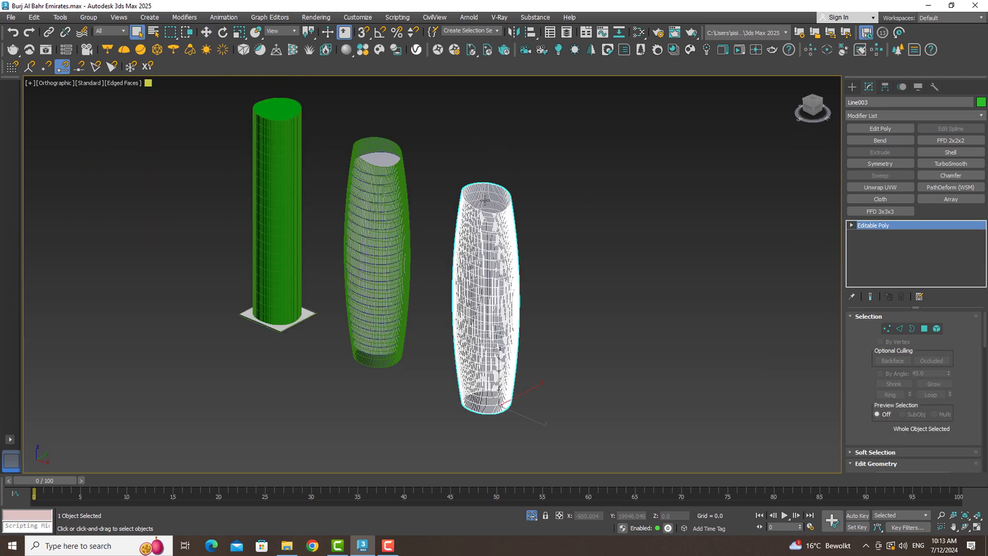
- Delete the top and bottom cap polygons of Line003, leaving an open-ended shell
left_click(926, 330)
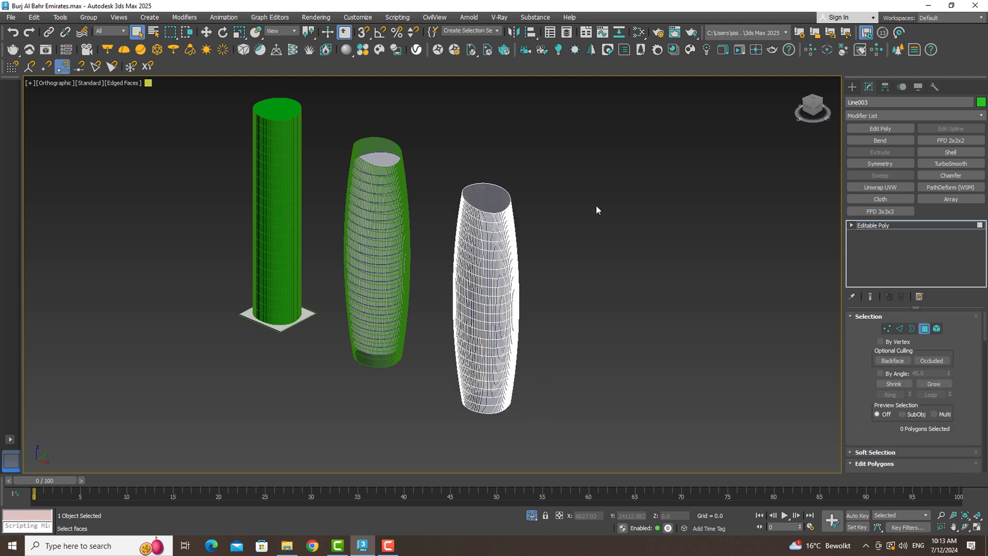
left_click(498, 193)
middle_click_drag(595, 324, 616, 249, "alt")
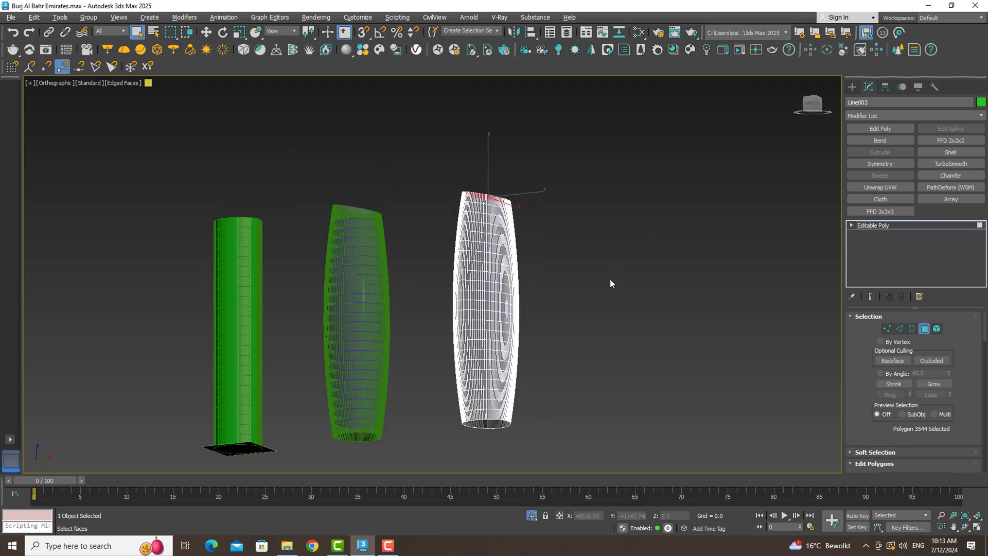
left_click(484, 358, "ctrl")
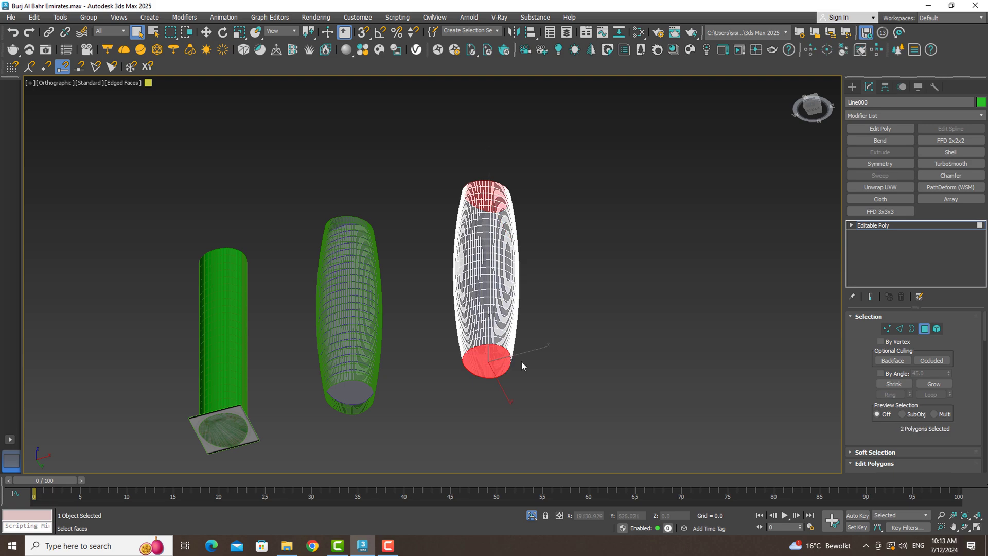
mouse_move(566, 357)
middle_mouse_down("alt")
mouse_move(533, 435)
mouse_move(504, 428)
mouse_move(573, 424)
mouse_move(555, 429)
middle_mouse_up("alt")
key("Delete")
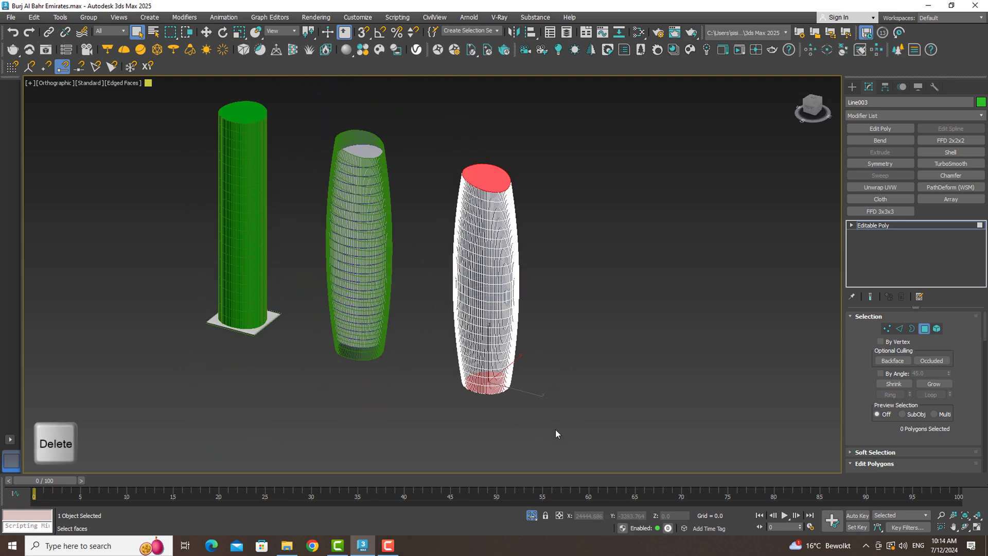
key("Delete")
key("4")
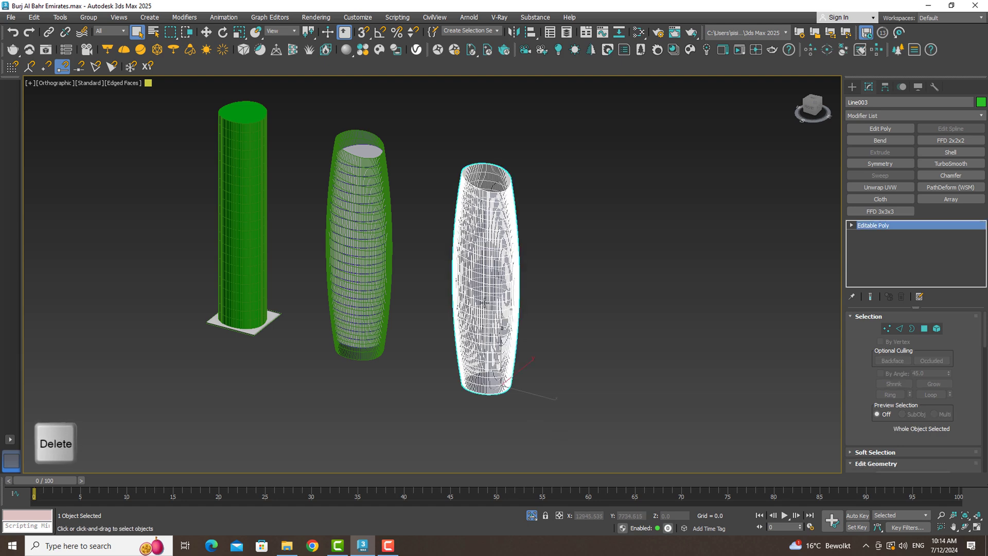
middle_click_drag(514, 238, 478, 303)
scroll(467, 254, "up", 2)
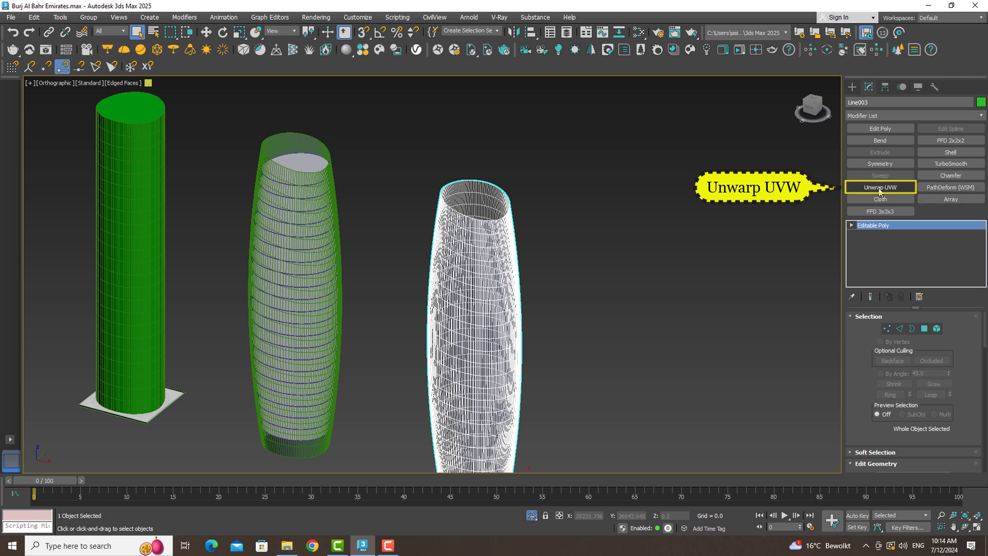
- Add an Unwrap UVW modifier to Line003 and select all its faces
left_click(880, 189)
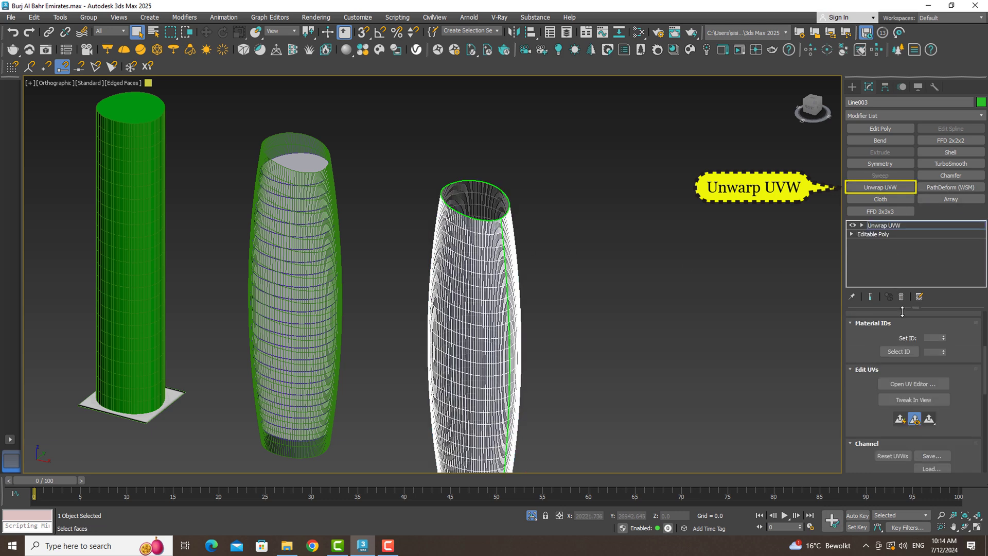
left_click_drag(985, 376, 986, 336)
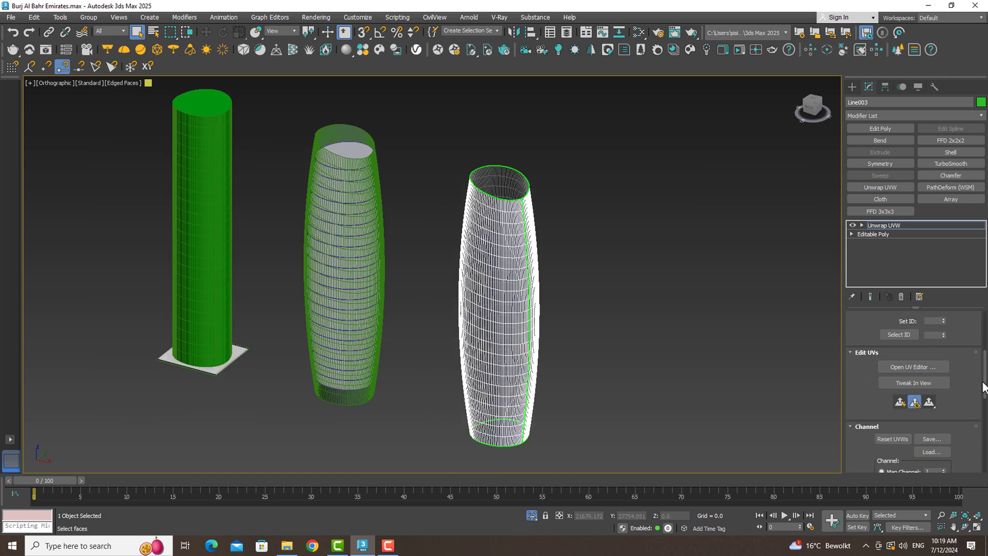
scroll(919, 340, "up", 2)
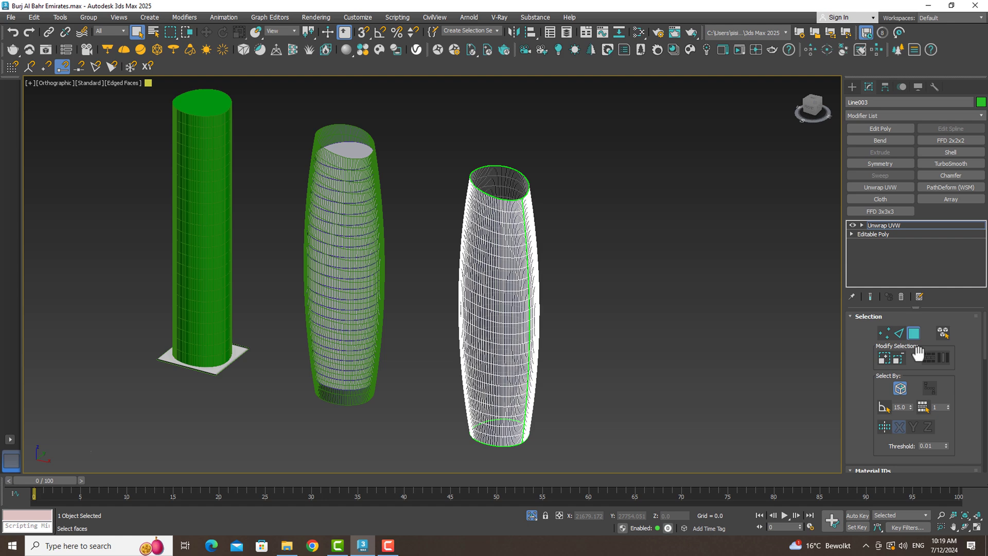
key("ctrl+a")
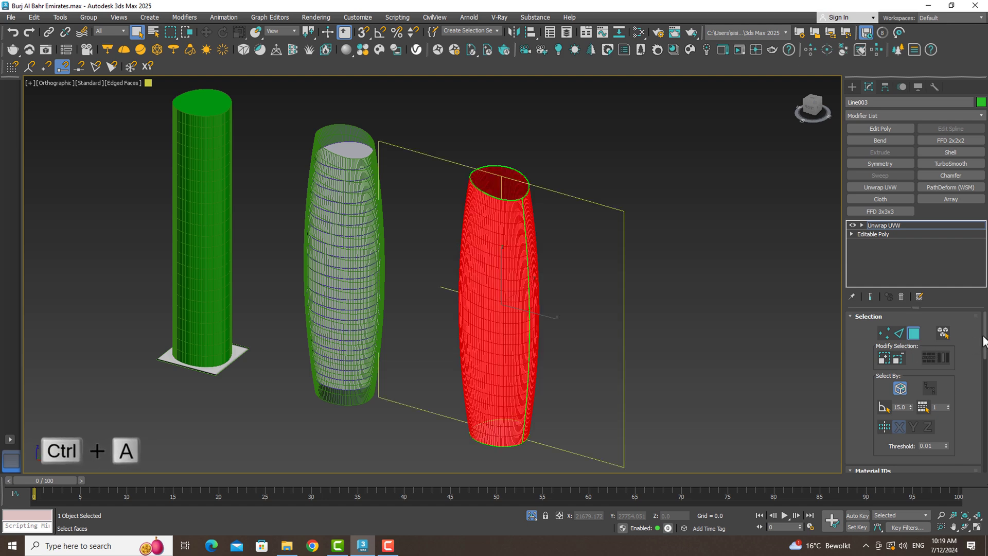
scroll(984, 343, "down", 5)
- Open the UV editor and relax Line003's UV ring twice using Relax By Polygon Angles
left_click(930, 365)
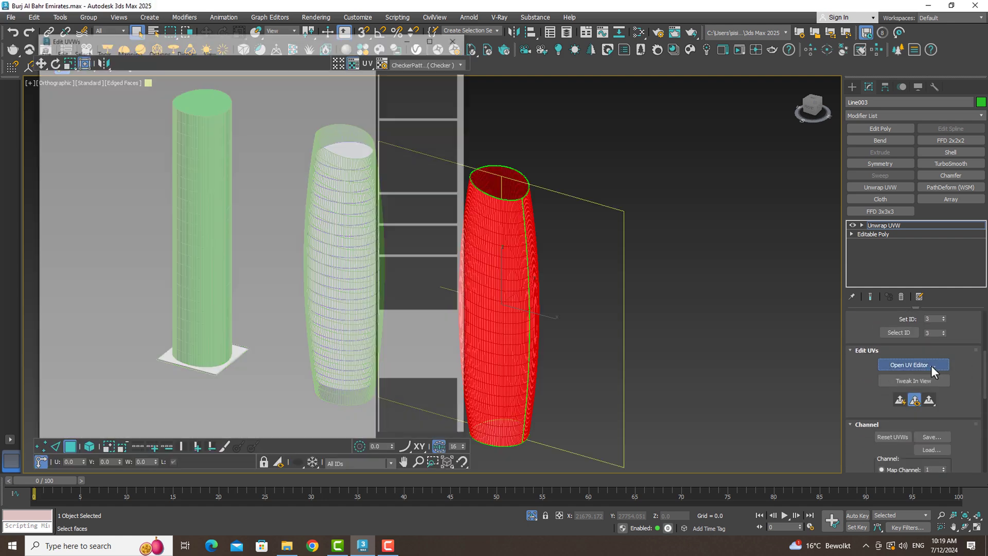
left_click_drag(869, 359, 958, 360)
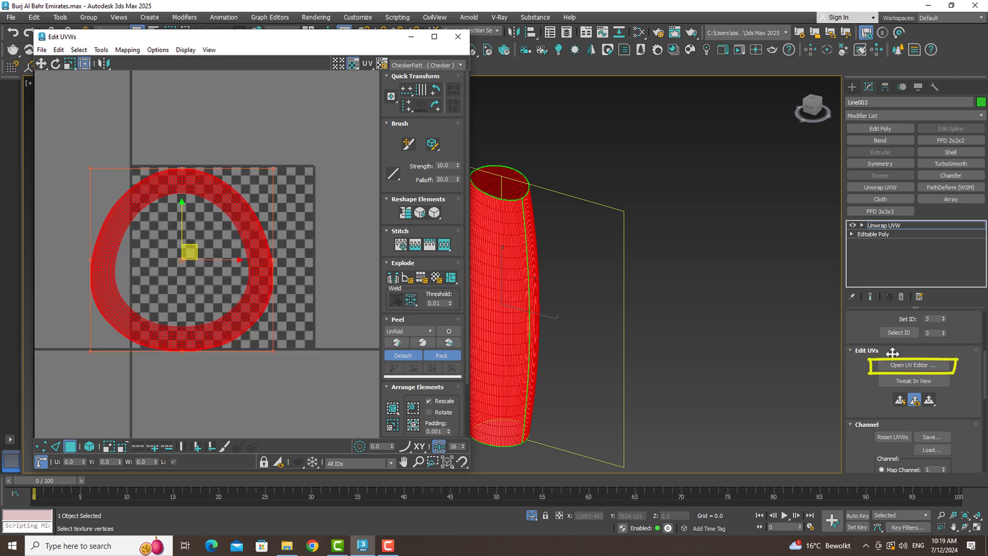
left_click(437, 215)
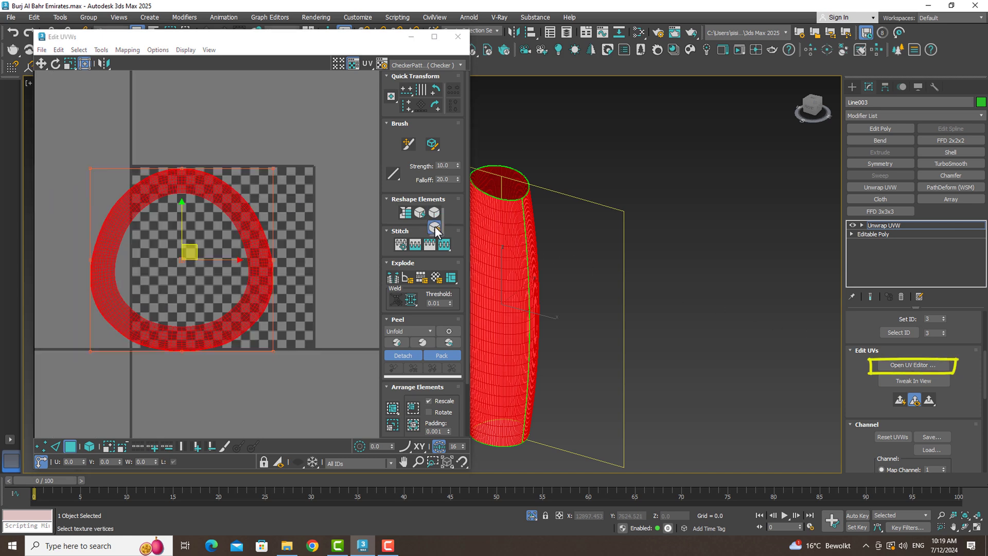
left_click(435, 226)
left_click(741, 78)
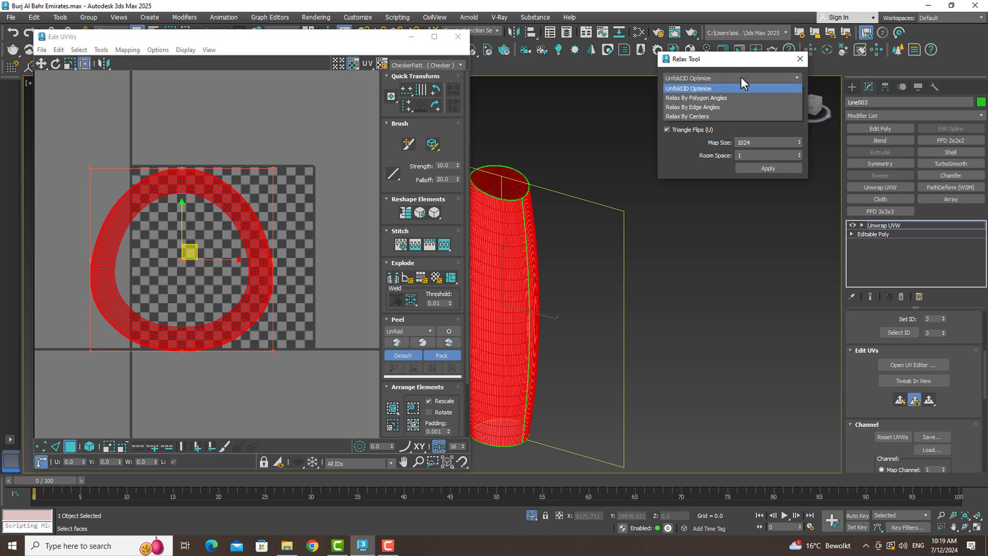
left_click(713, 98)
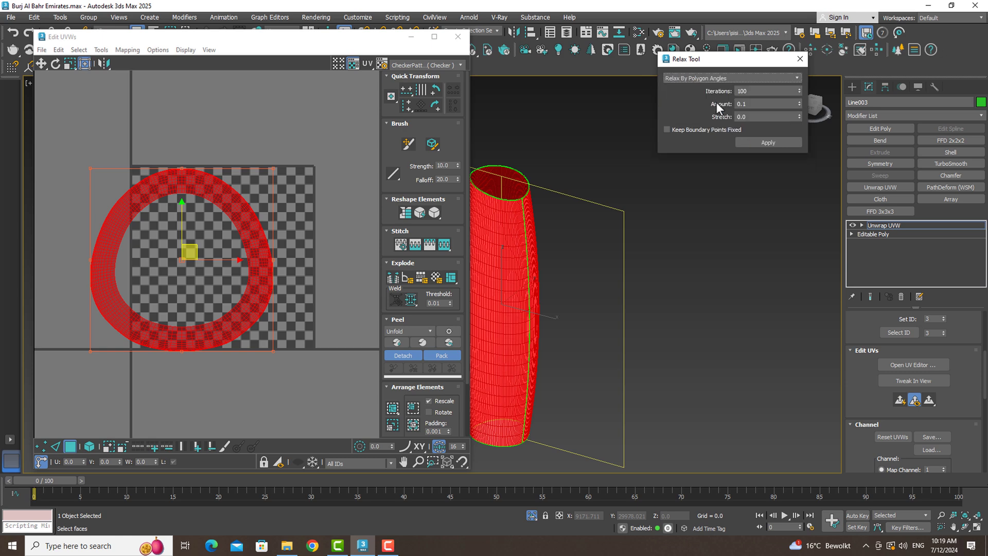
left_click(753, 145)
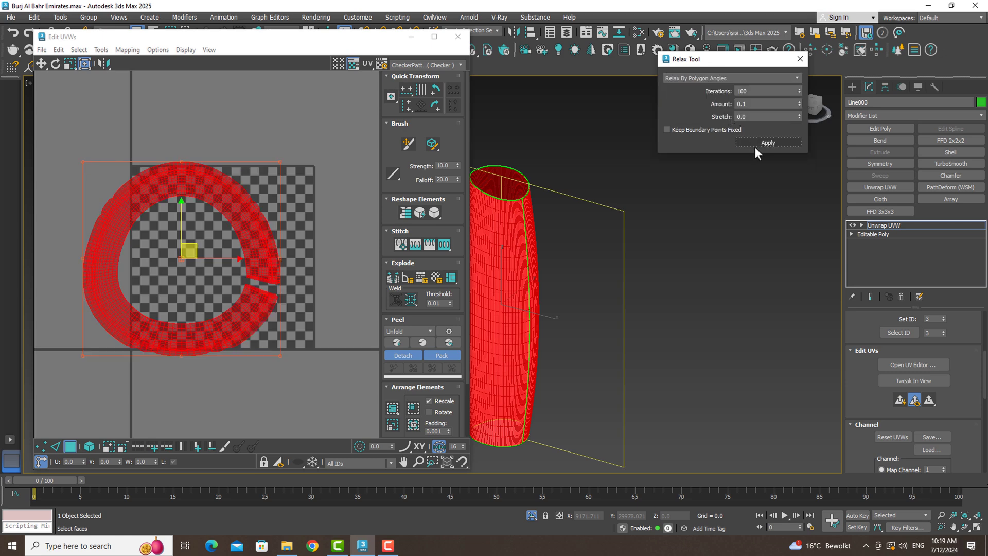
left_click(755, 146)
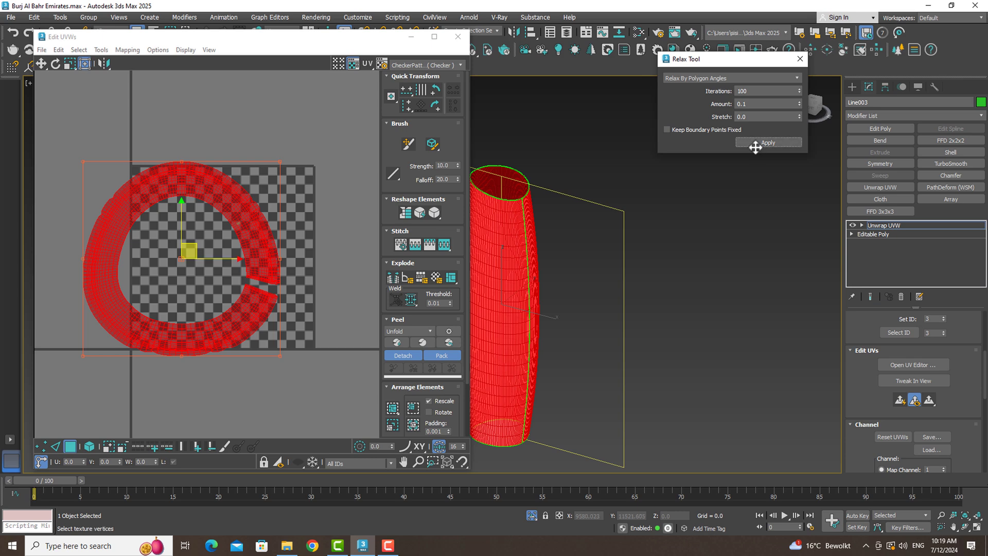
- Relax the UVs by edge angles at 100 iterations, amount 0.1, and close the dialog
left_click(796, 78)
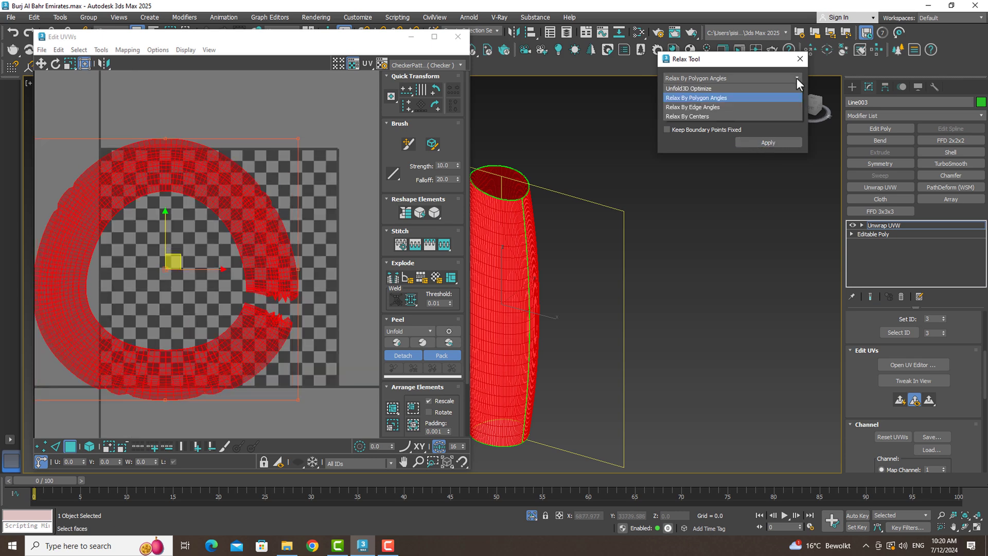
left_click(756, 106)
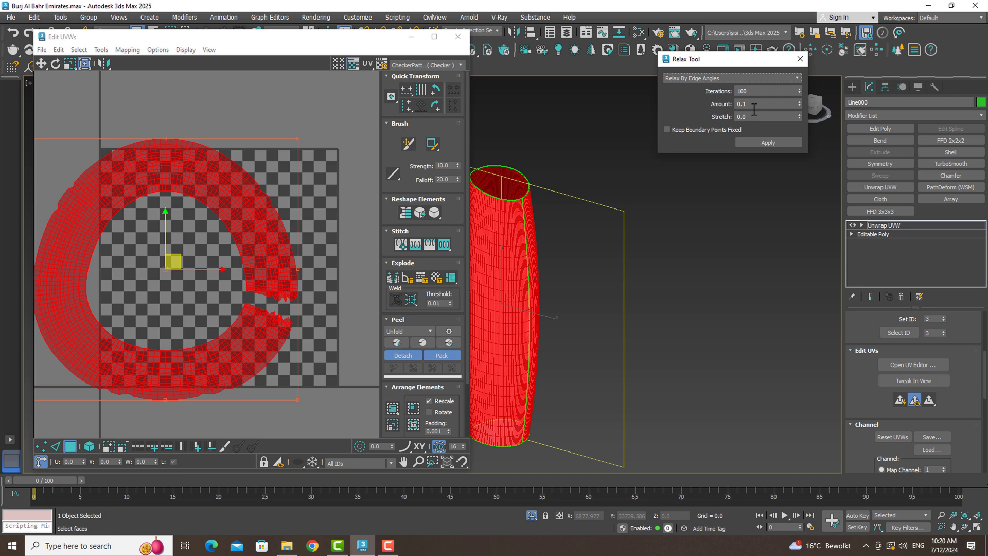
left_click(753, 143)
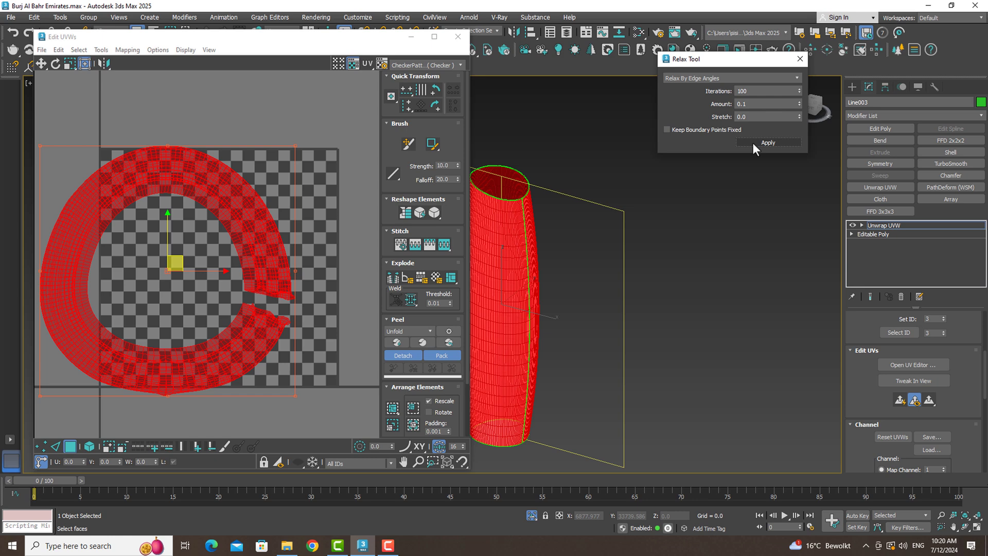
left_click(800, 59)
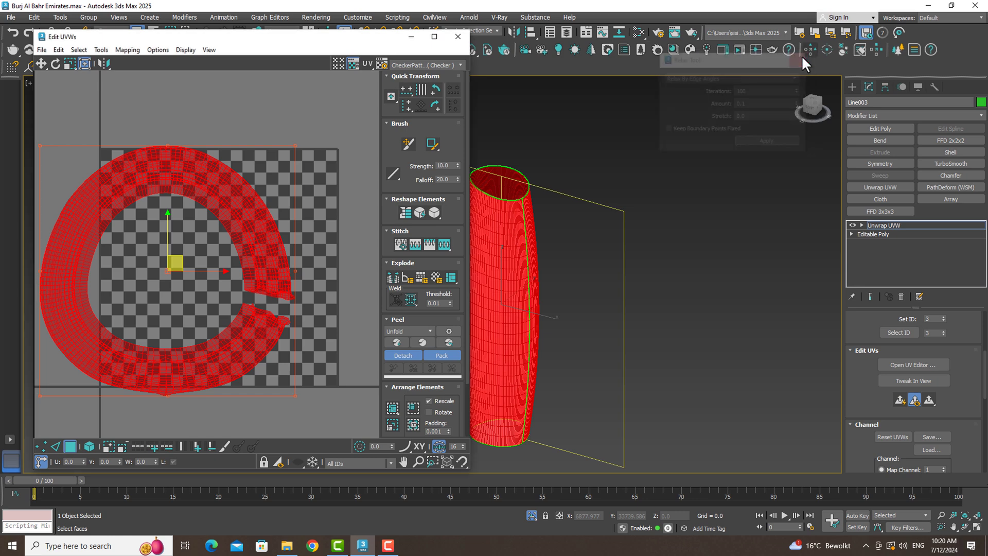
- Straighten the tower's UV ring into a rectangular grid
left_click(402, 215)
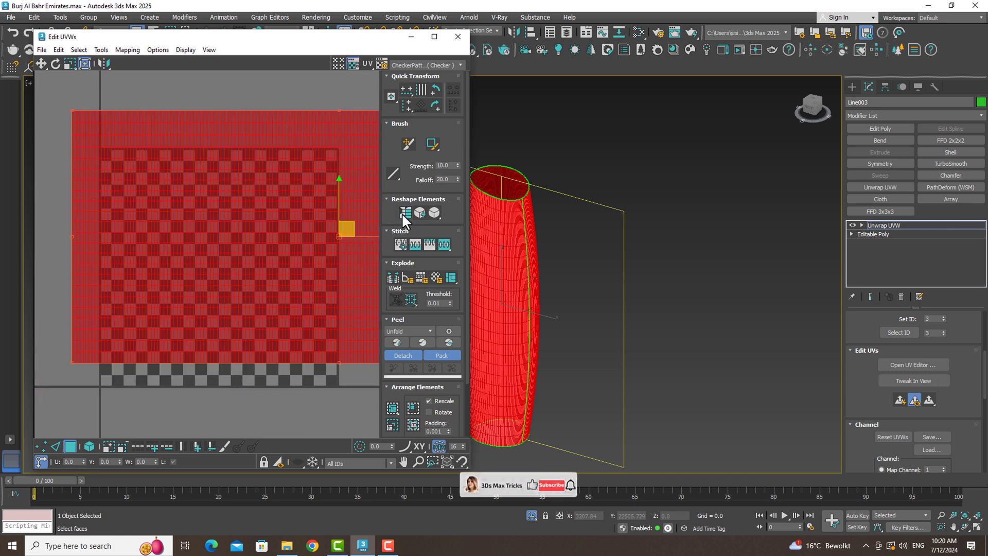
left_click(434, 212)
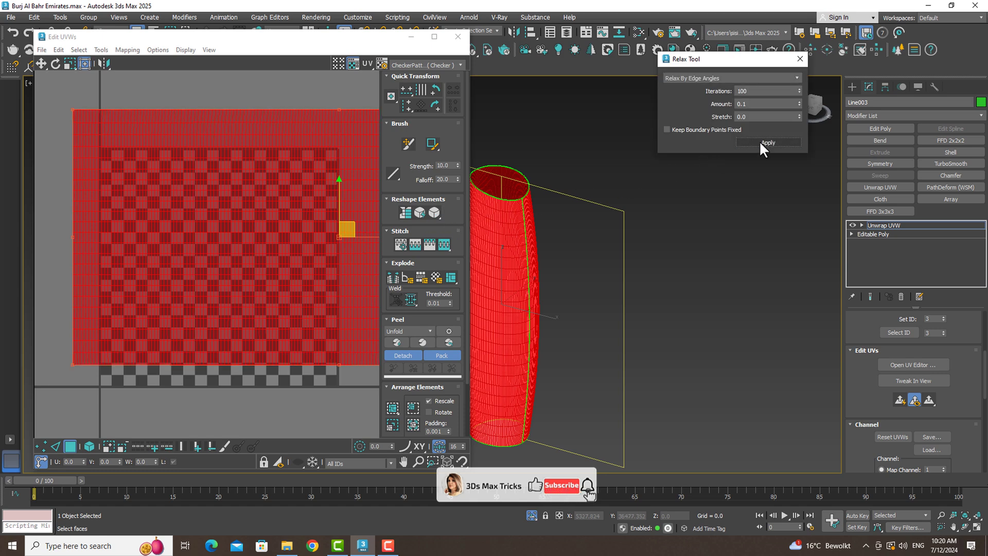
scroll(254, 170, "down", 4)
middle_click_drag(254, 170, 225, 183)
scroll(225, 185, "up", 2)
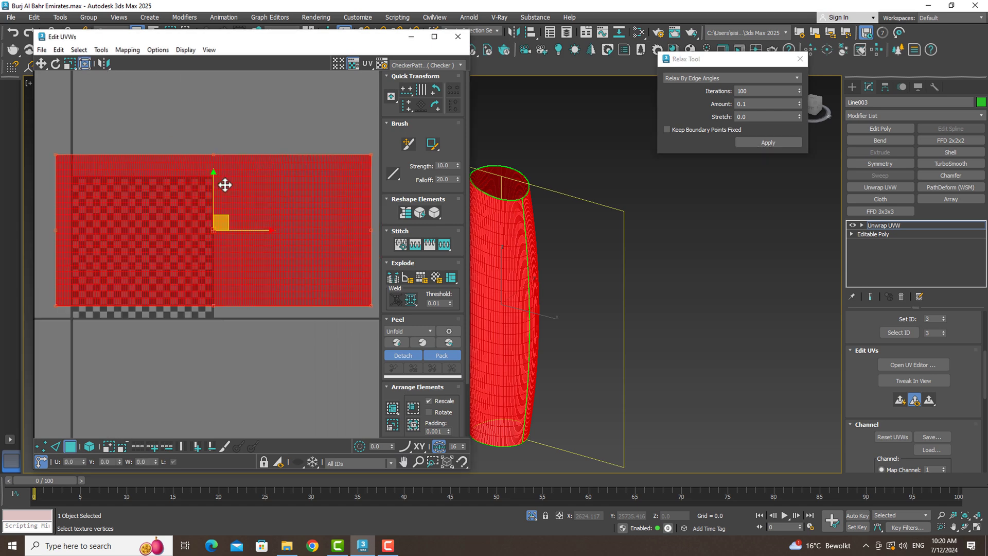
- Relax the straightened UV grid again using Relax By Polygon Angles
left_click(759, 141)
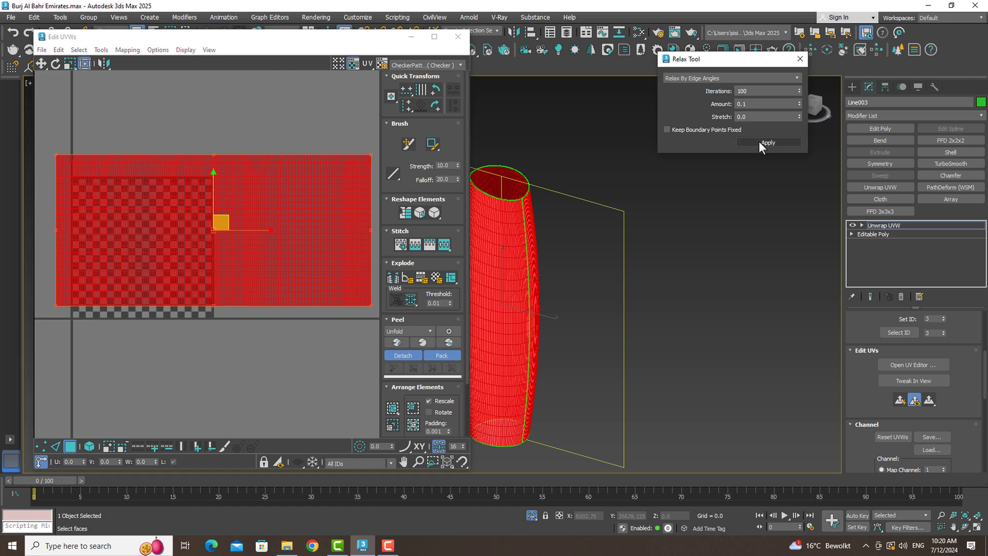
left_click(776, 78)
key("Up")
key("Up")
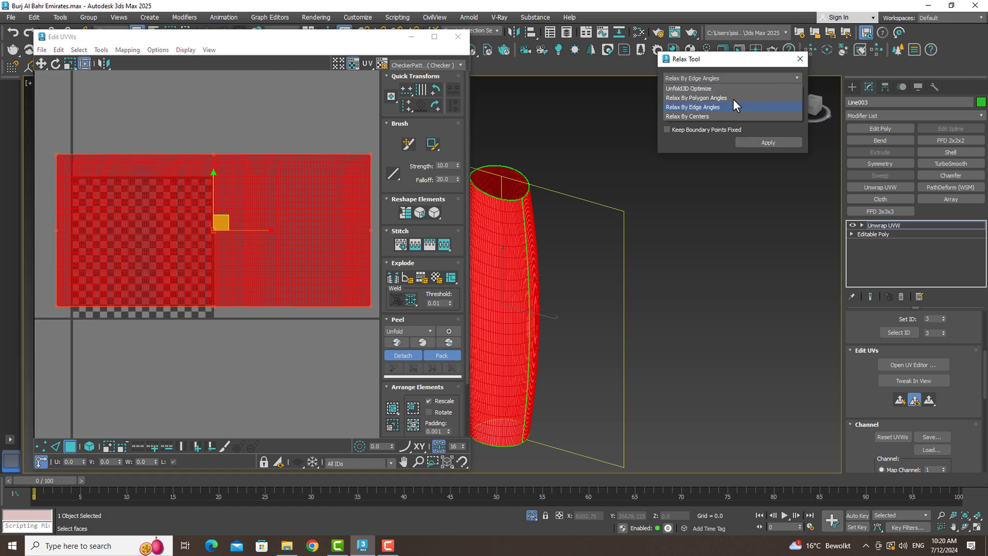
left_click(734, 98)
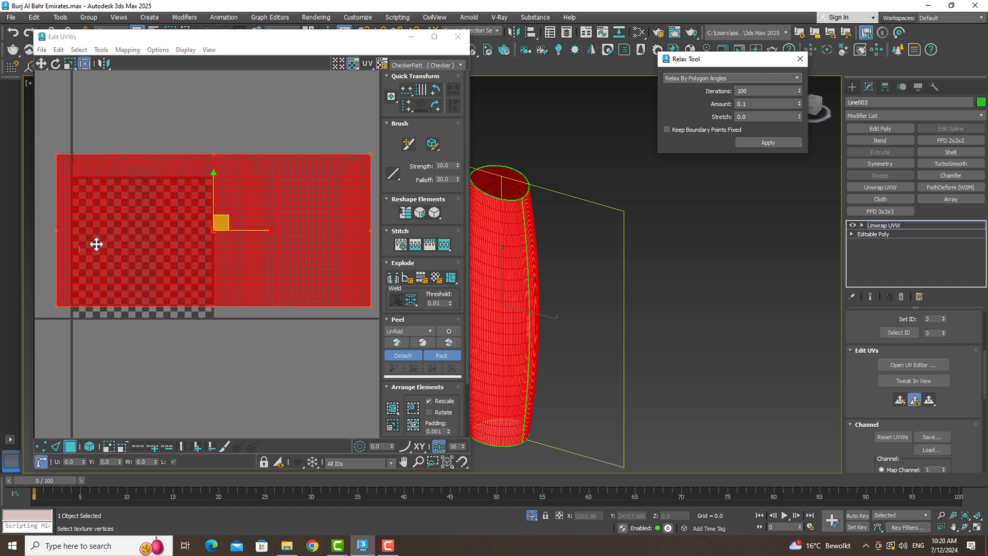
scroll(96, 244, "down", 2)
left_click(786, 144)
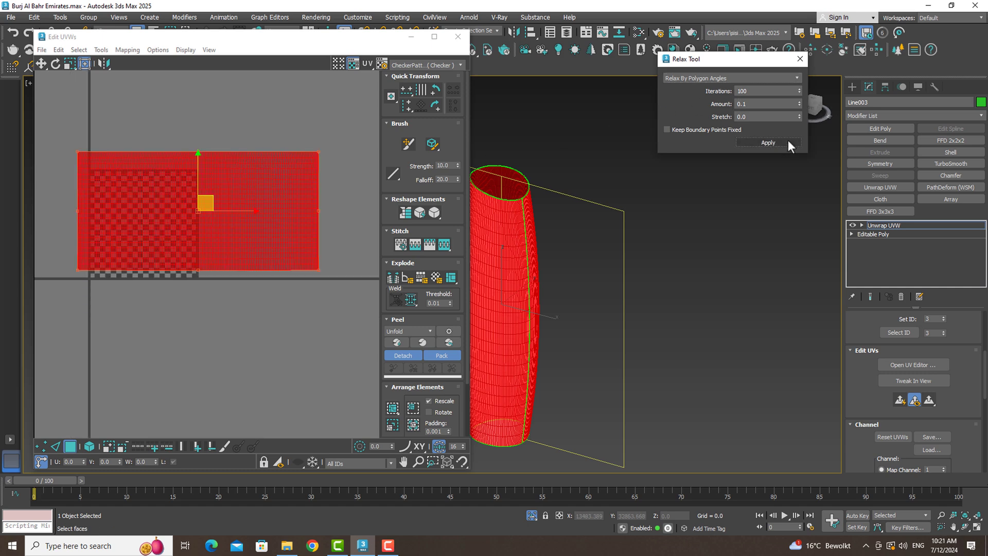
left_click(799, 60)
- Pack the UV grid with Pack Custom and check its top edge loop
left_click(393, 408)
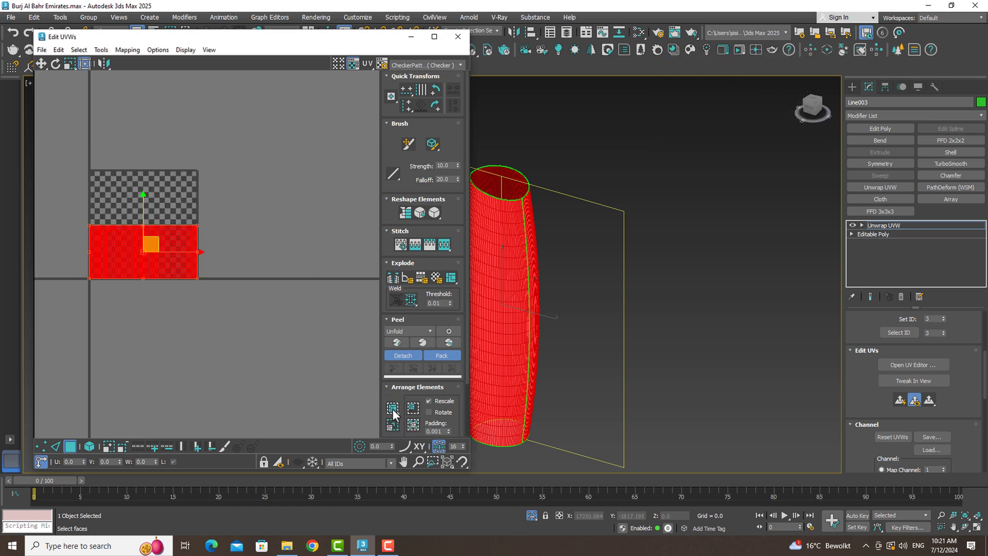
scroll(334, 348, "up", 5)
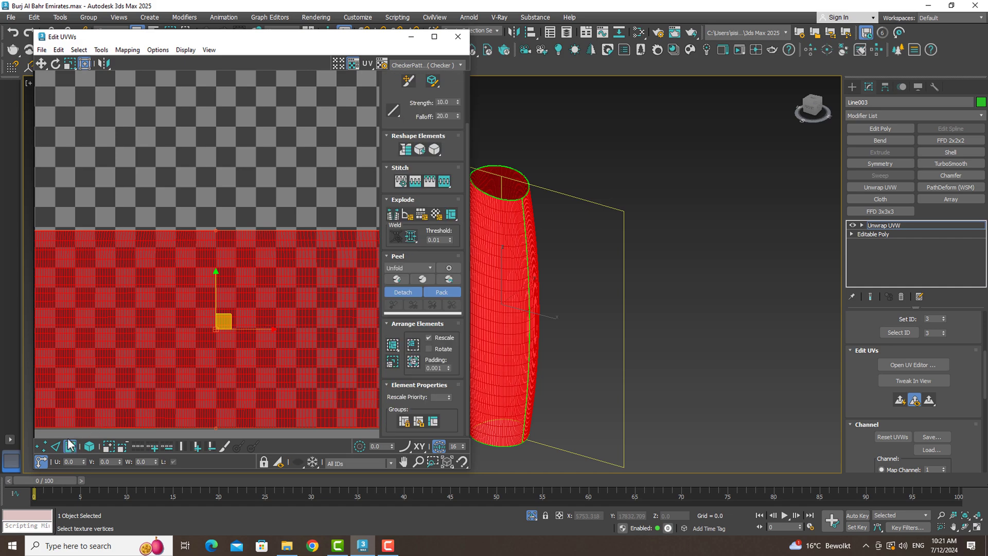
left_click(54, 446)
scroll(236, 237, "up", 2)
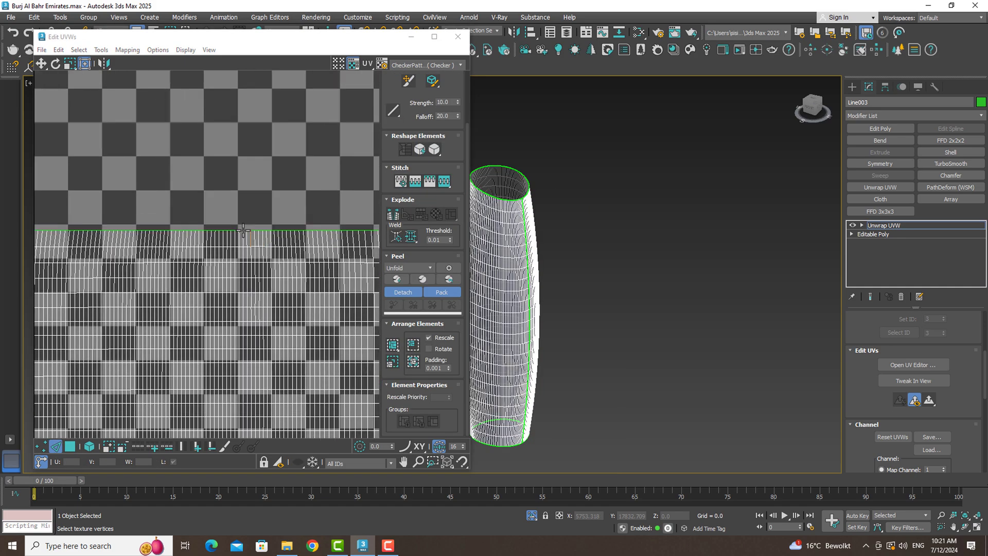
scroll(239, 235, "up", 3)
scroll(241, 231, "up", 4)
double_click(243, 230)
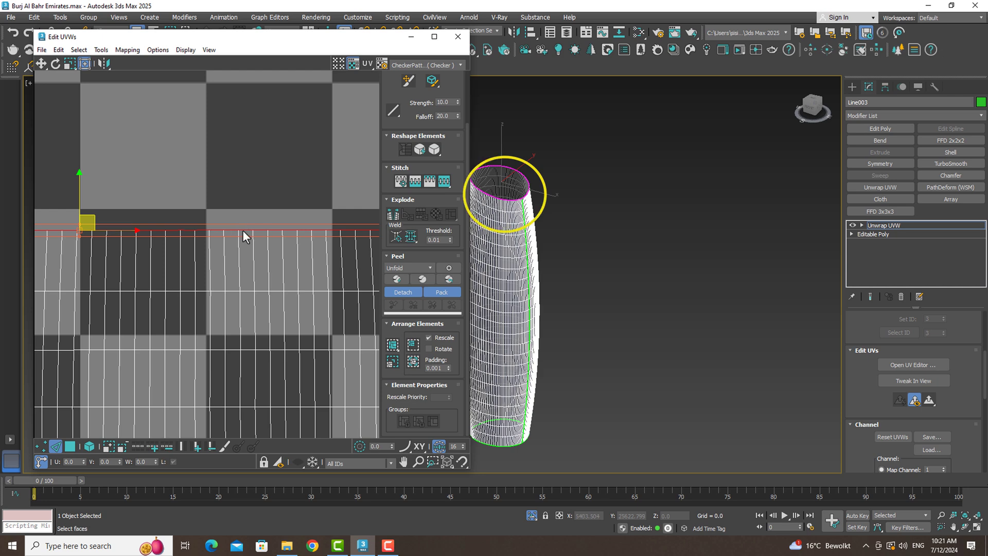
- Check the grid's right-side edge loop, then close the Edit UVWs editor
scroll(243, 230, "down", 2)
scroll(243, 230, "down", 2)
scroll(243, 230, "down", 1)
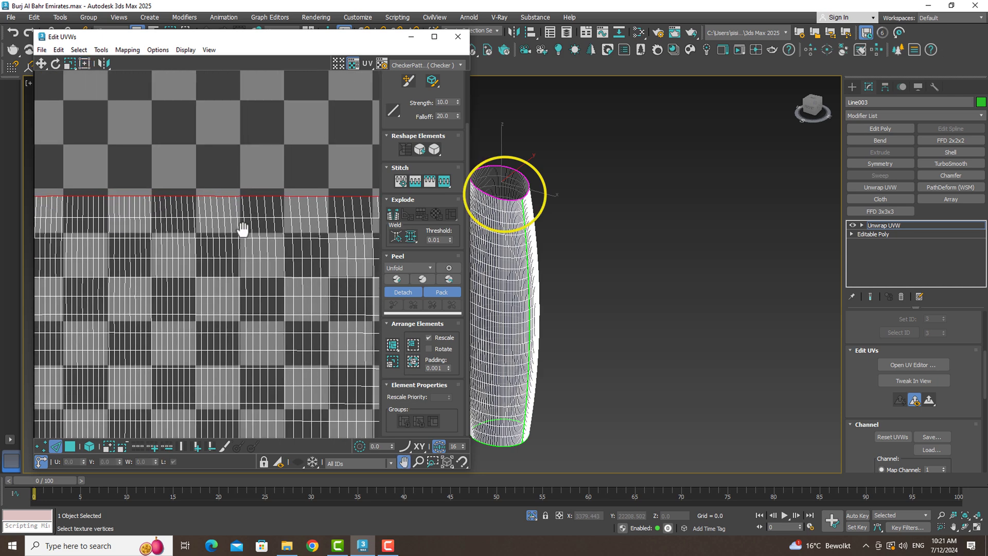
scroll(243, 230, "down", 1)
scroll(243, 230, "down", 1)
scroll(295, 172, "up", 1)
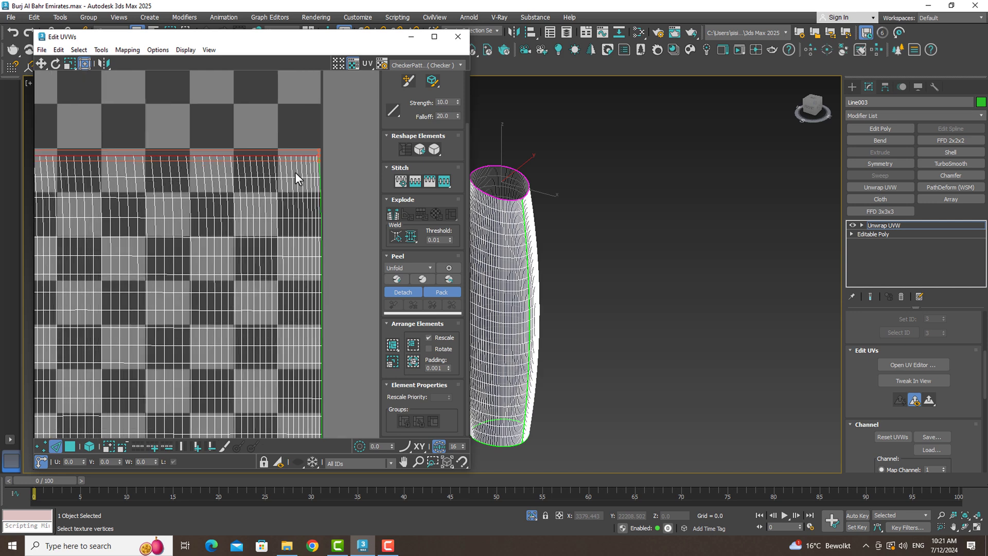
scroll(309, 156, "up", 3)
double_click(310, 156)
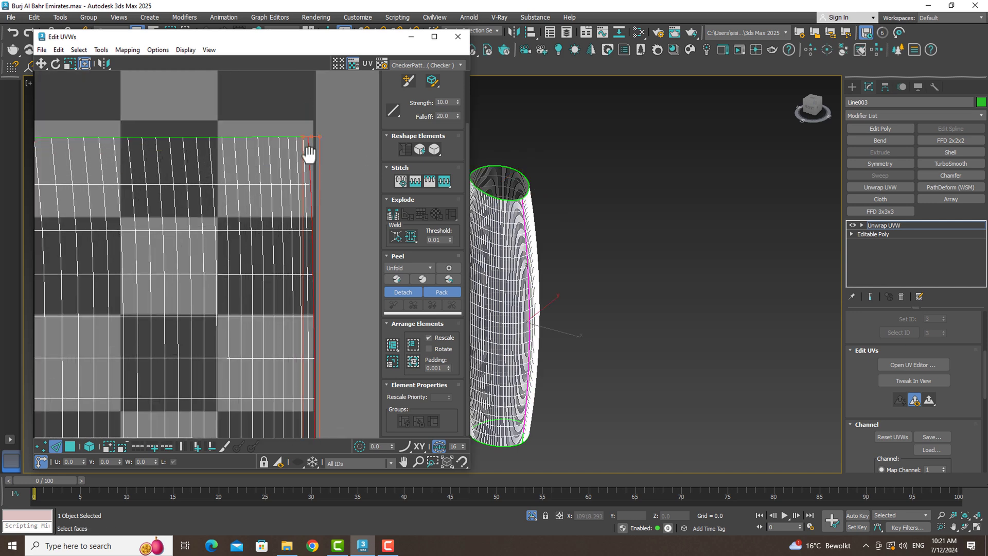
scroll(307, 153, "down", 3)
scroll(322, 161, "down", 1)
mouse_move(322, 161)
middle_mouse_down()
mouse_move(308, 153)
mouse_move(318, 159)
middle_mouse_up()
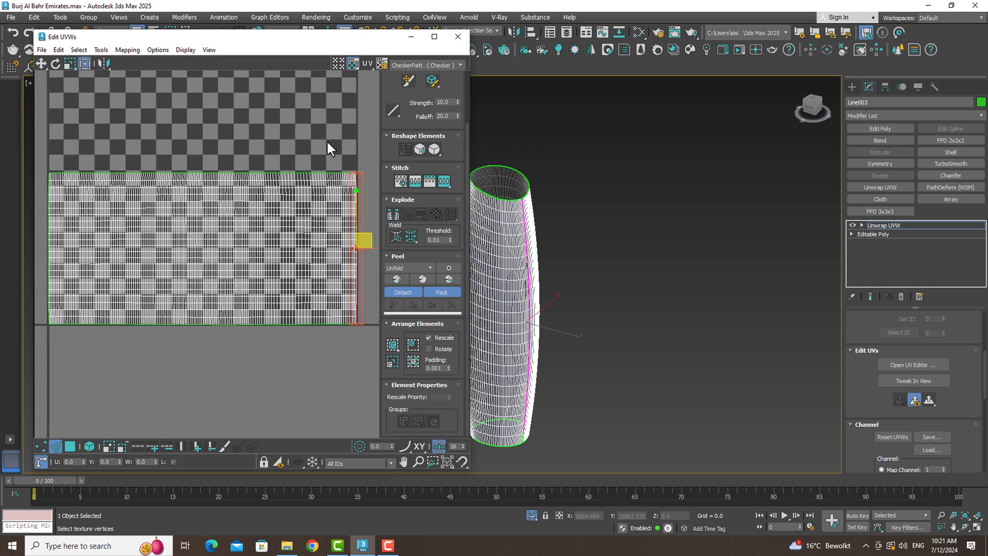
left_click(459, 37)
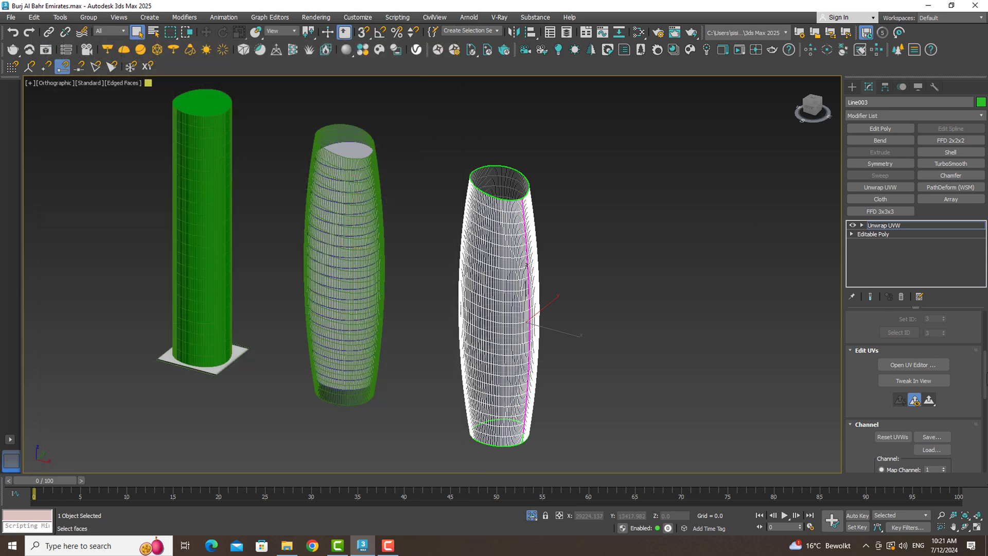
- Clone the unwrapped tower as a copy off to the right
scroll(916, 391, "up", 2)
scroll(916, 391, "up", 2)
left_click(913, 333)
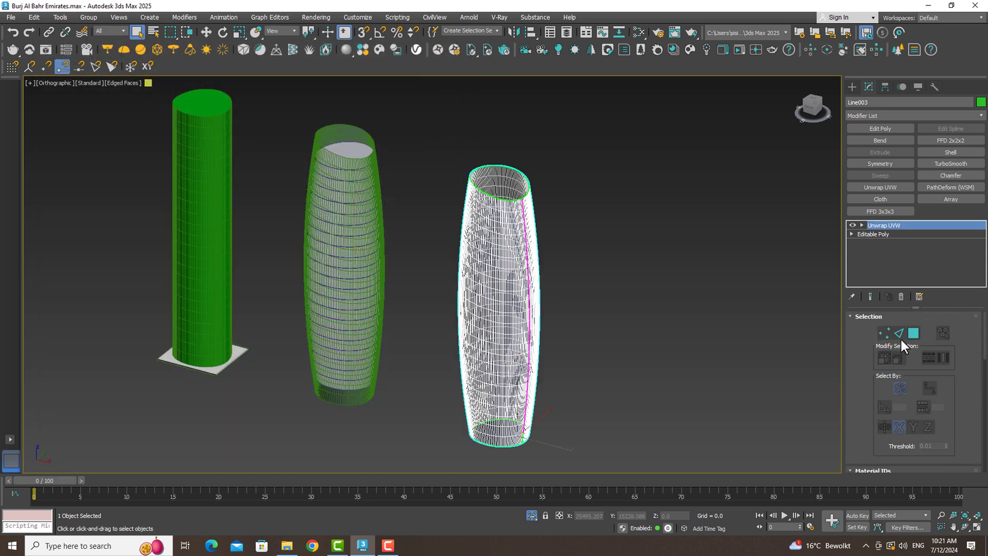
key("w")
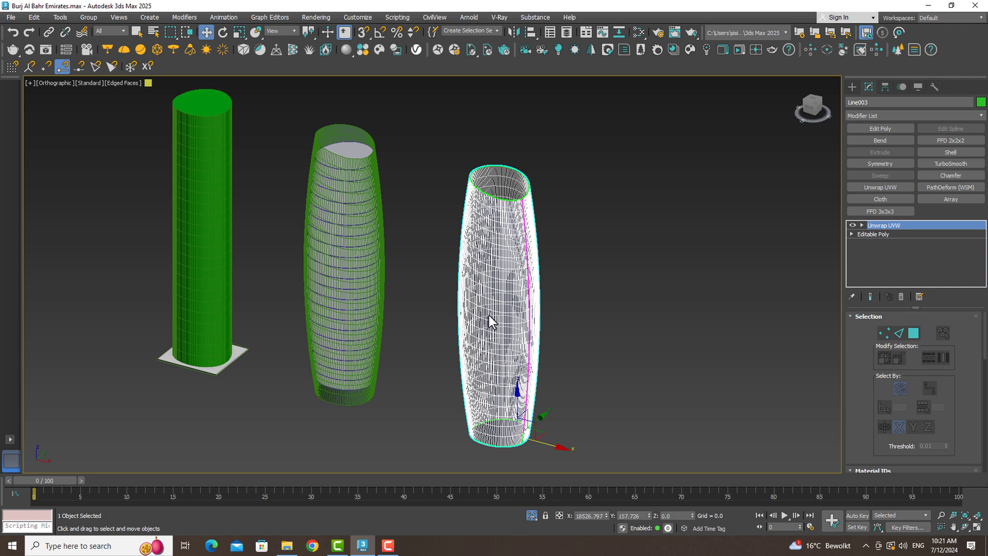
scroll(568, 437, "down", 3)
left_click_drag(568, 438, 638, 457, "shift")
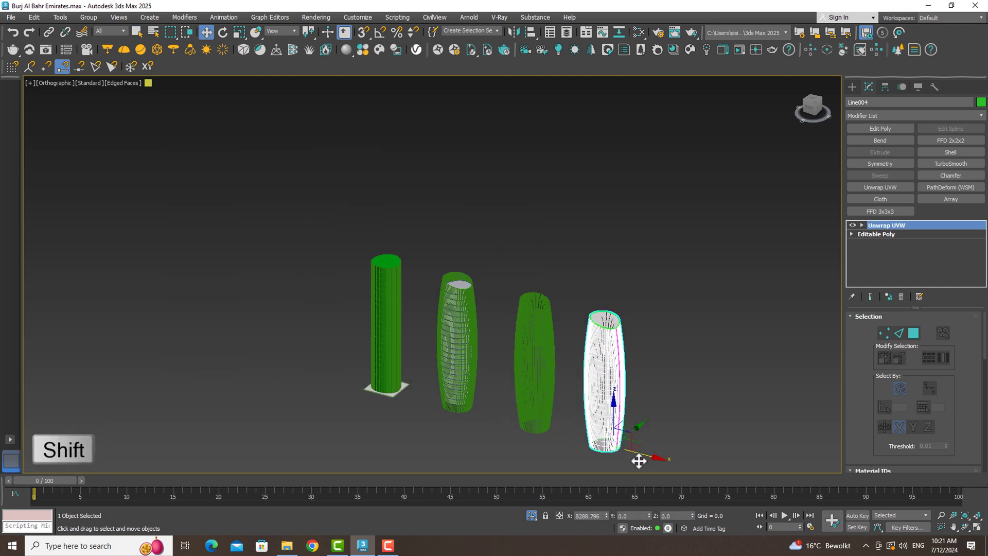
left_click(495, 316)
scroll(474, 304, "up", 3)
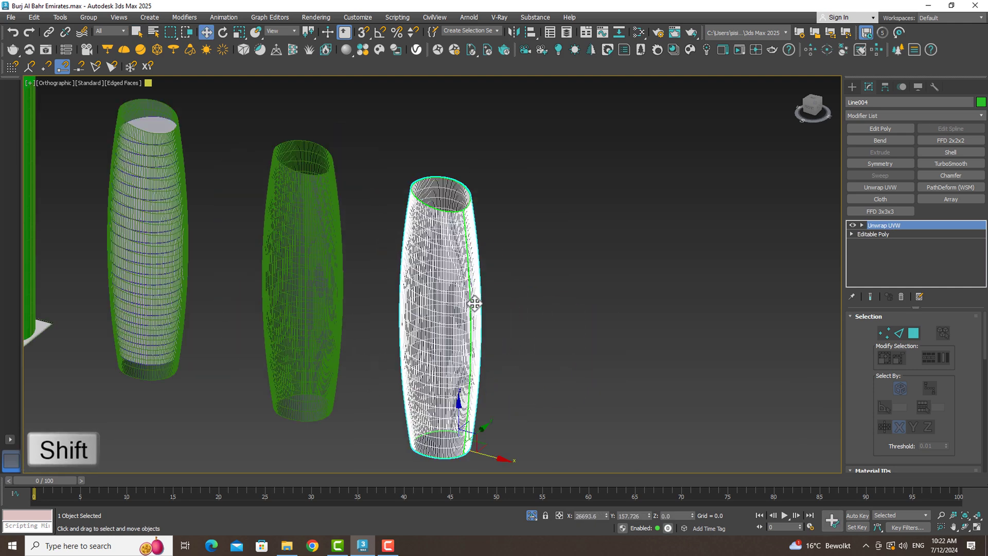
scroll(474, 304, "up", 2)
key("3")
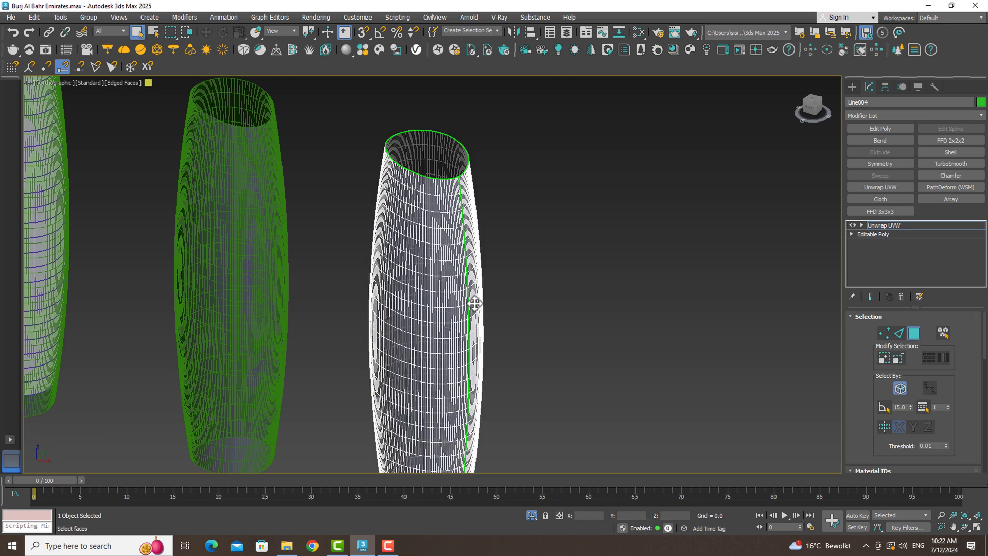
- Add the Channel Info utility and open Map Channel Info for the clone
left_click(935, 86)
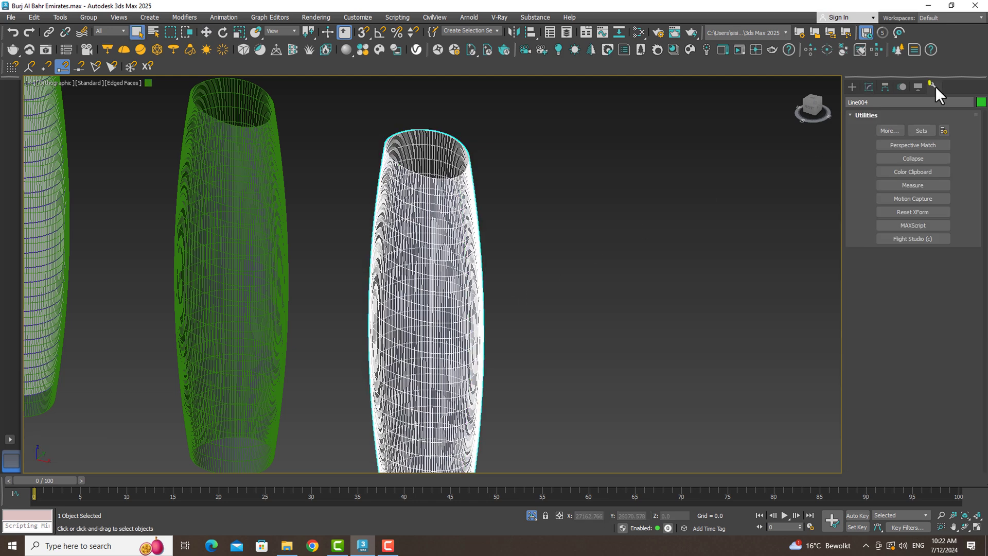
left_click(894, 131)
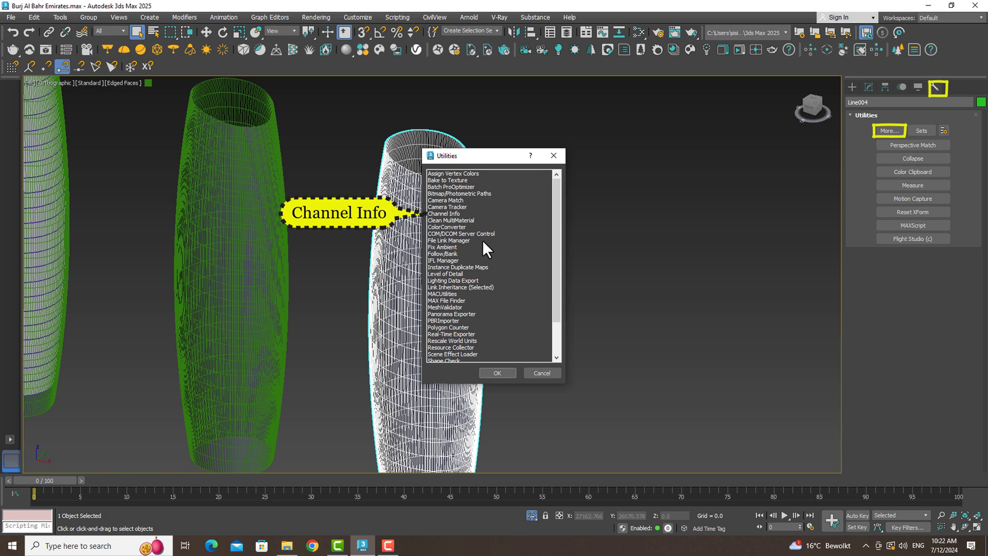
left_click(455, 212)
left_click(489, 372)
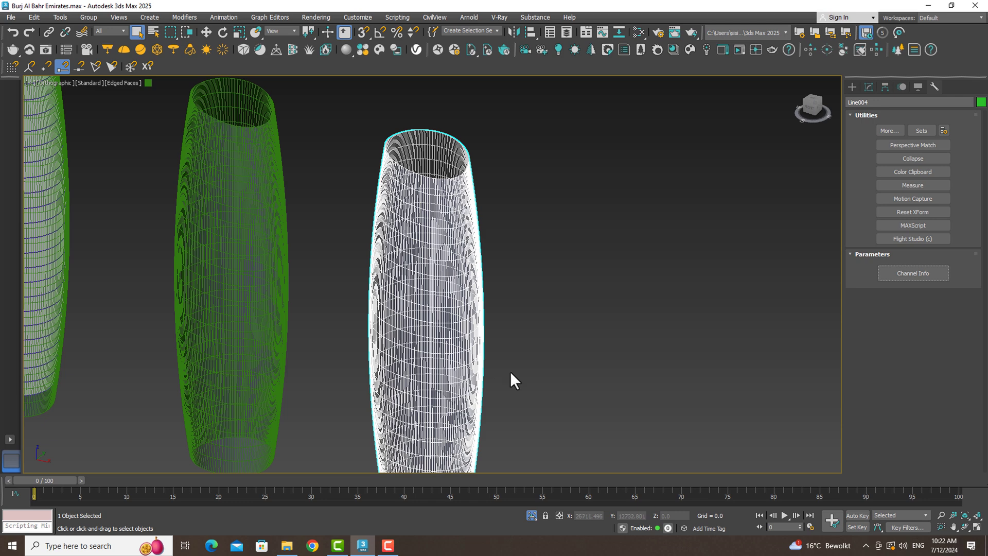
left_click(913, 272)
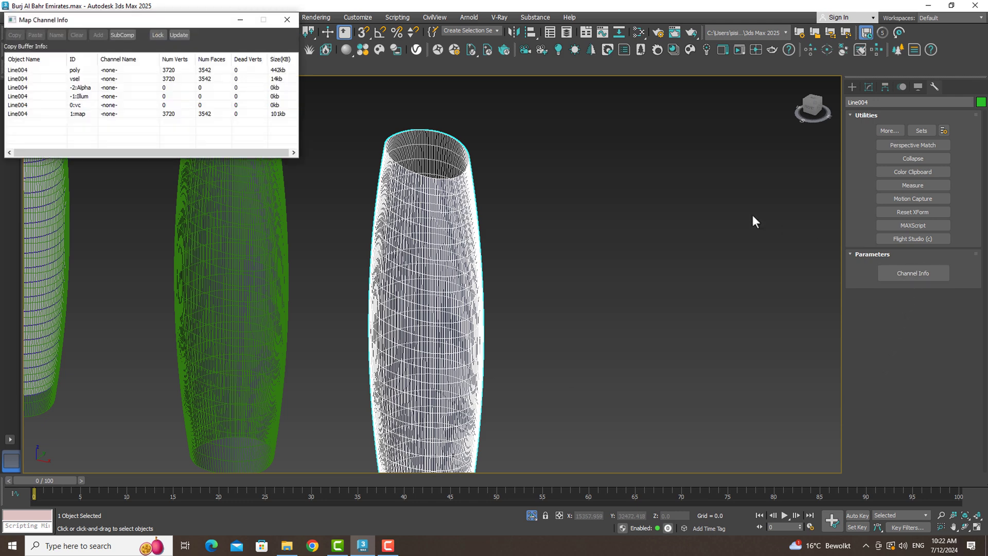
left_click_drag(189, 19, 728, 76)
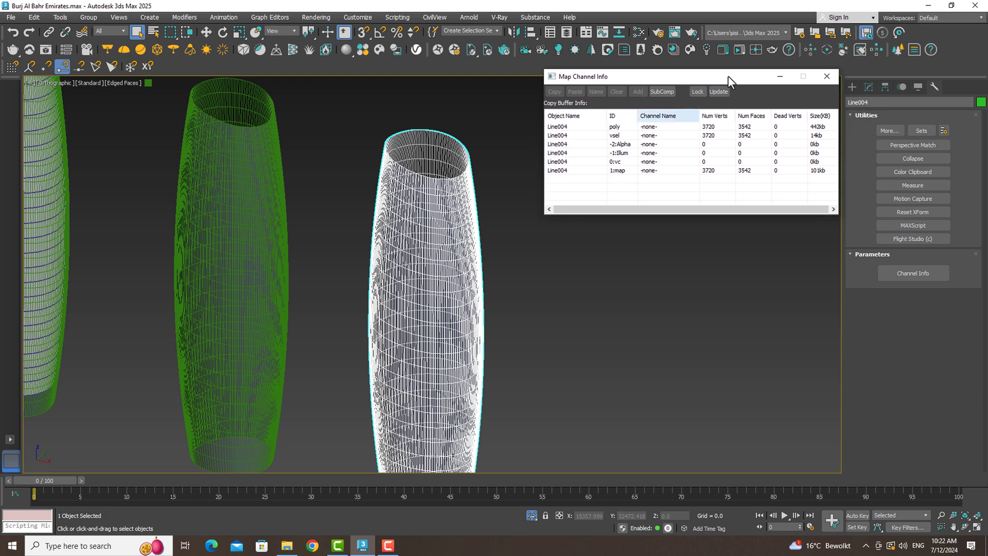
- Copy map channel 1 into the clone's poly channel, name it 01, and close the window
right_click(617, 172)
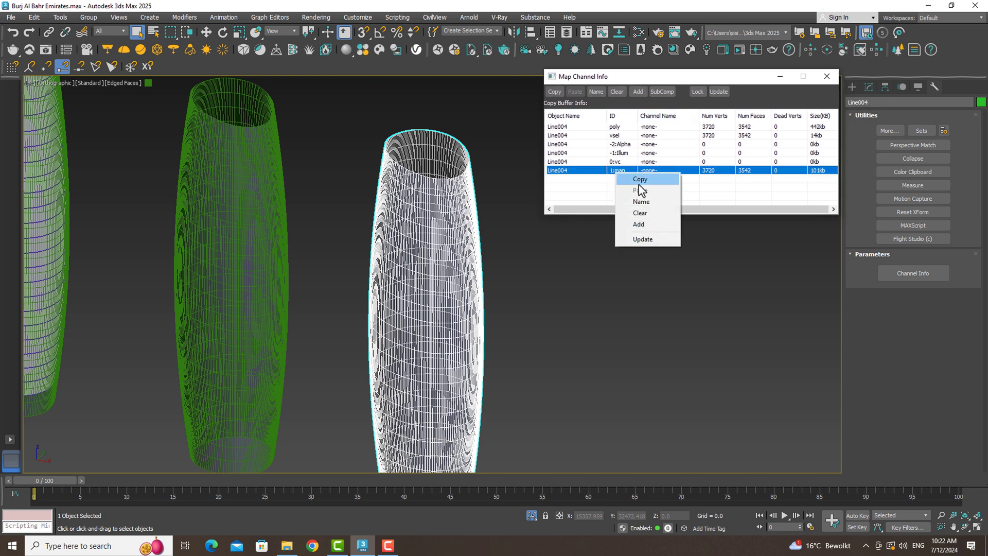
left_click(638, 185)
left_click(617, 128)
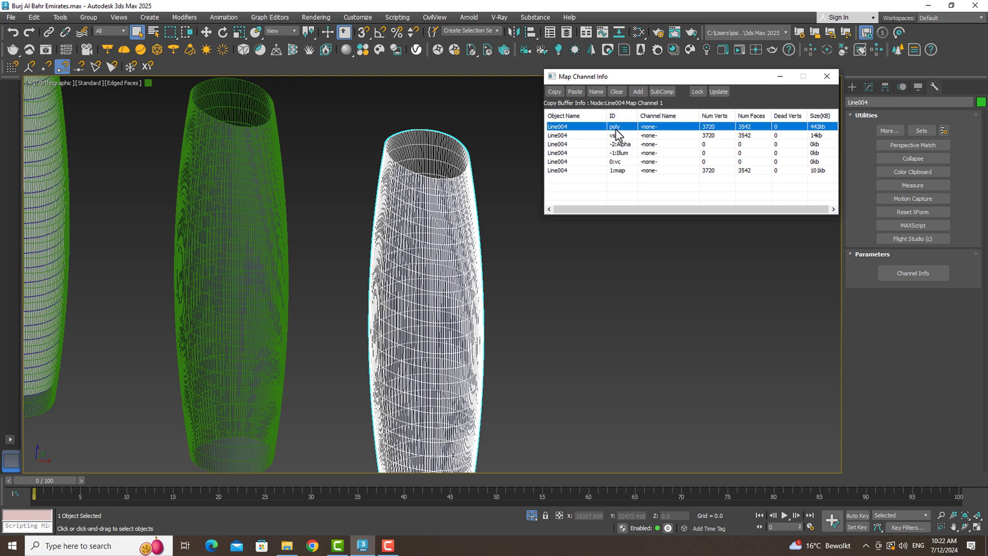
right_click(616, 130)
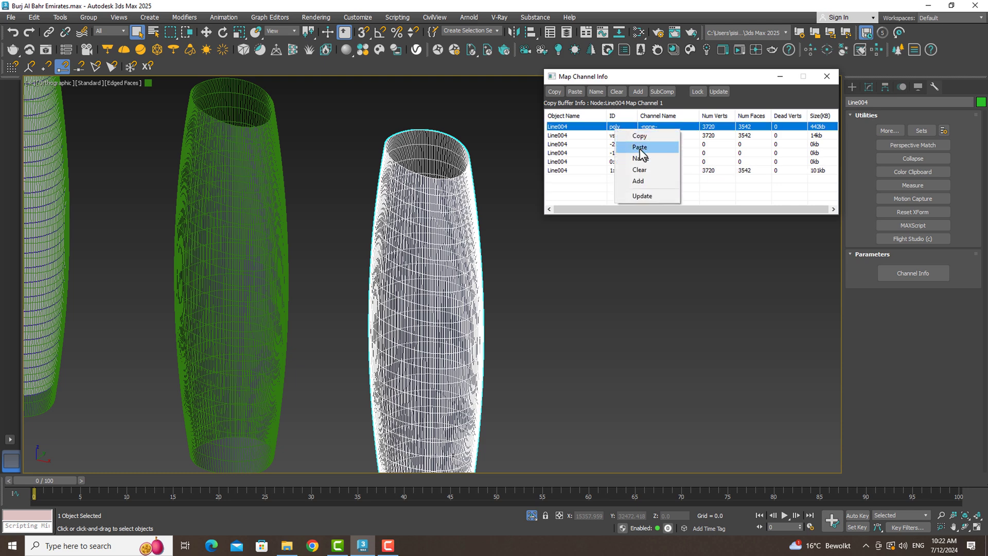
left_click(641, 158)
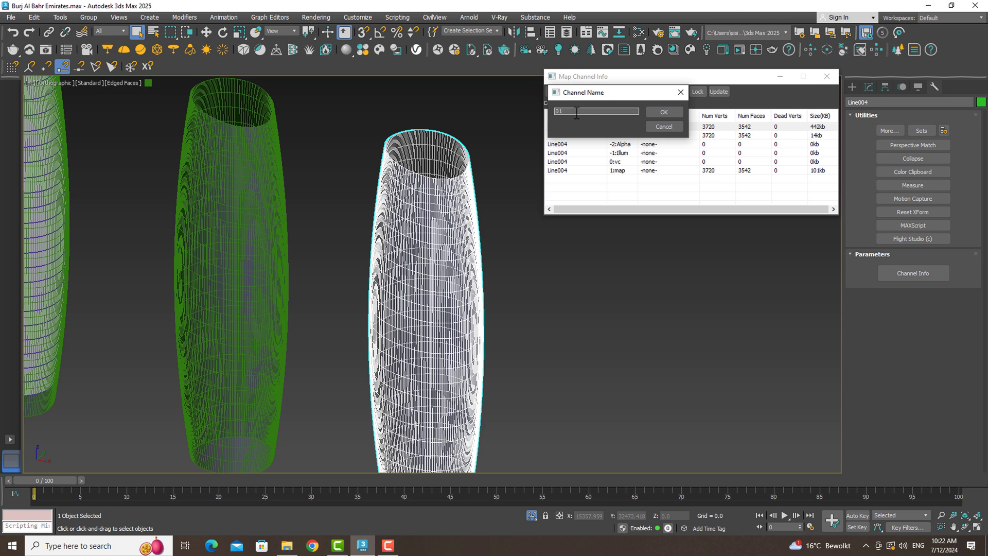
left_click(664, 112)
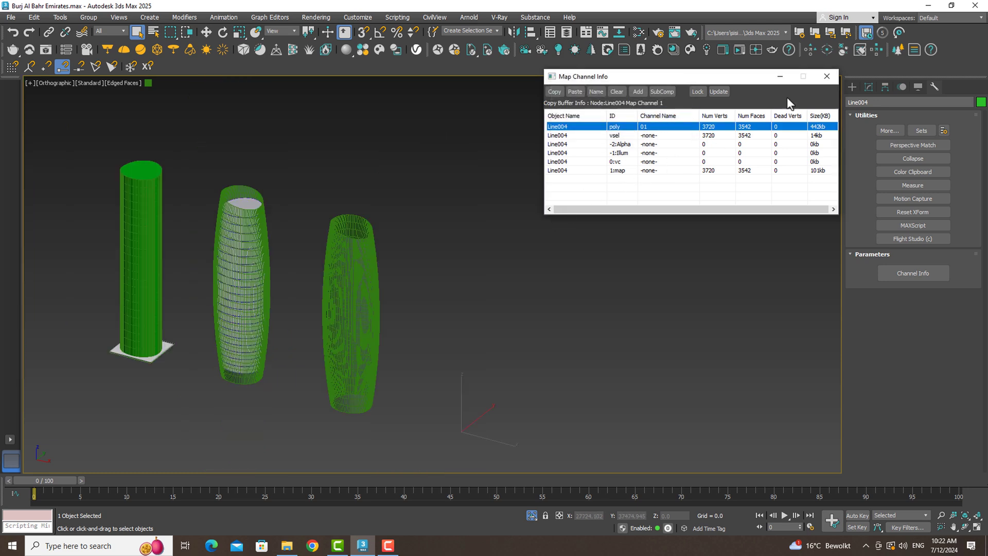
left_click(827, 77)
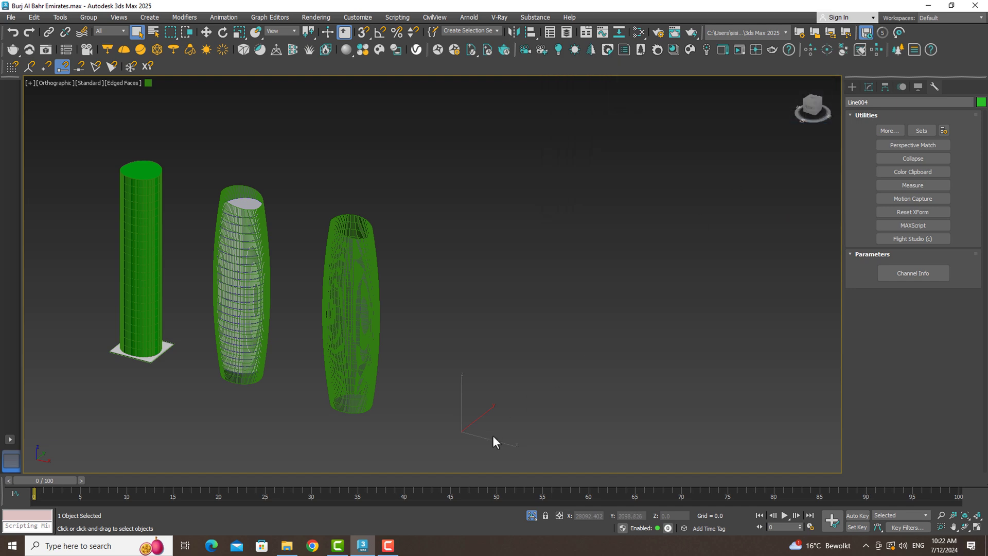
- Scale the tiny flattened Line004 clone up into a large white mesh panel
key("r")
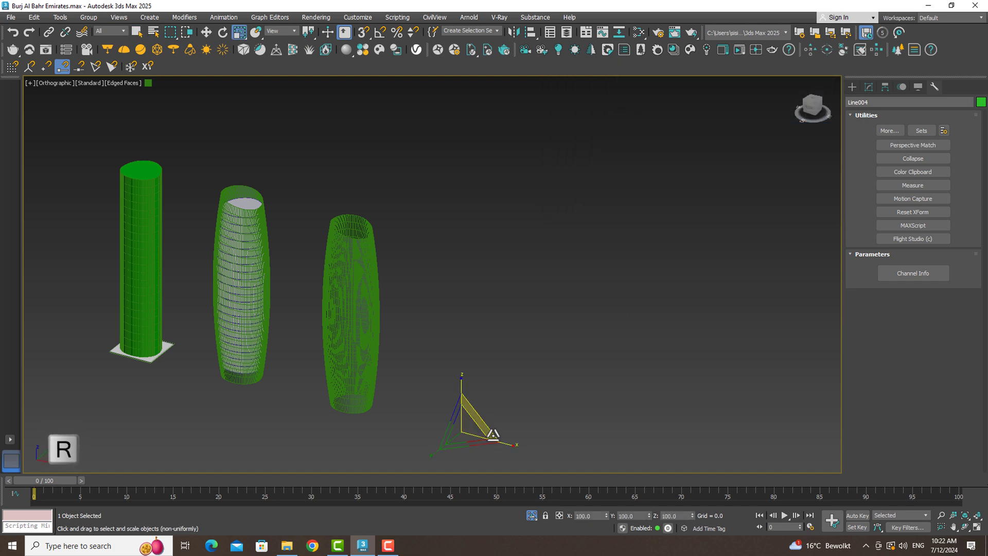
left_click_drag(495, 249, 496, 223)
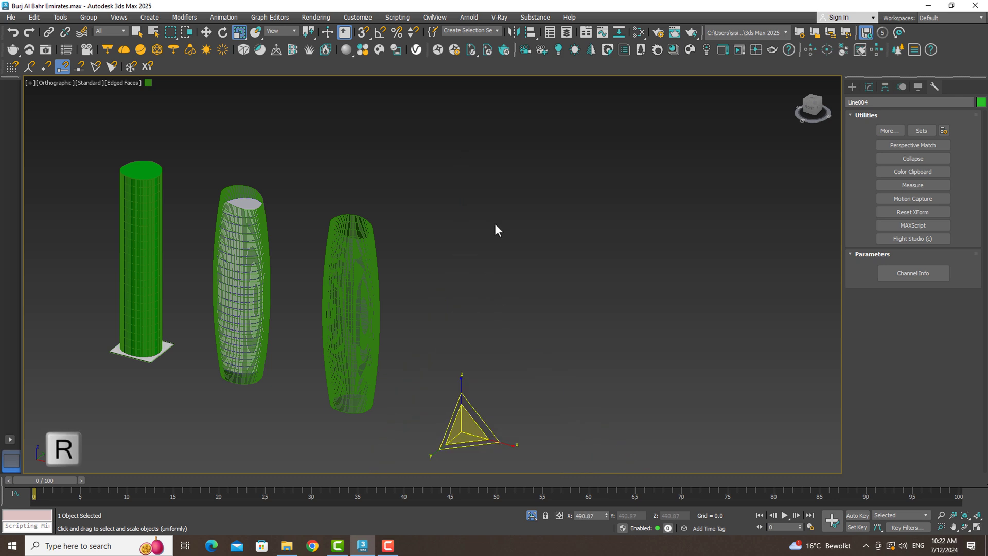
middle_click_drag(495, 224, 483, 242)
left_click_drag(436, 322, 474, 181)
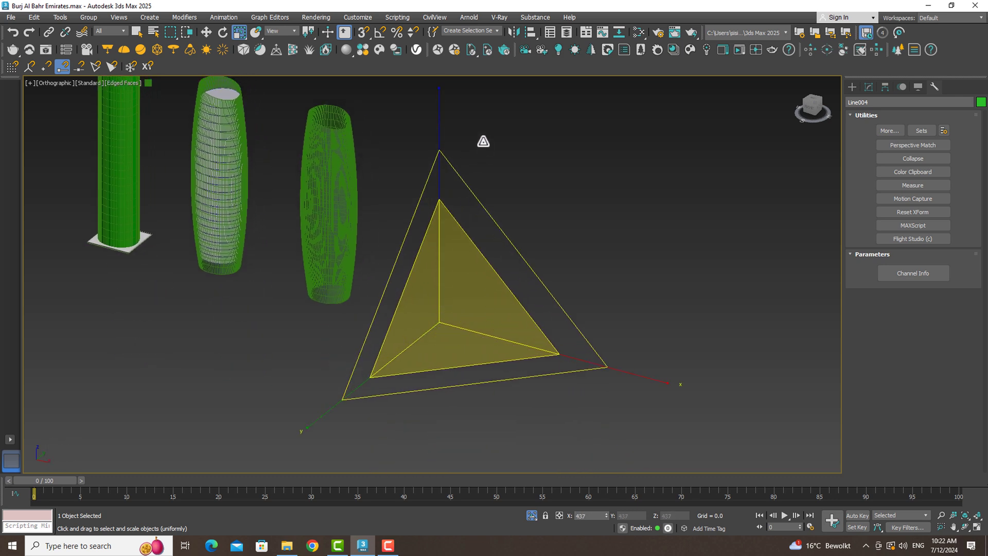
left_click_drag(440, 325, 498, 109)
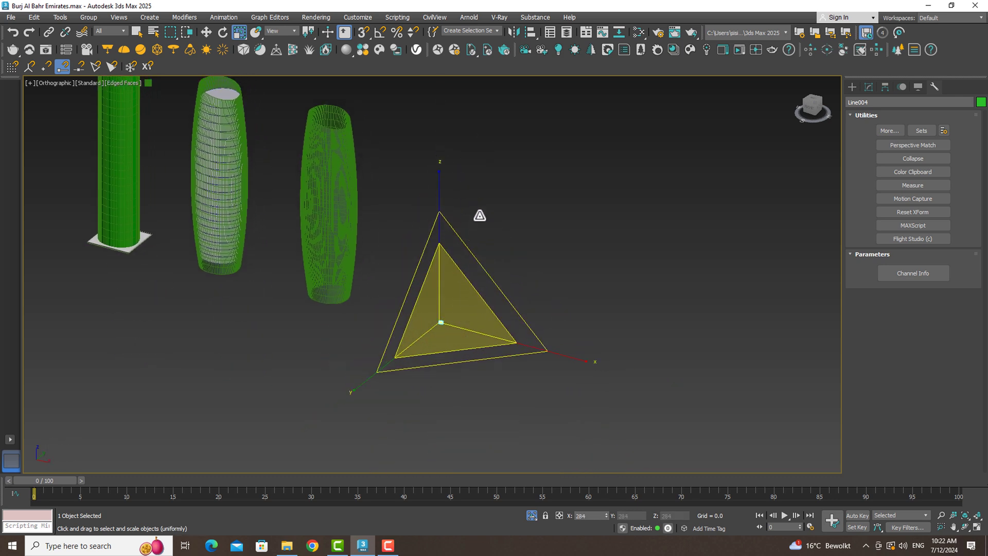
left_click_drag(439, 319, 527, 107)
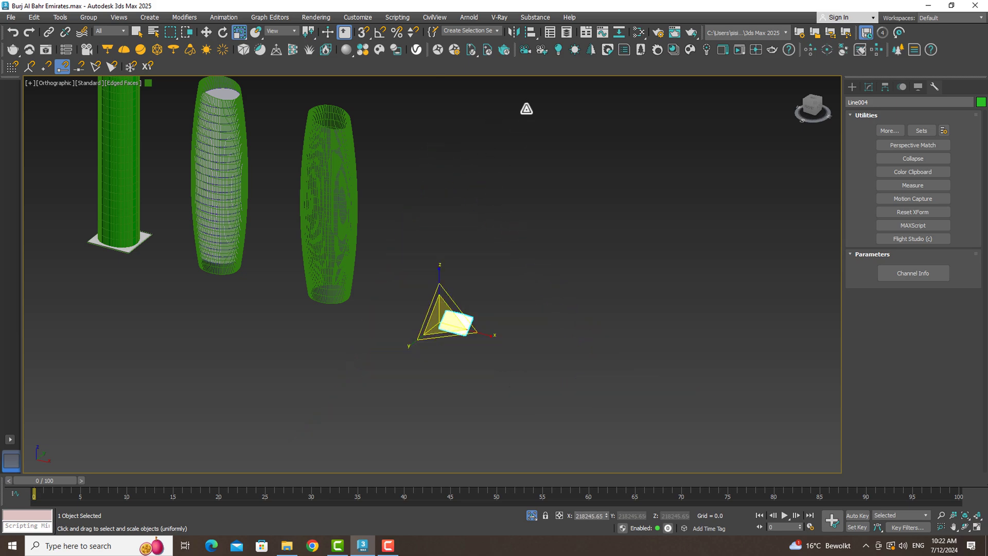
mouse_move(454, 324)
left_mouse_down()
mouse_move(506, 164)
mouse_move(517, 171)
left_mouse_up()
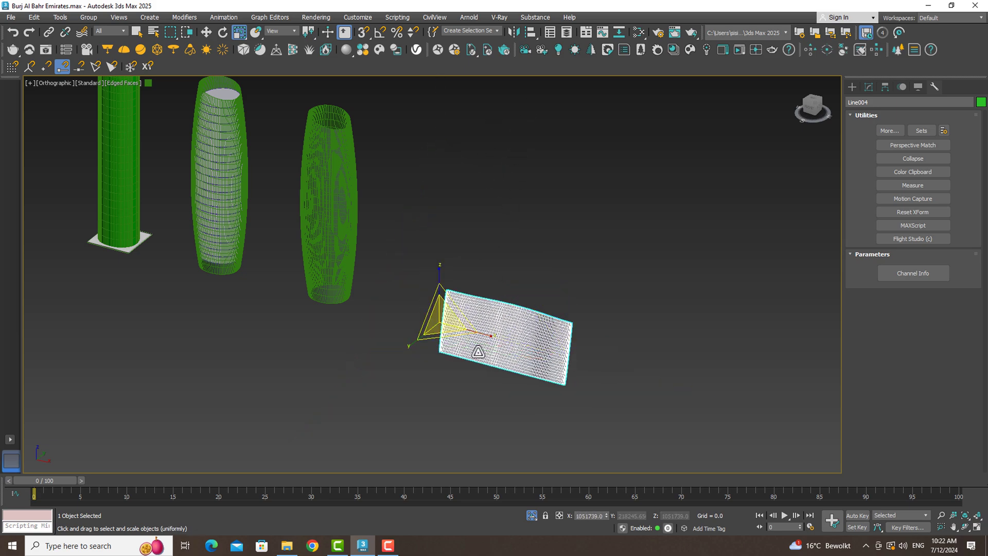
left_click_drag(478, 352, 518, 283)
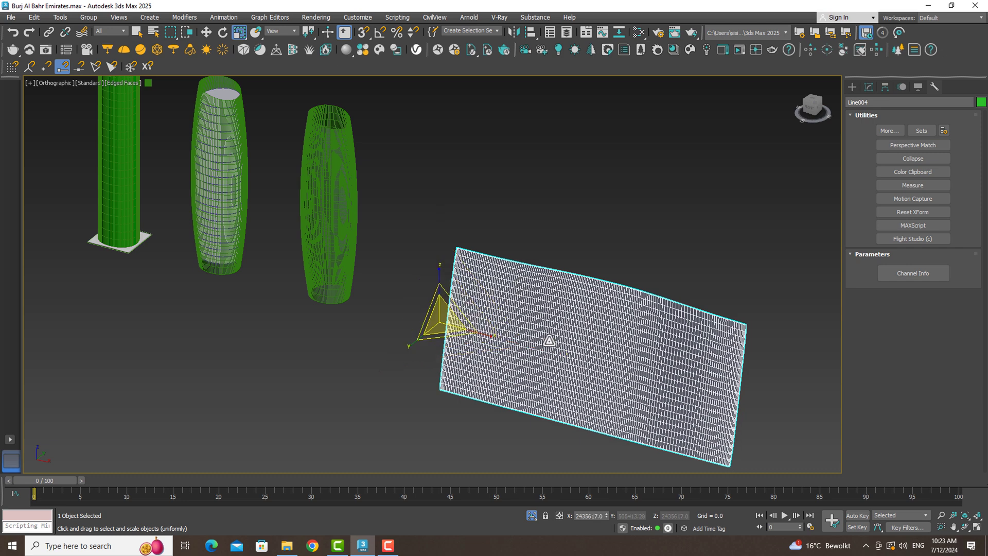
- In Front view, move the mesh panel up and left beside the towers
key("f")
scroll(515, 342, "down", 2)
scroll(501, 342, "down", 3)
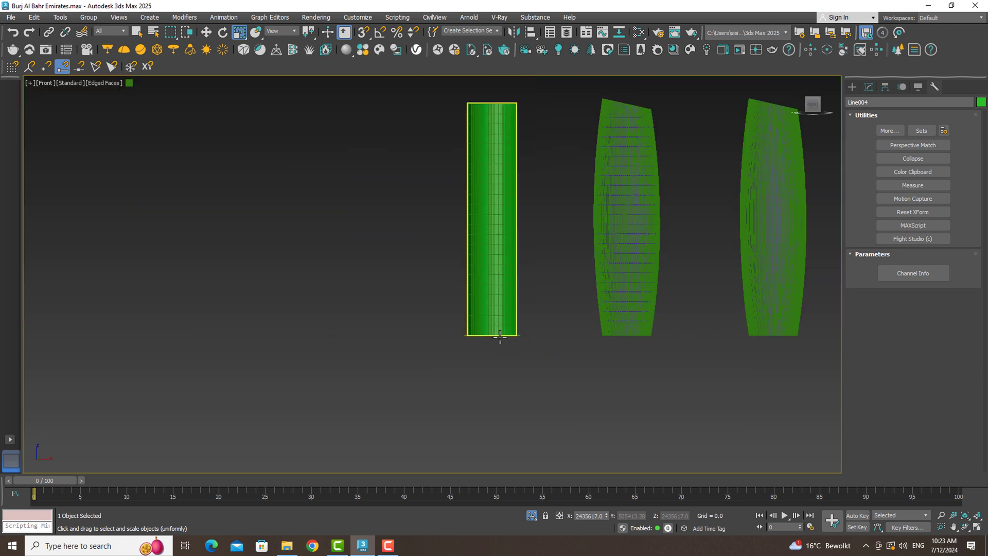
scroll(499, 337, "down", 2)
scroll(504, 327, "up", 1)
scroll(505, 320, "up", 2)
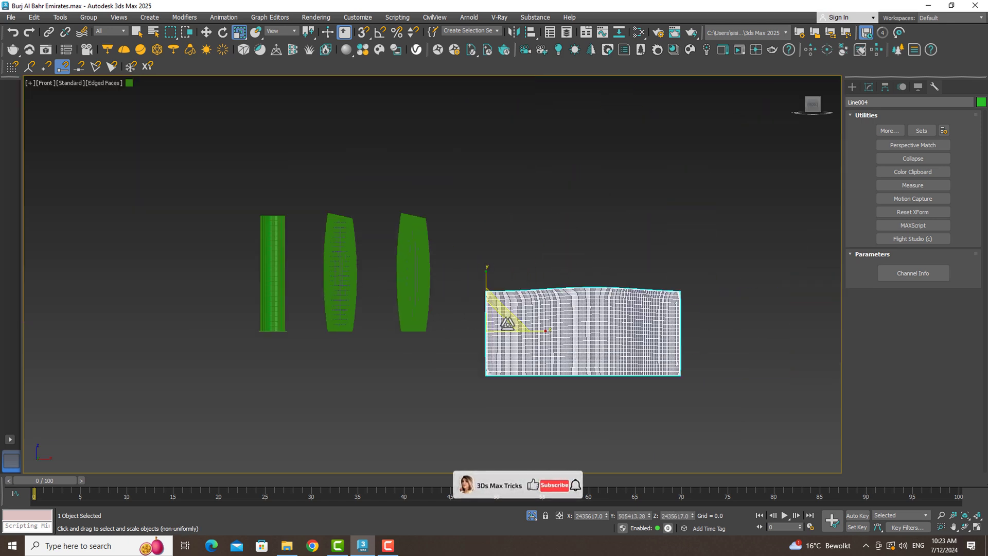
scroll(508, 324, "up", 4)
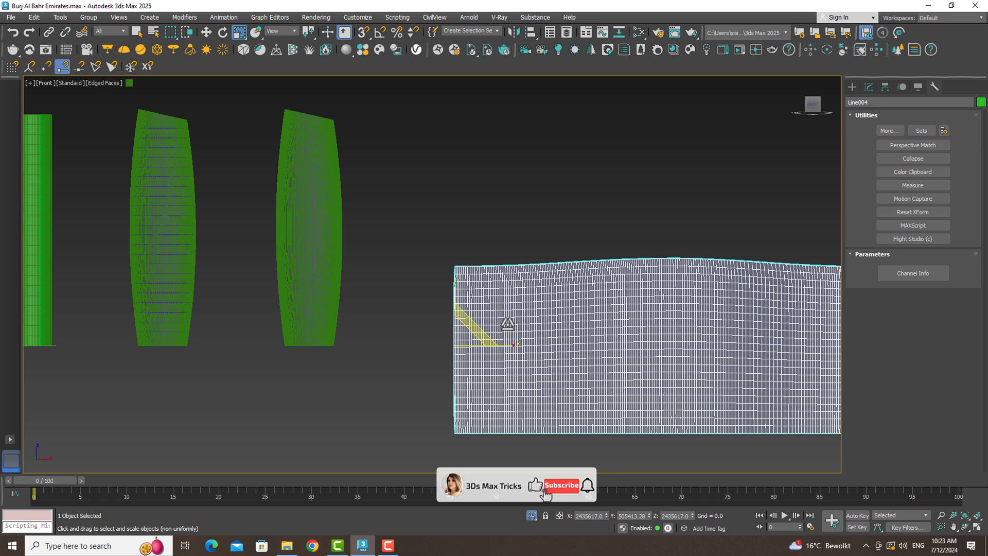
key("w")
left_click_drag(463, 309, 484, 194)
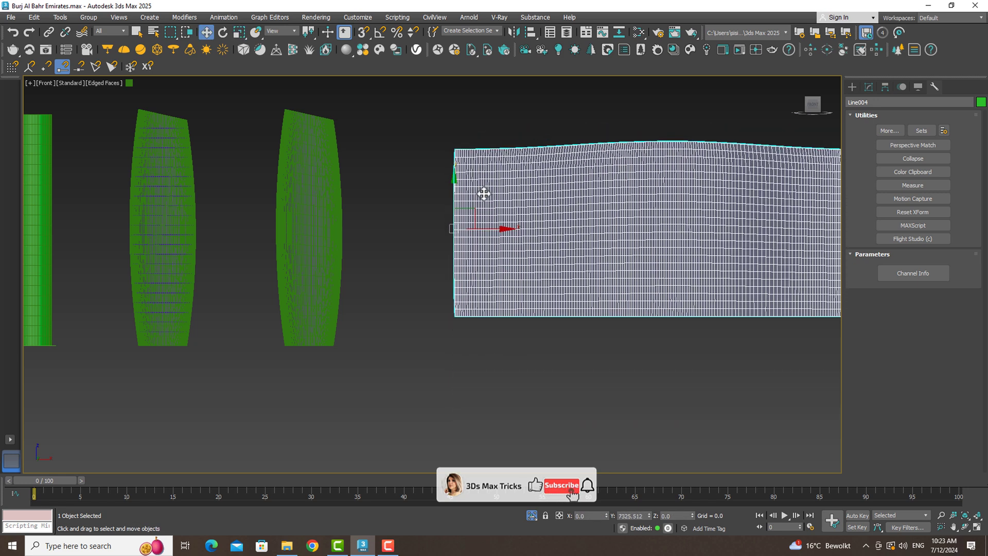
middle_click_drag(484, 193, 468, 203)
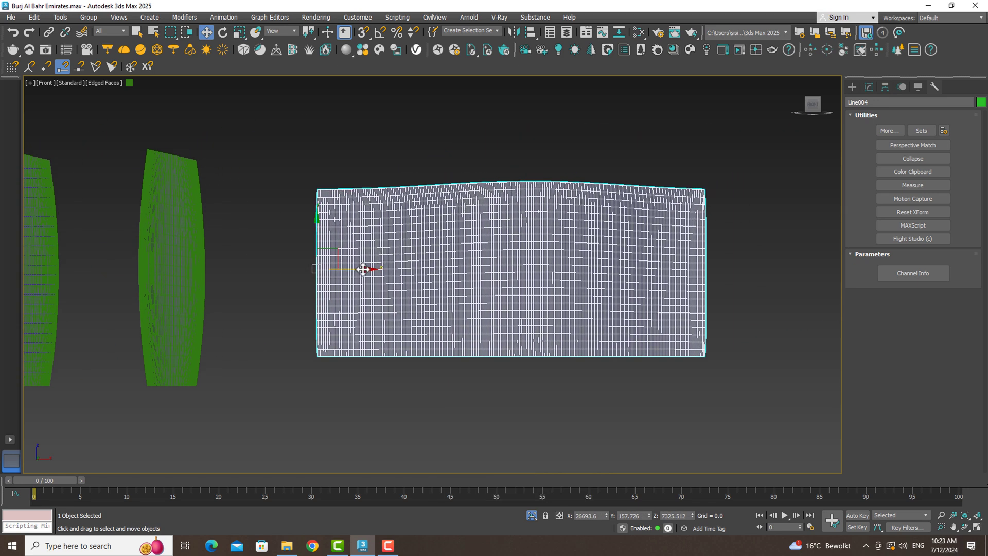
left_click_drag(363, 269, 279, 265)
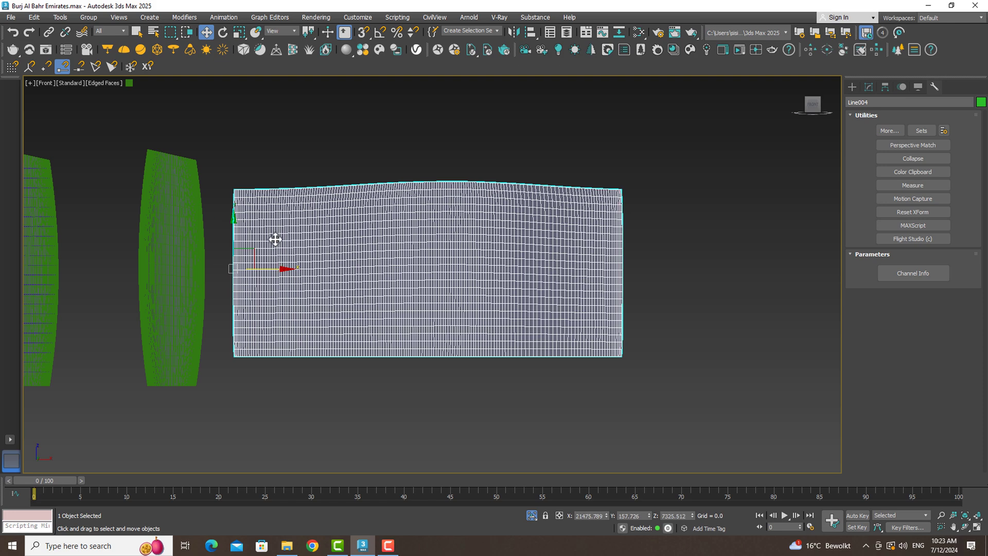
- Enlarge the panel uniformly and open the Scale Transform Type-In
left_click(240, 33)
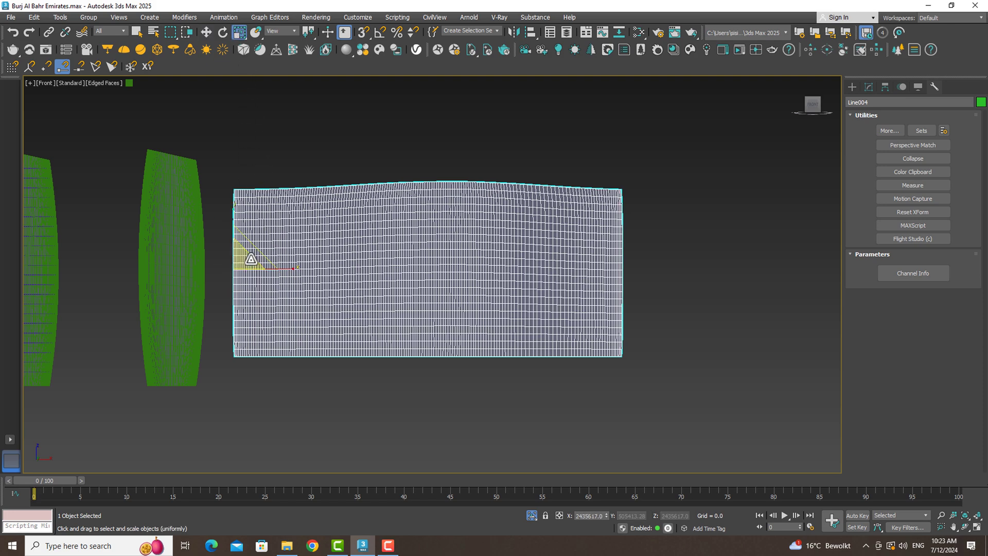
left_click_drag(251, 257, 253, 243)
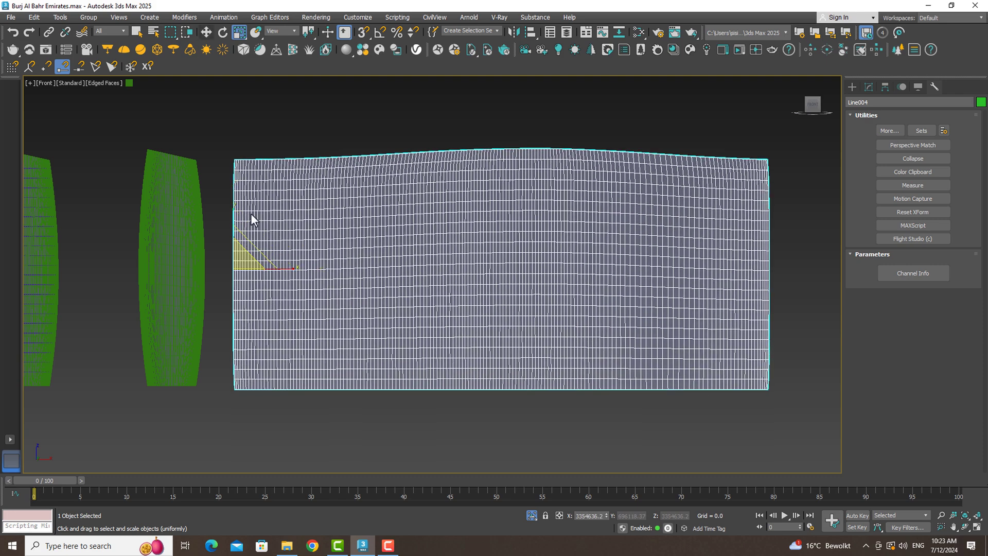
right_click(245, 33)
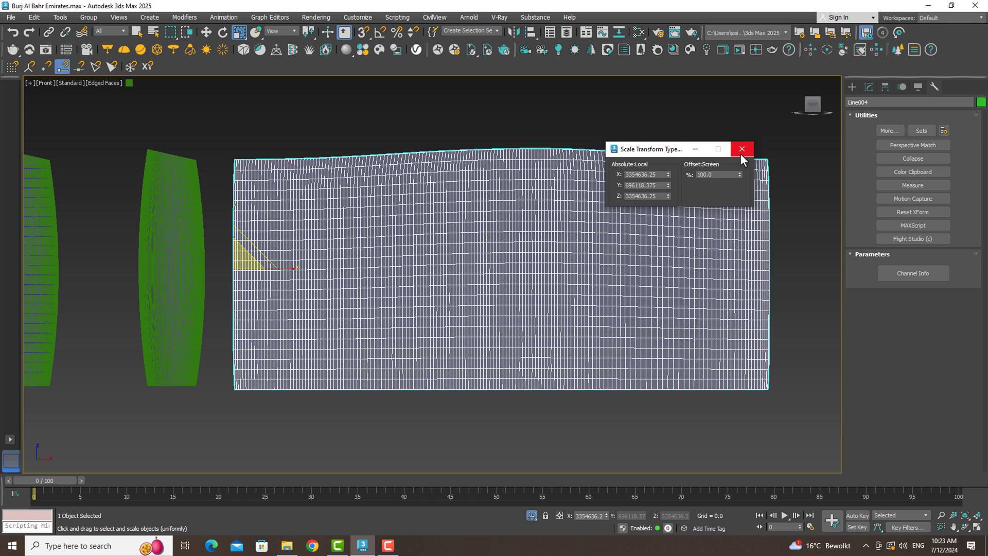
- Reset Line004's transform with Reset XForm so its scale reads 100%
left_click(741, 154)
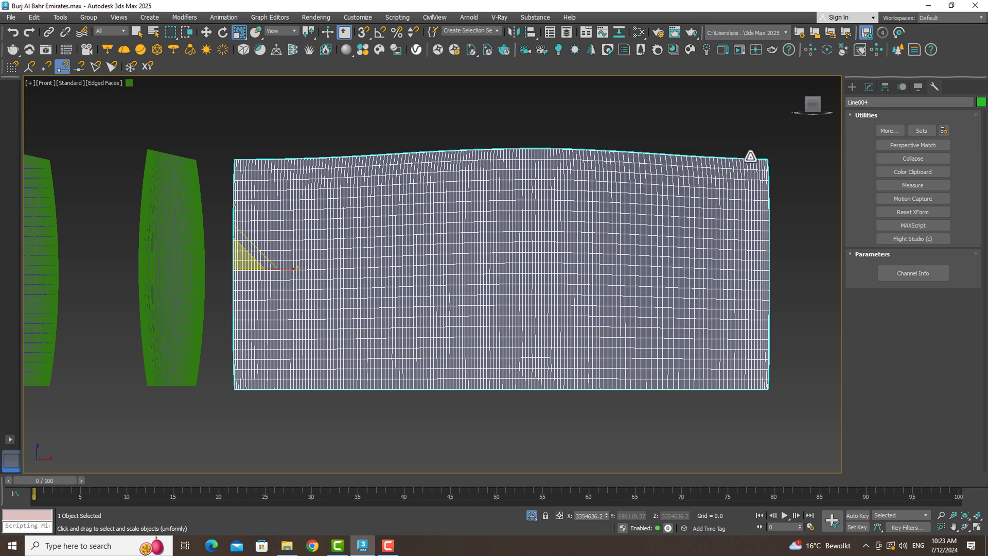
left_click(911, 213)
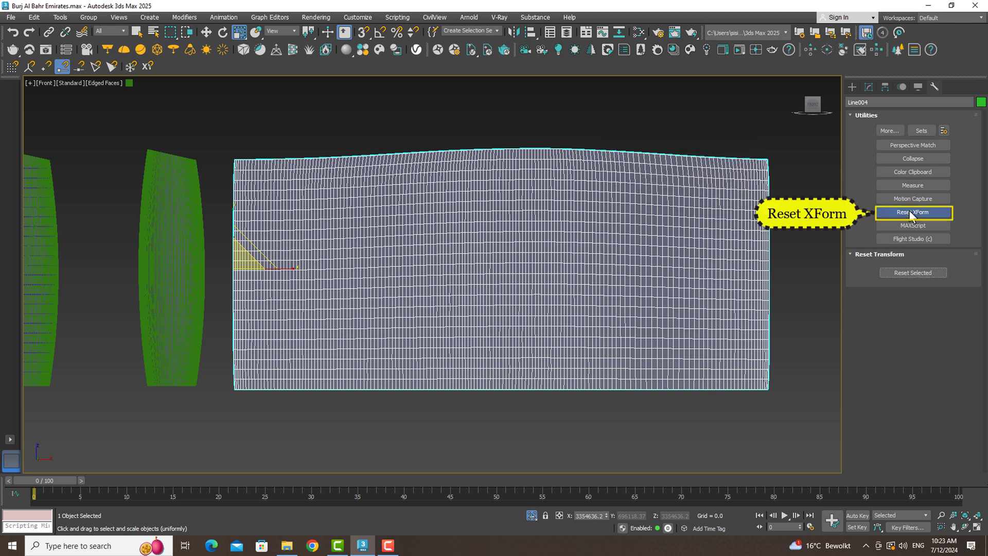
right_click(239, 35)
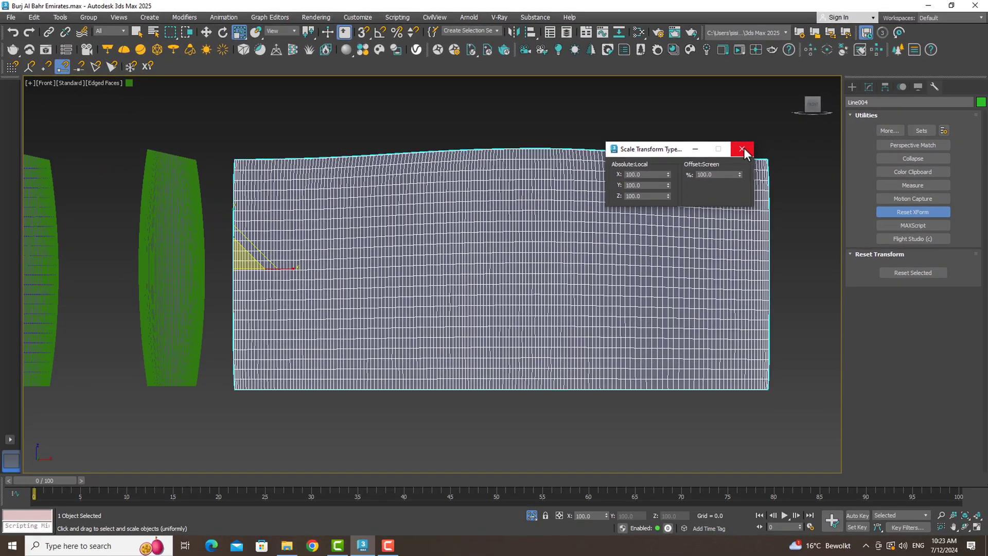
left_click(743, 148)
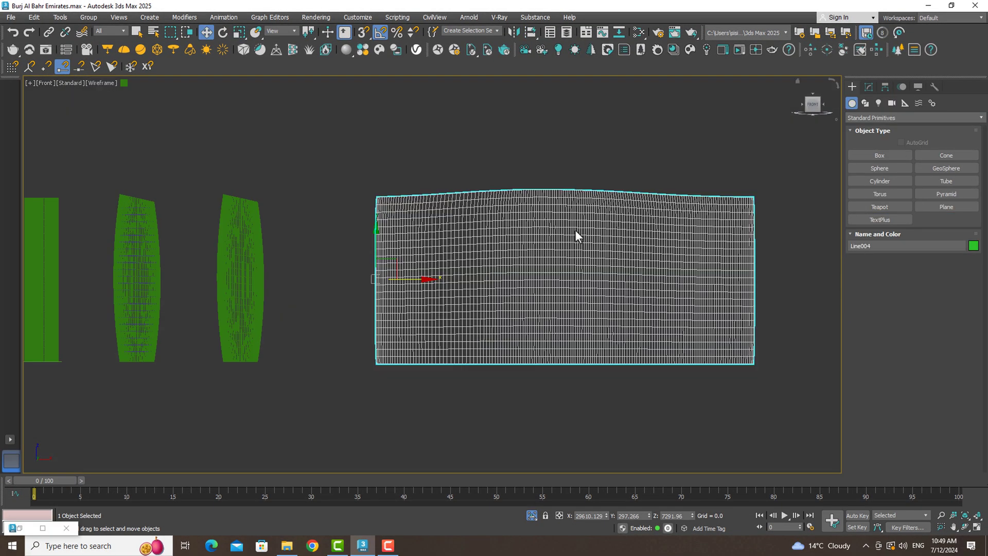
- Align Line004's pivot only to the target's minimum, placing it at the bottom-left corner
left_click(885, 86)
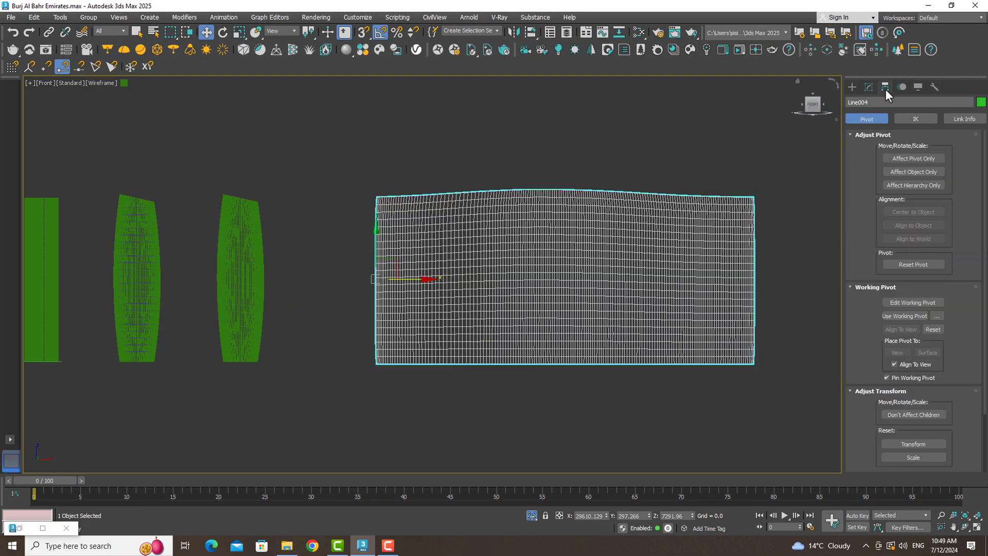
left_click(909, 159)
left_click(533, 35)
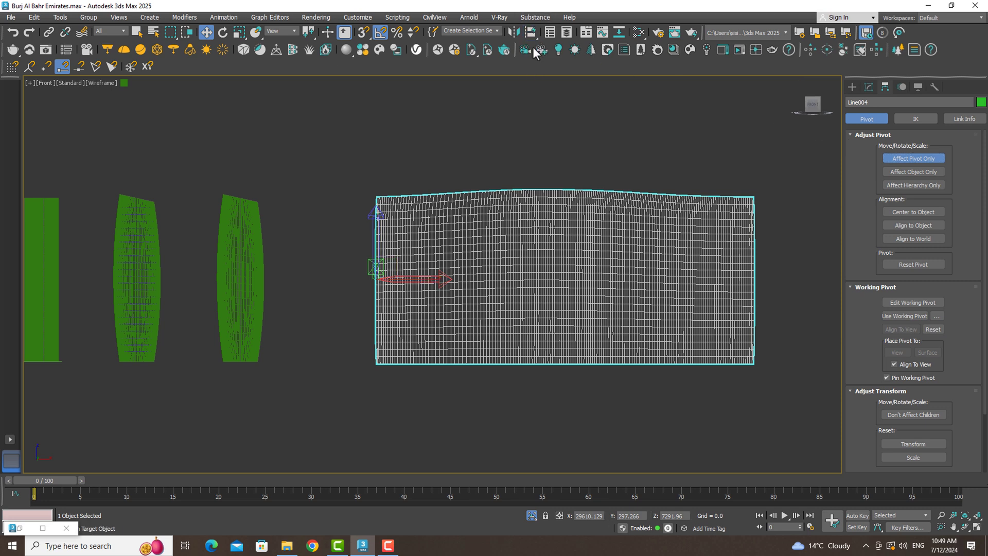
left_click(410, 205)
left_click(510, 230)
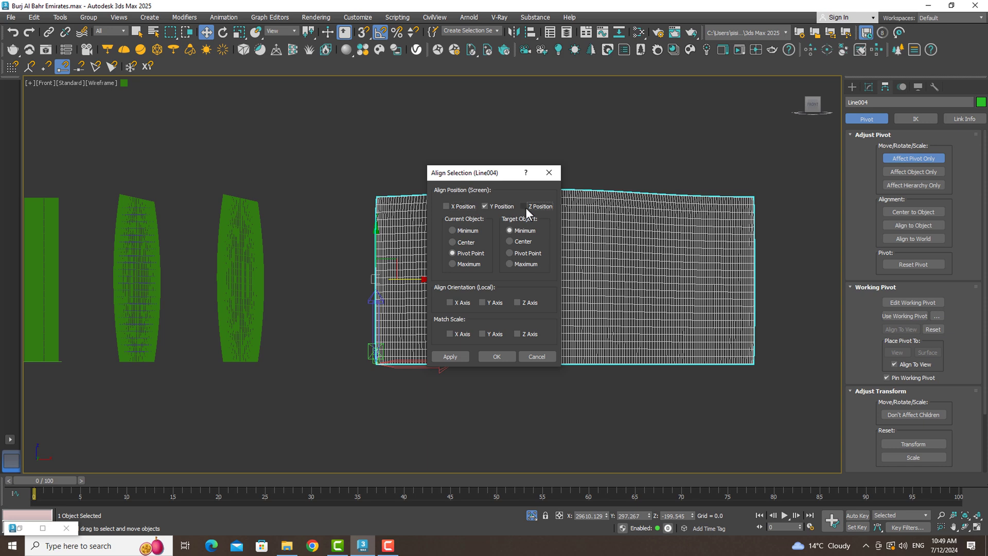
left_click(445, 356)
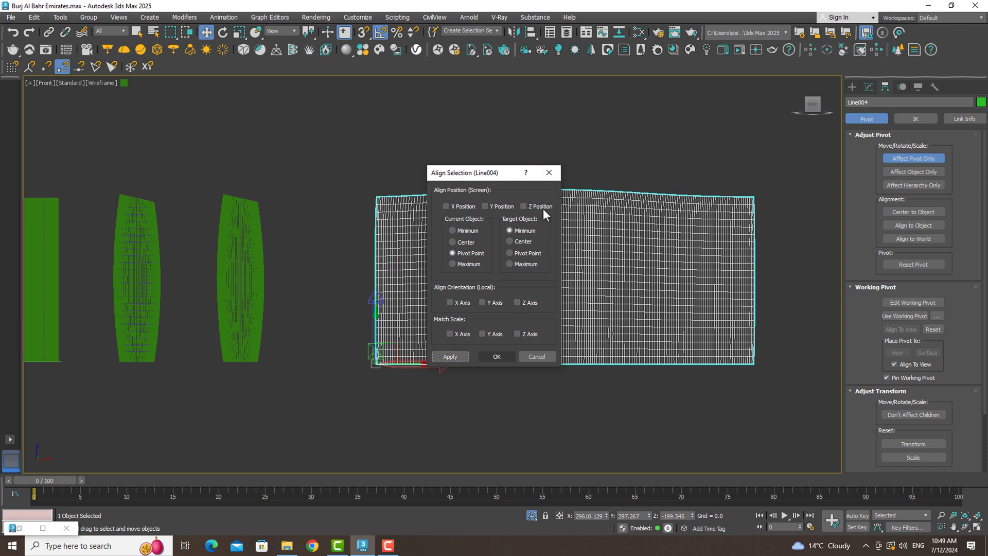
left_click(549, 173)
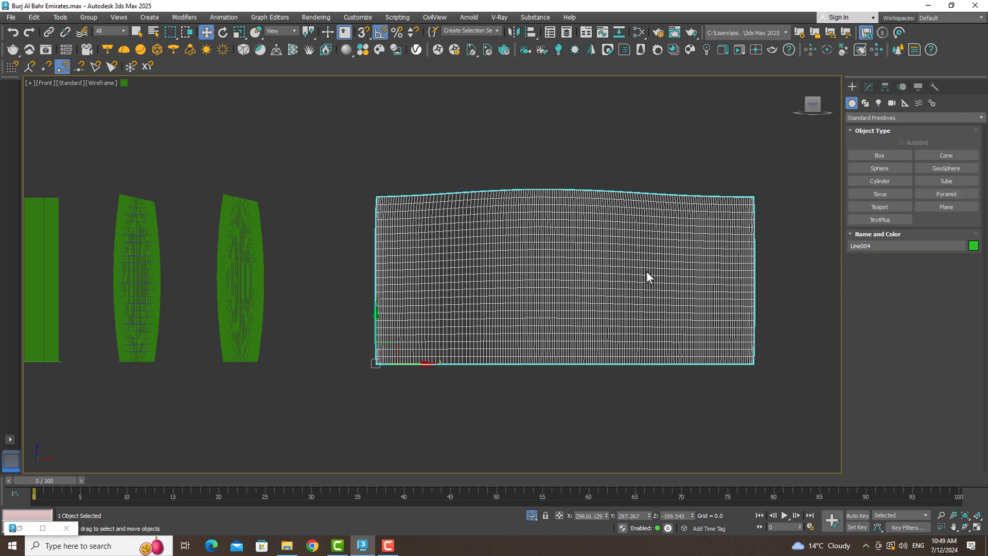
- Add a Morpher modifier to Line004 with Line003 picked as its first channel target
left_click(867, 88)
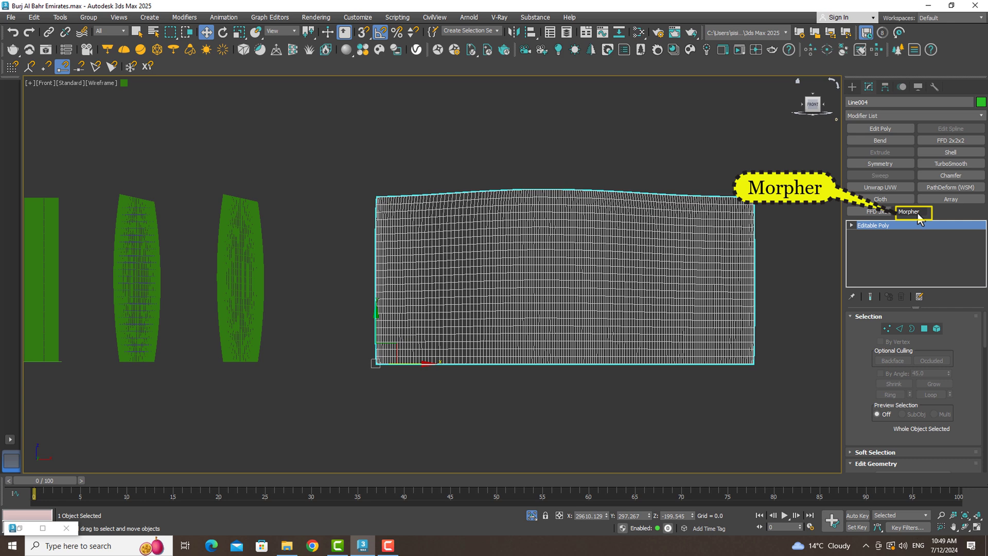
left_click(912, 211)
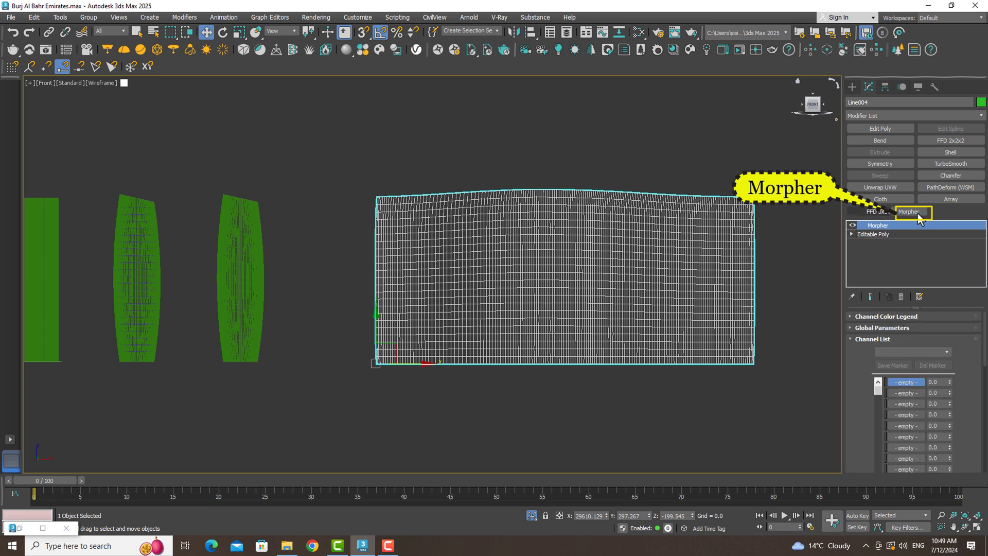
right_click(906, 383)
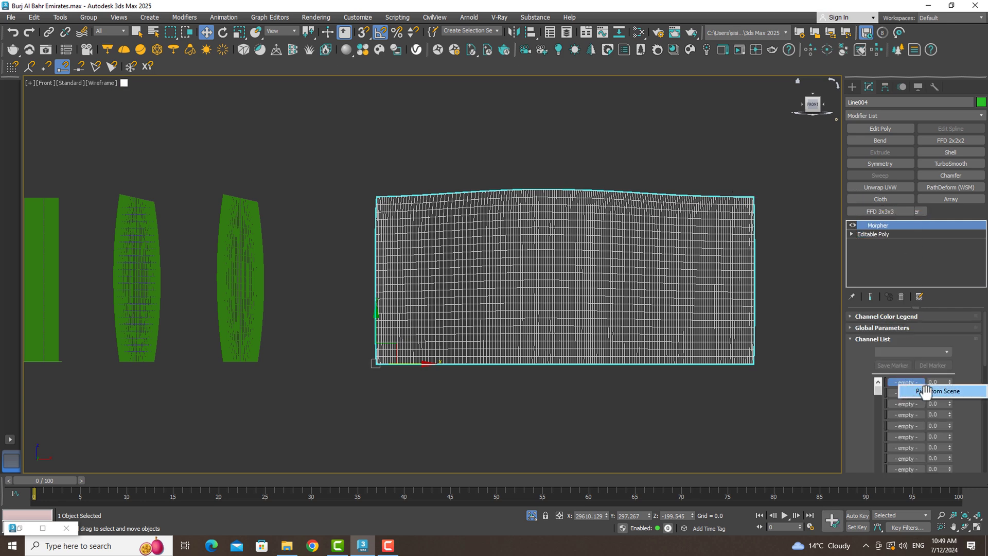
left_click(926, 392)
left_click(242, 296)
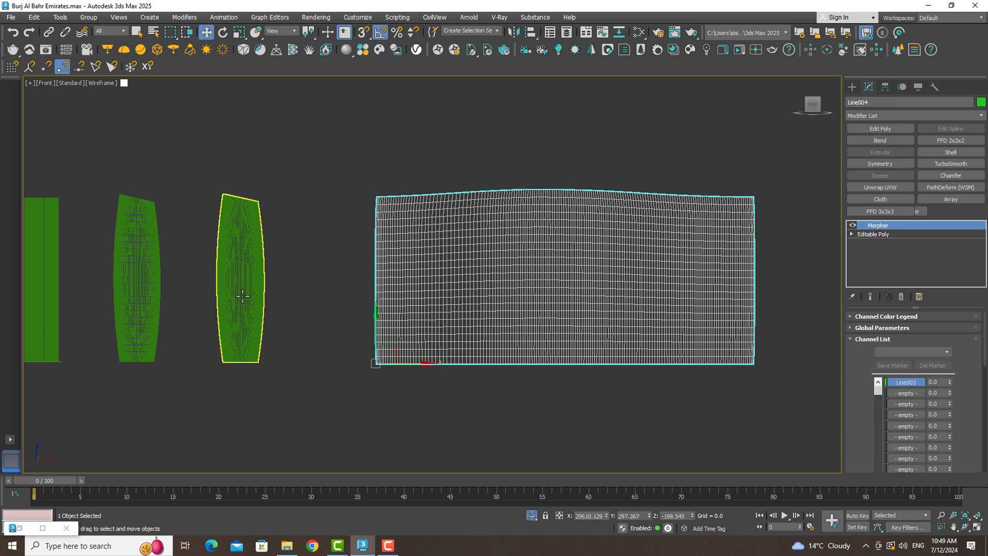
middle_click_drag(243, 297, 243, 296, "alt")
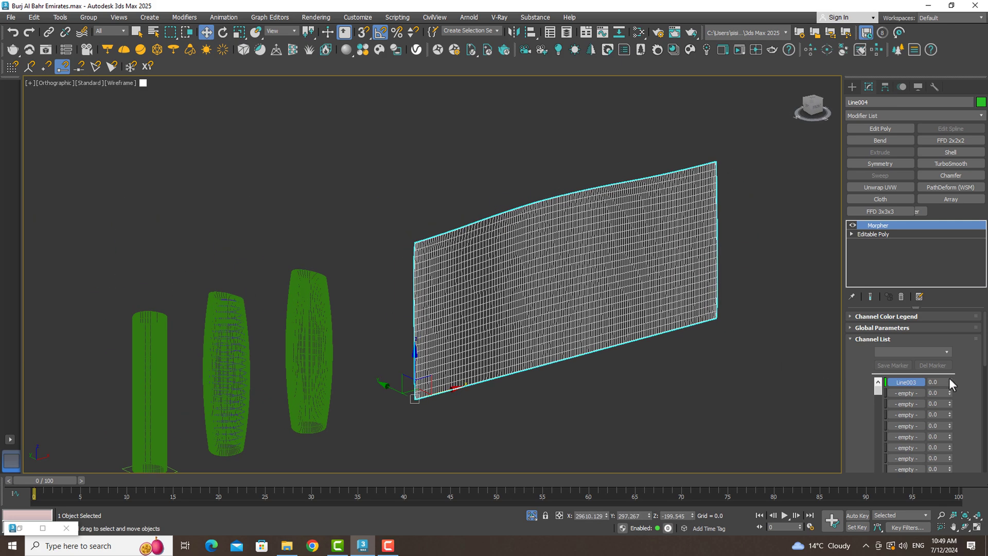
- Test the Line003 channel by morphing fully, rotating the shape, then lowering it to 73
left_click_drag(950, 381, 947, 386)
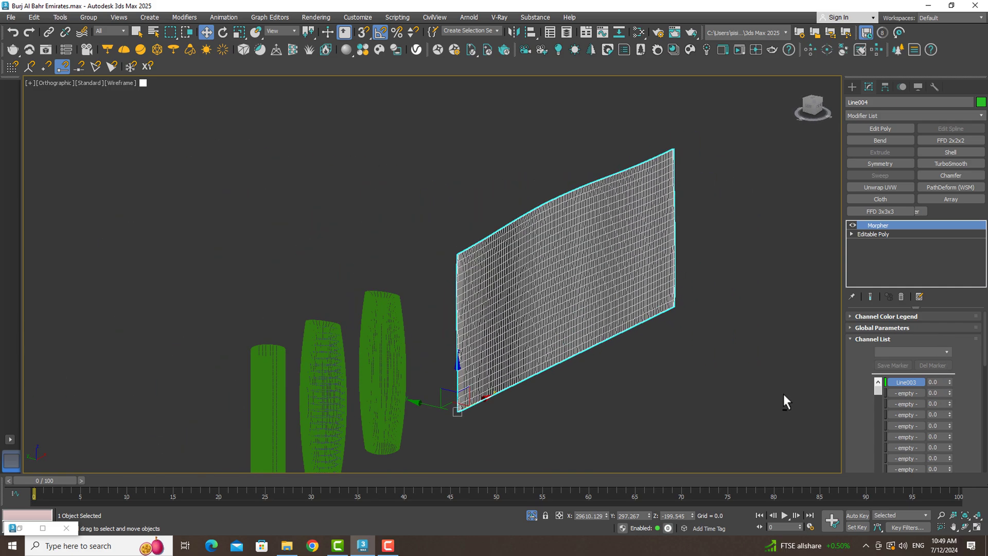
key("F3")
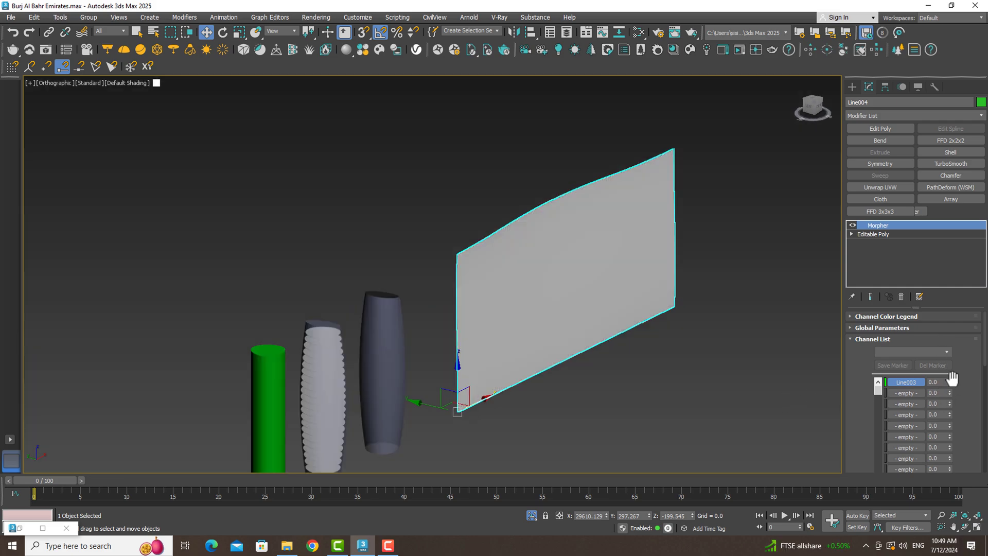
mouse_move(949, 382)
left_mouse_down()
mouse_move(920, 319)
mouse_move(901, 308)
left_mouse_up()
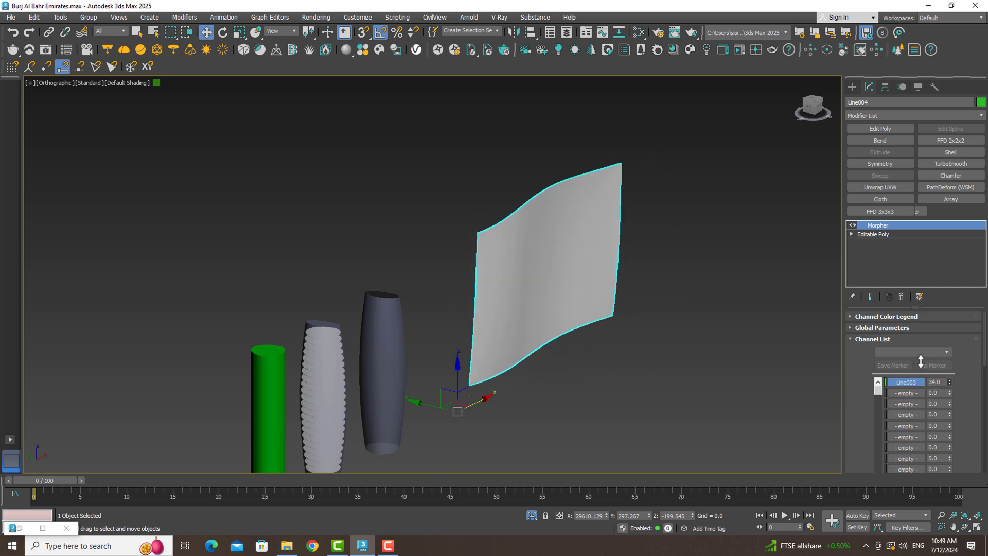
left_click(223, 32)
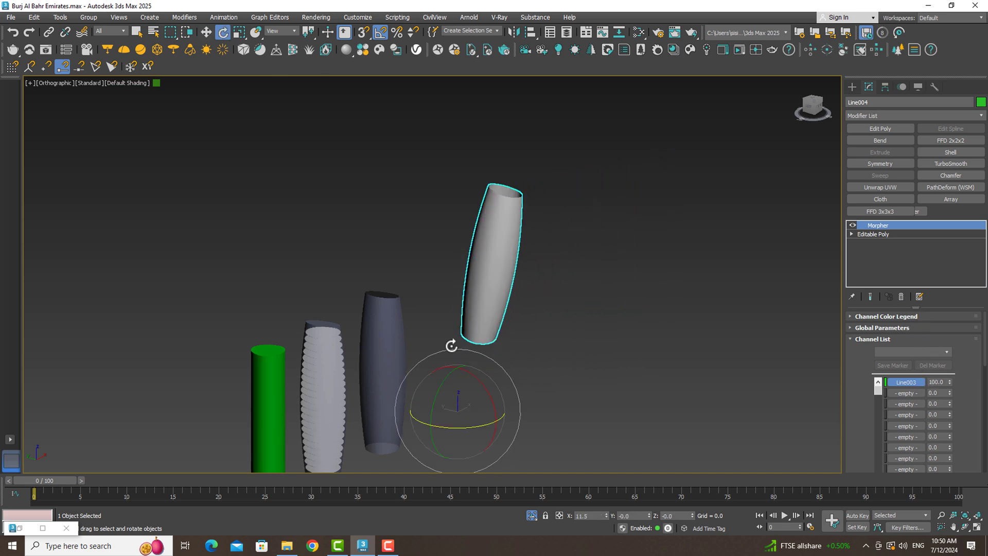
left_click_drag(468, 374, 473, 368)
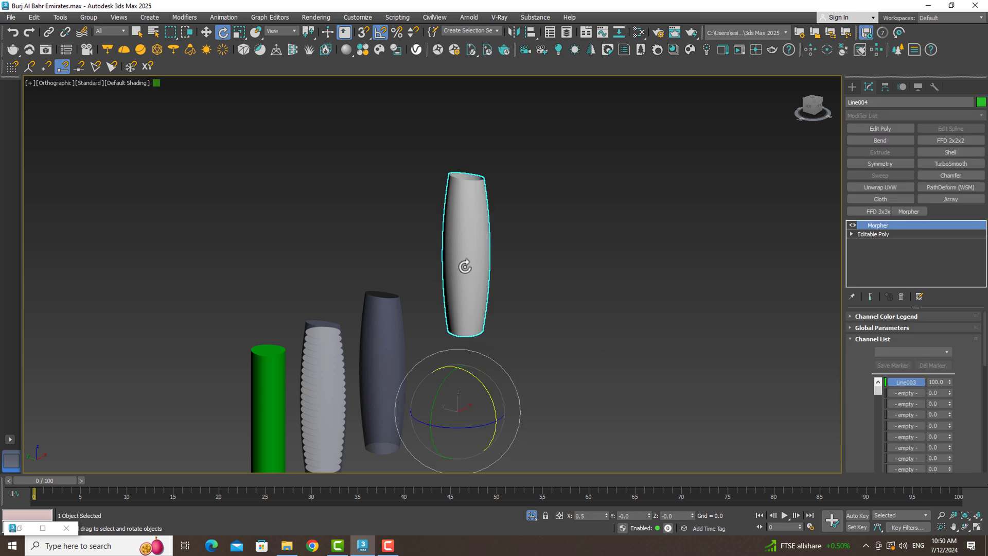
left_click_drag(950, 384, 959, 446)
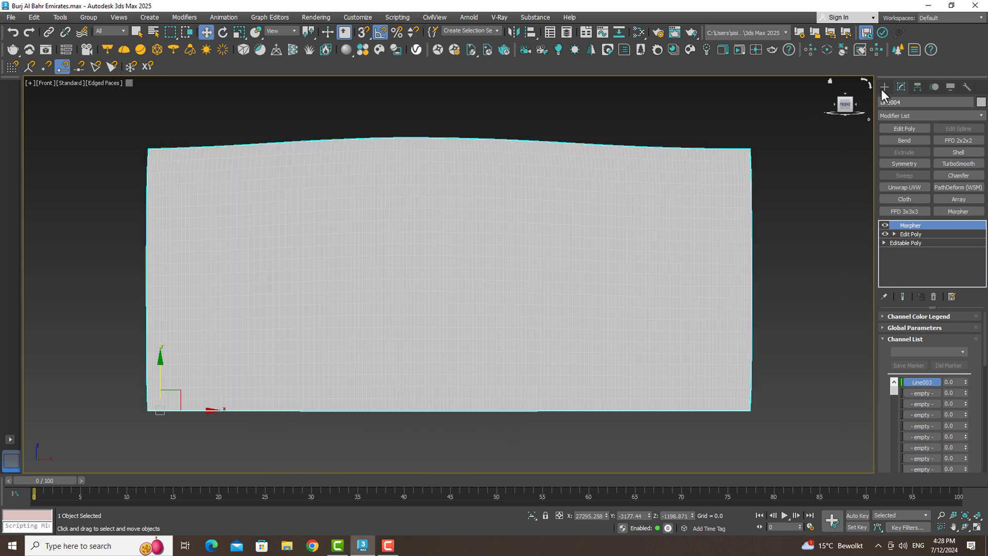
- Draw a new plane across the facade panel and nudge it slightly in depth from Top view
left_click(885, 87)
left_click(954, 205)
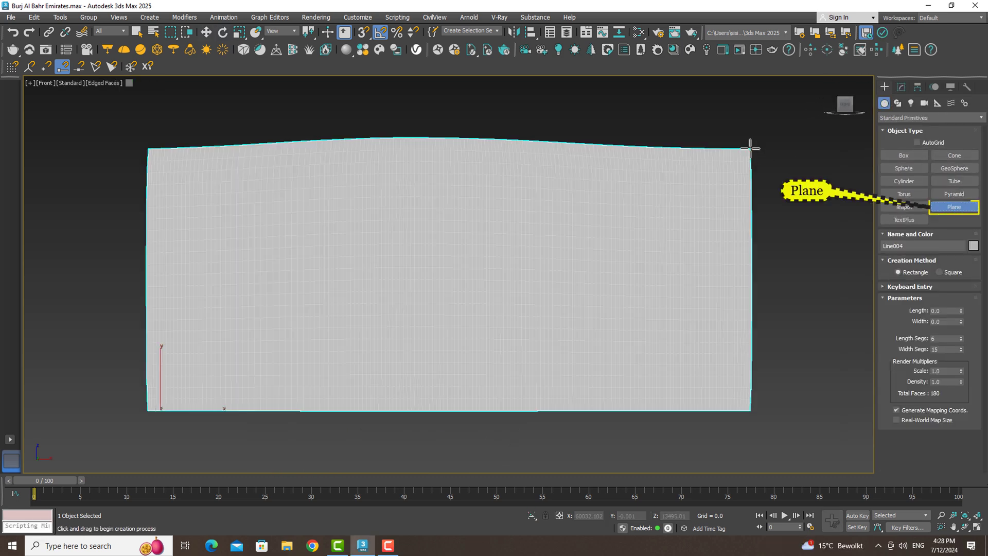
left_click_drag(750, 148, 147, 410)
key("t")
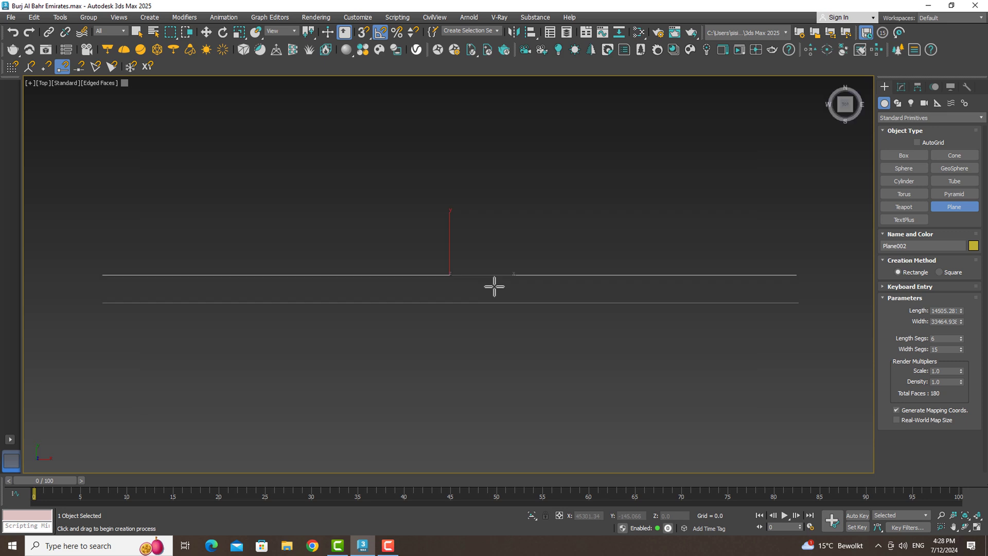
key("w")
left_click_drag(440, 286, 446, 283)
- In Front view, select Plane002 and show its 6 by 15 segment parameters
key("f")
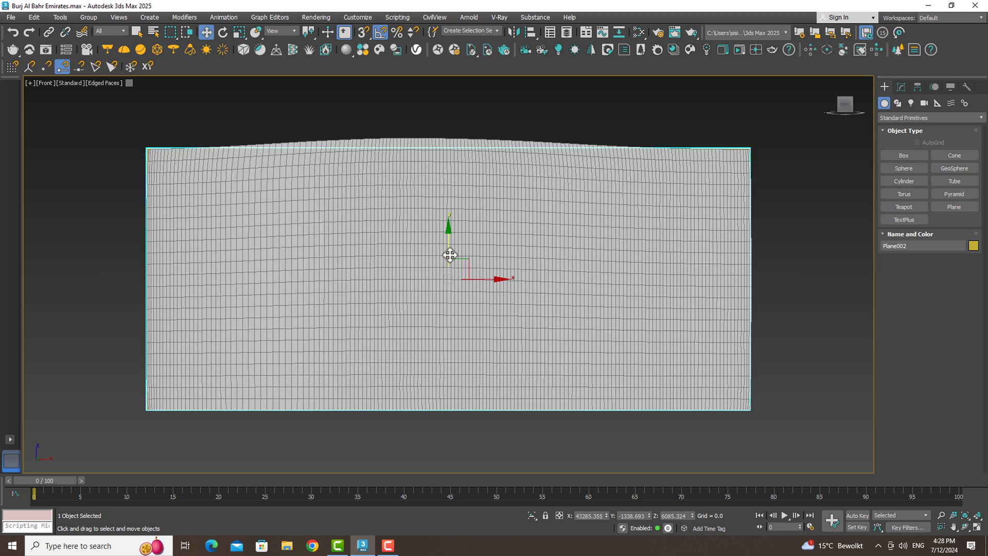
left_click(508, 160)
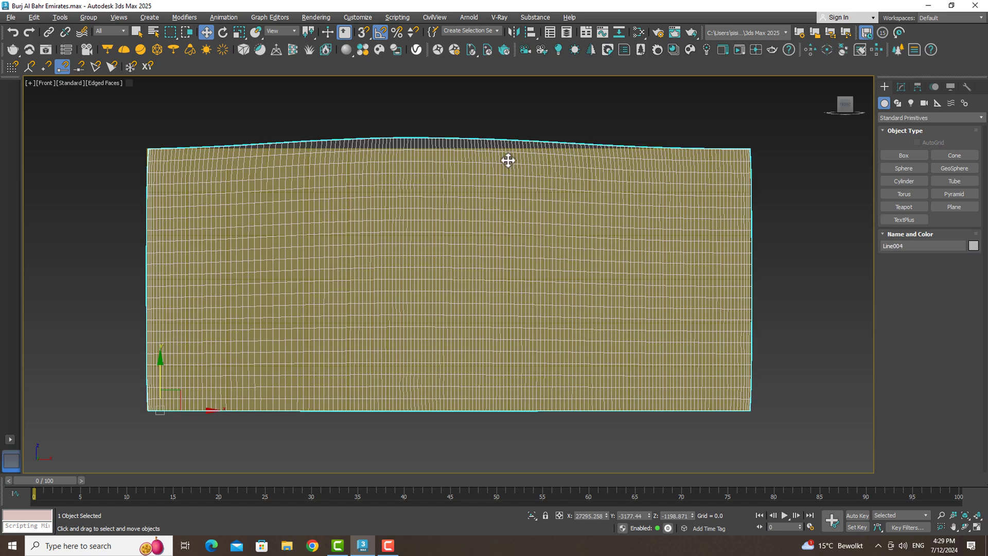
middle_click_drag(508, 160, 507, 159, "alt")
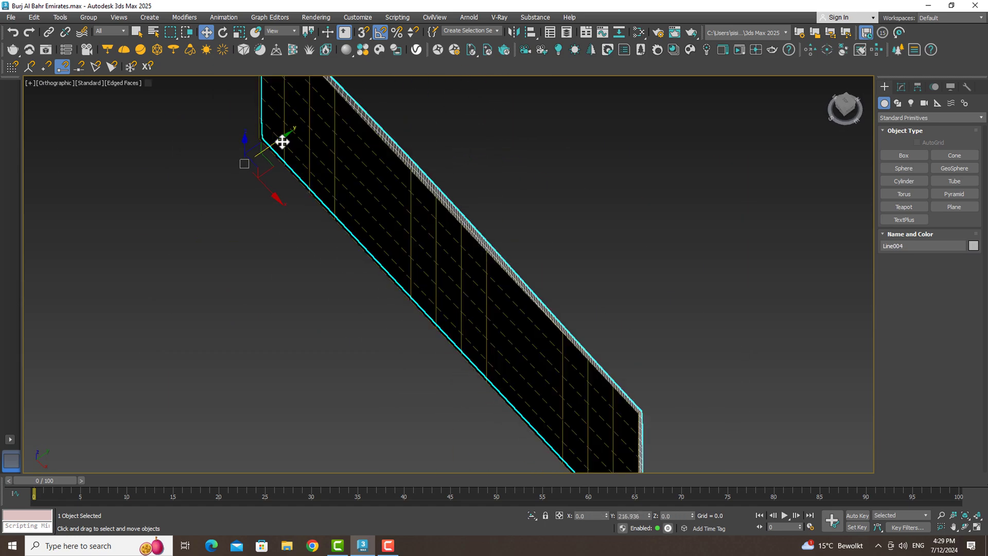
key("f")
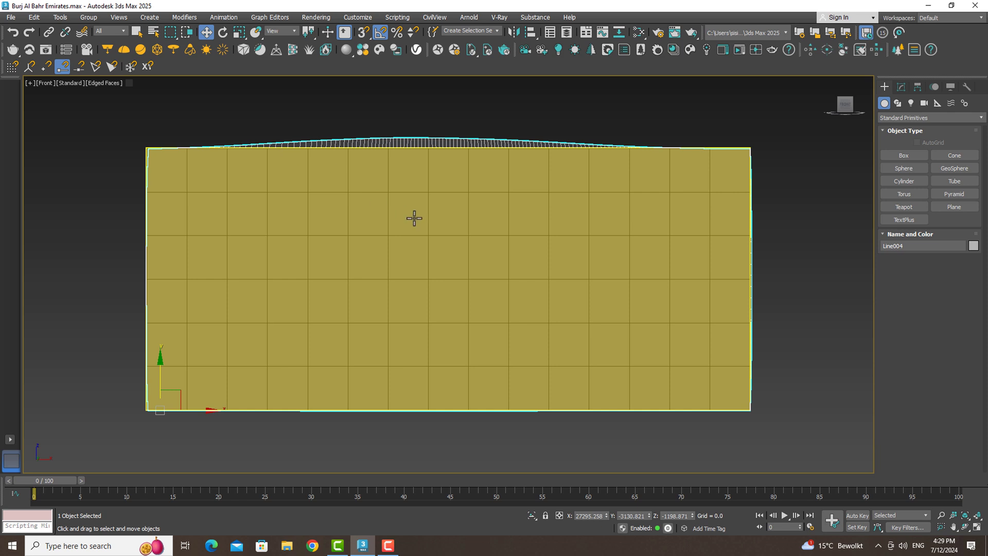
left_click(414, 219)
left_click(903, 88)
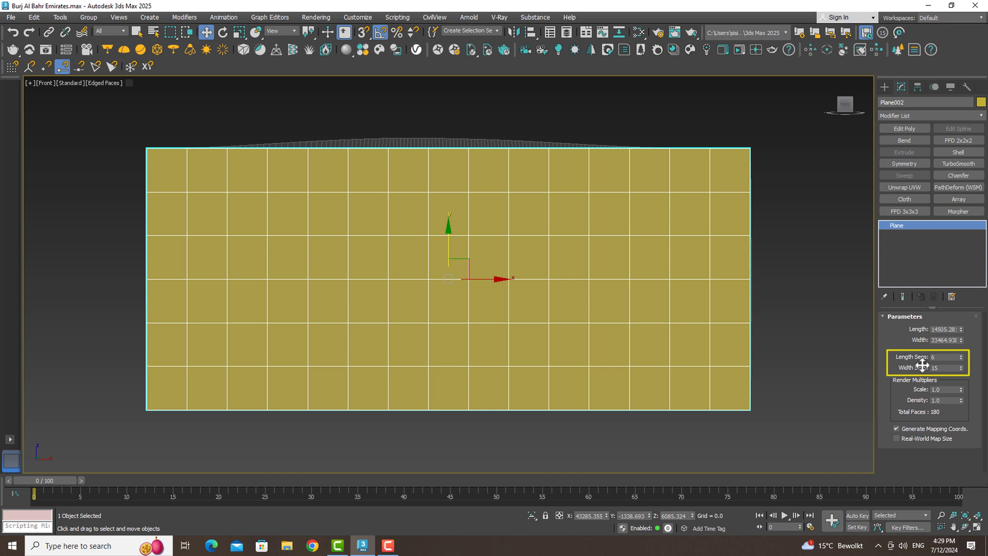
- Enable the modelling Ribbon and add an Edit Poly modifier to Plane002 in Edge mode
right_click(959, 39)
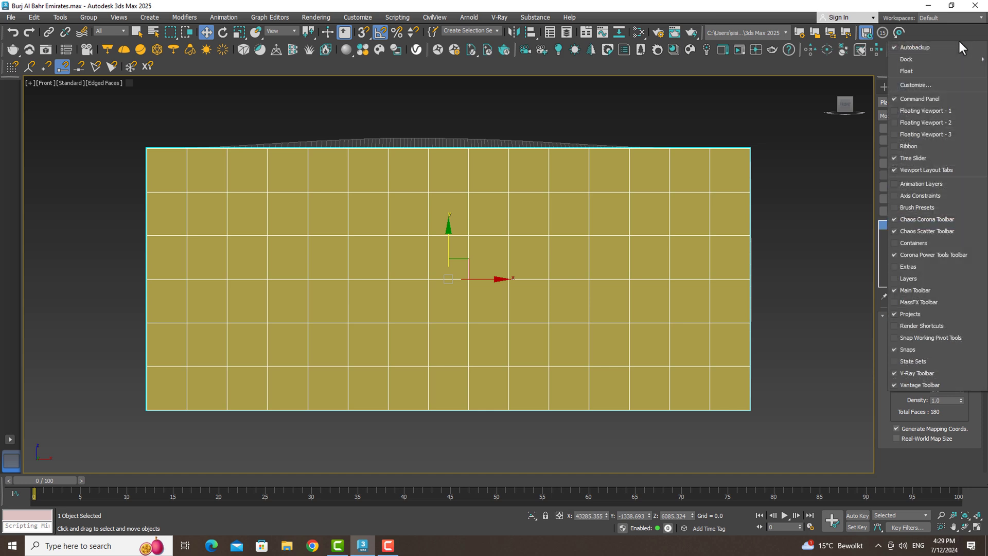
left_click(909, 146)
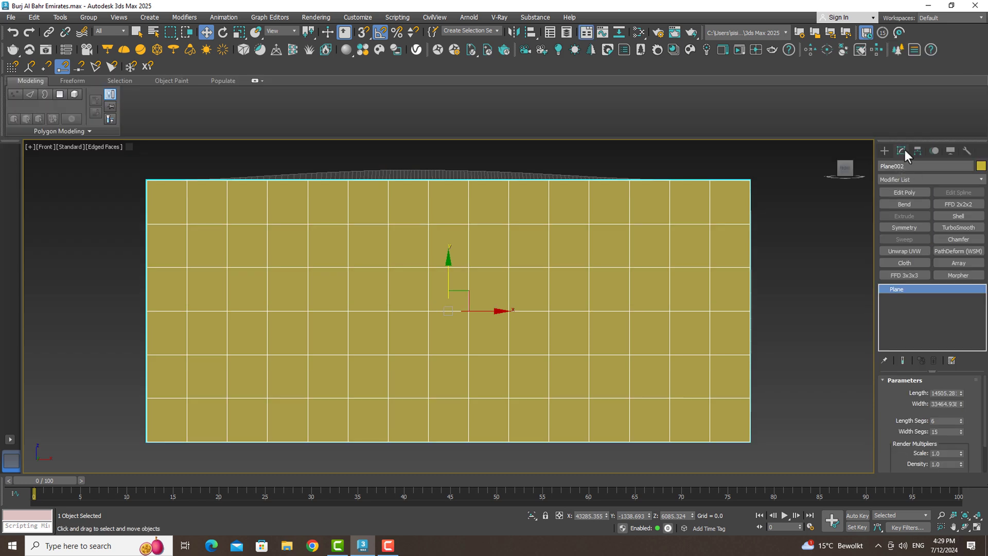
left_click(920, 192)
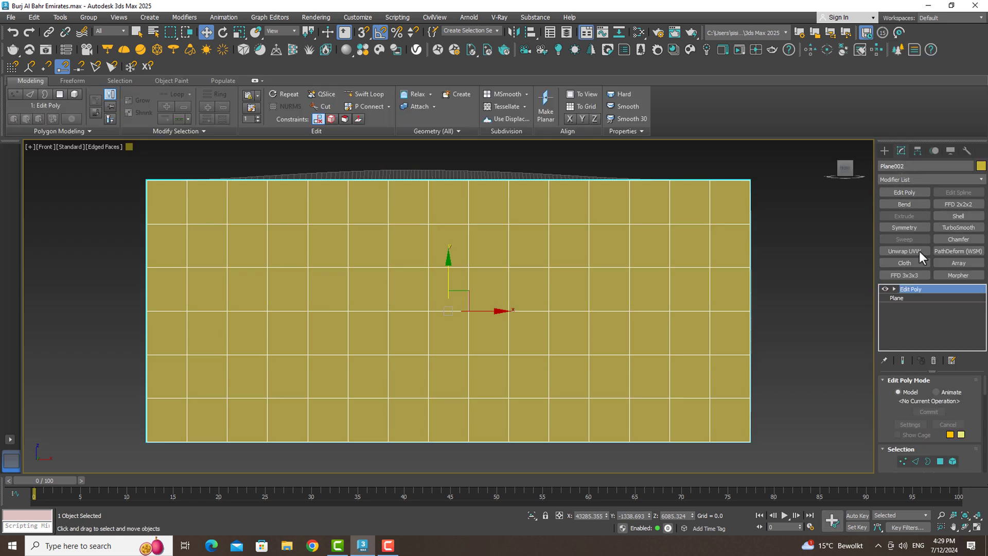
left_click(918, 461)
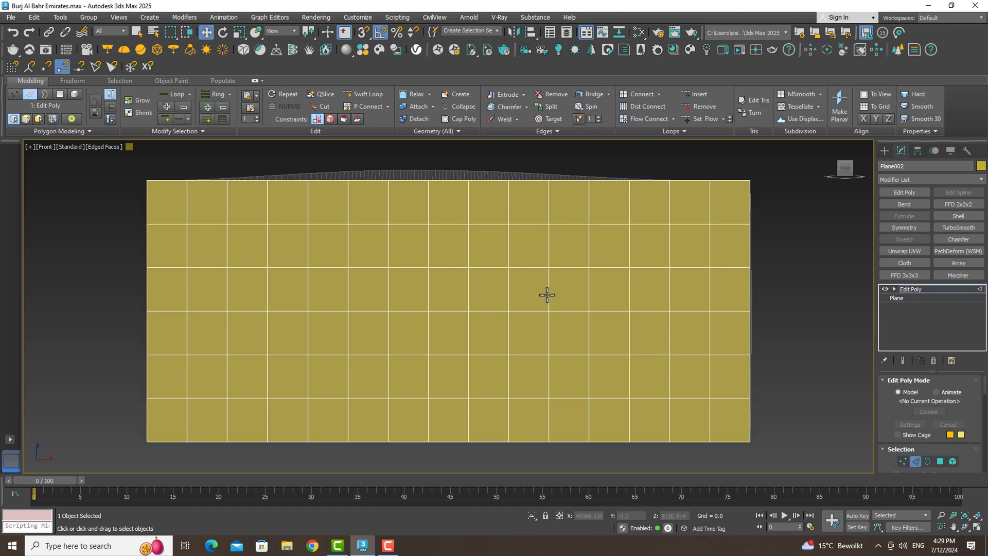
- Rebuild the plane's topology as a hexagonal Hive pattern via Generate Topology
left_click(485, 267)
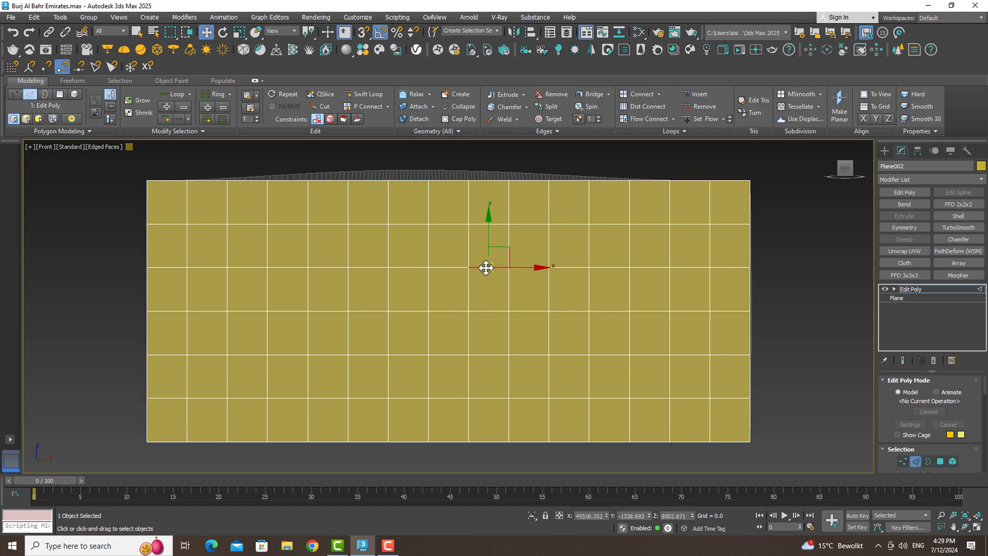
left_click(84, 133)
left_click(61, 189)
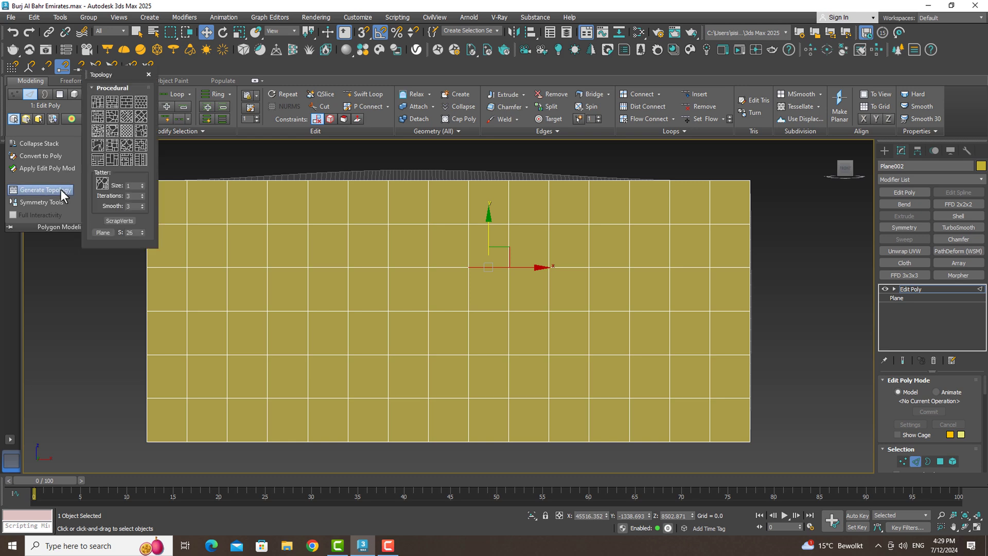
left_click(141, 100)
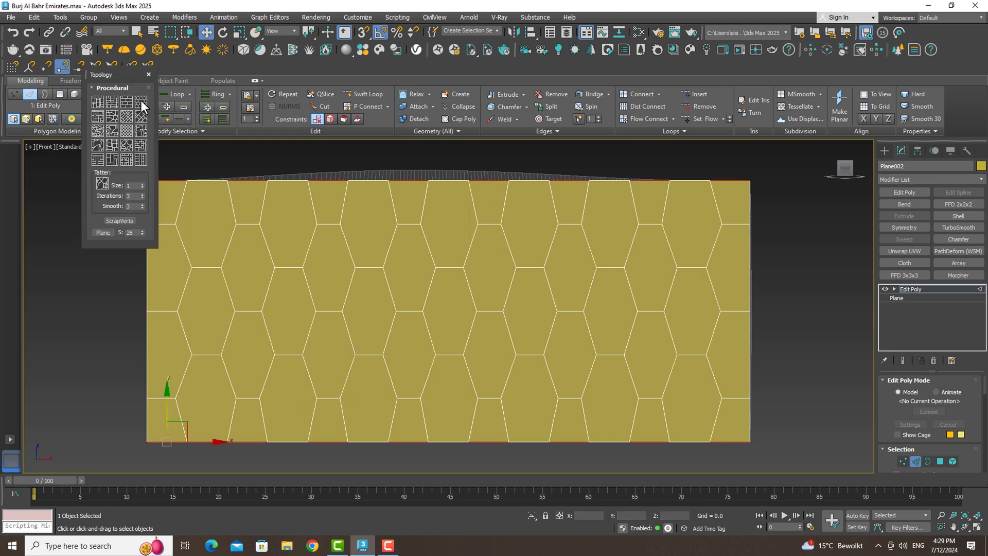
left_click(147, 73)
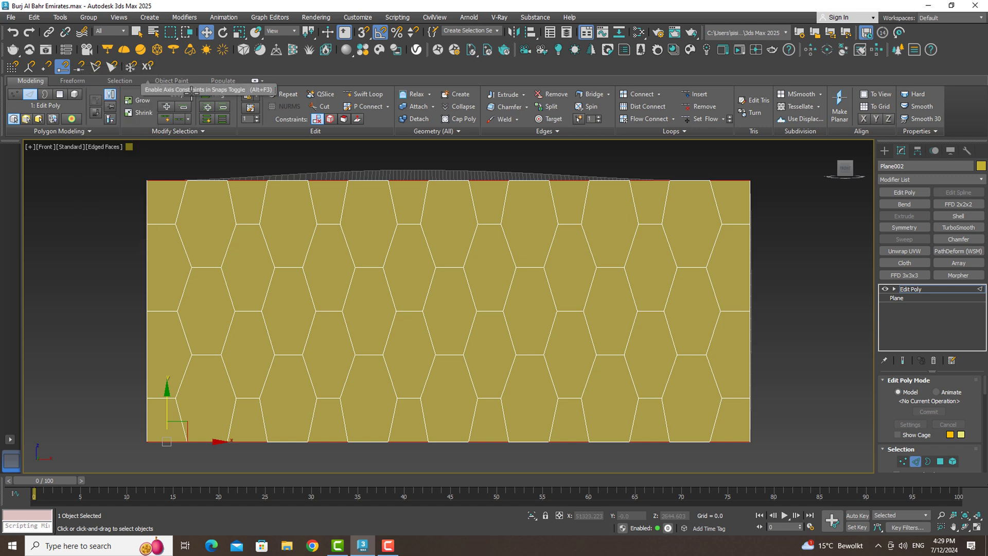
- Select all polygons and inset each hexagon By Polygon with an amount of 128.453
key("ctrl+a")
left_click(940, 461)
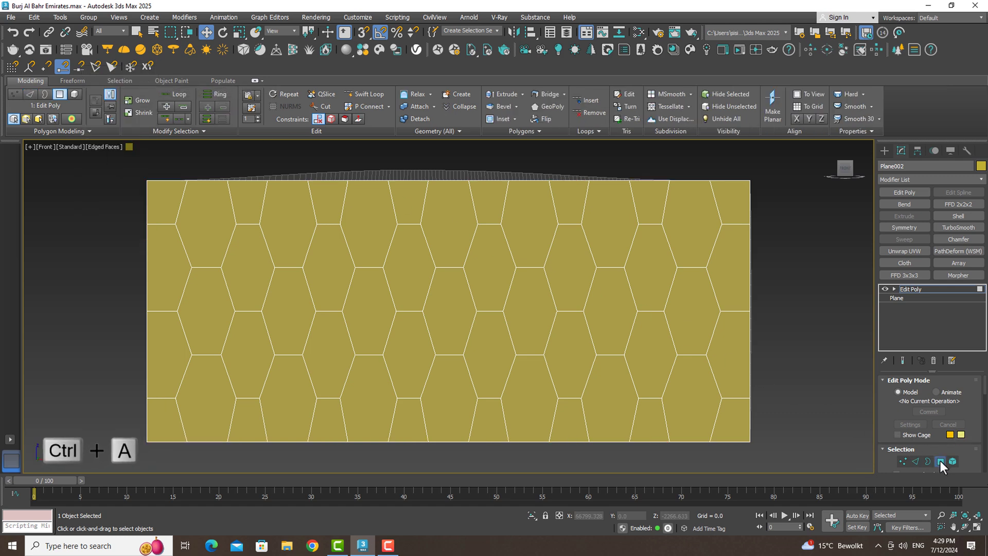
key("ctrl+a")
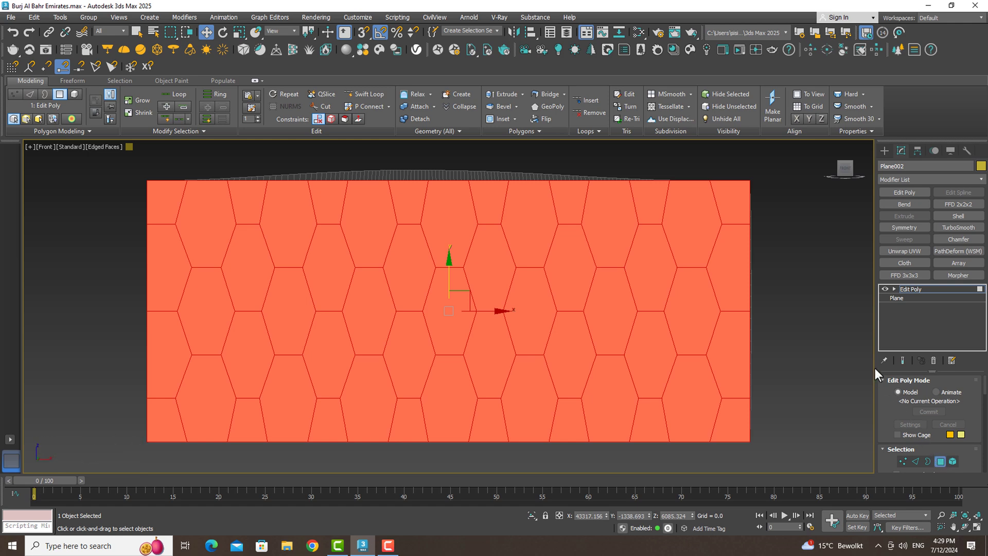
left_click_drag(876, 367, 781, 360)
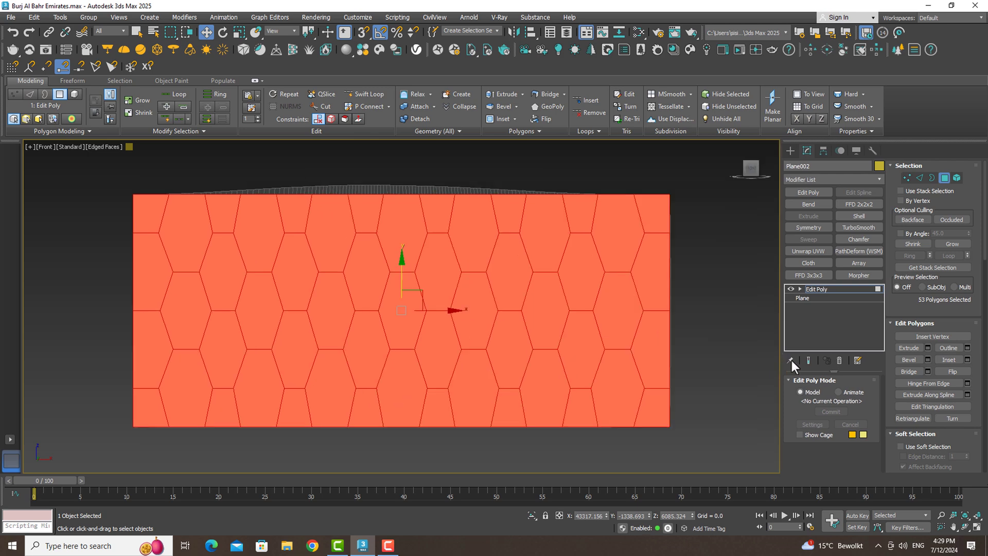
left_click(967, 360)
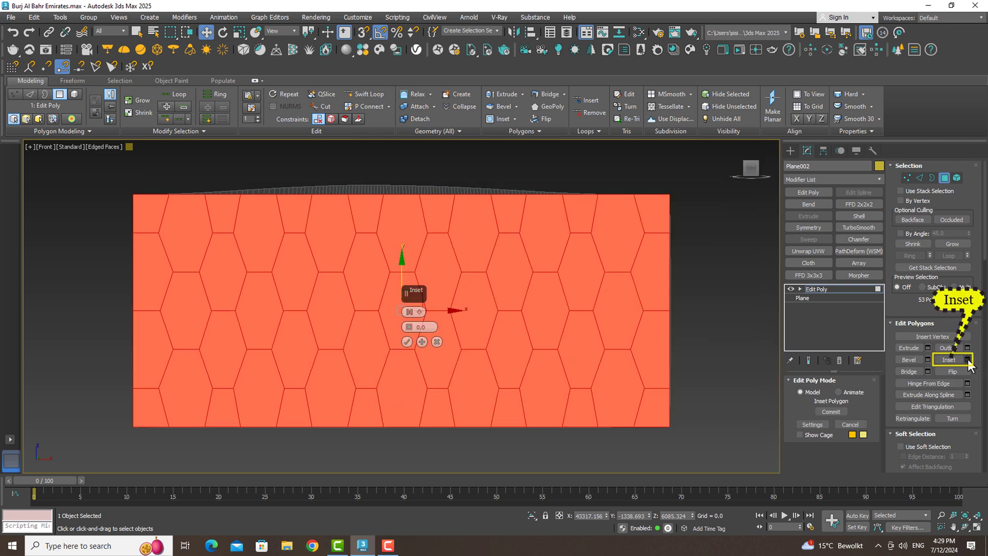
left_click(418, 312)
left_click(464, 332)
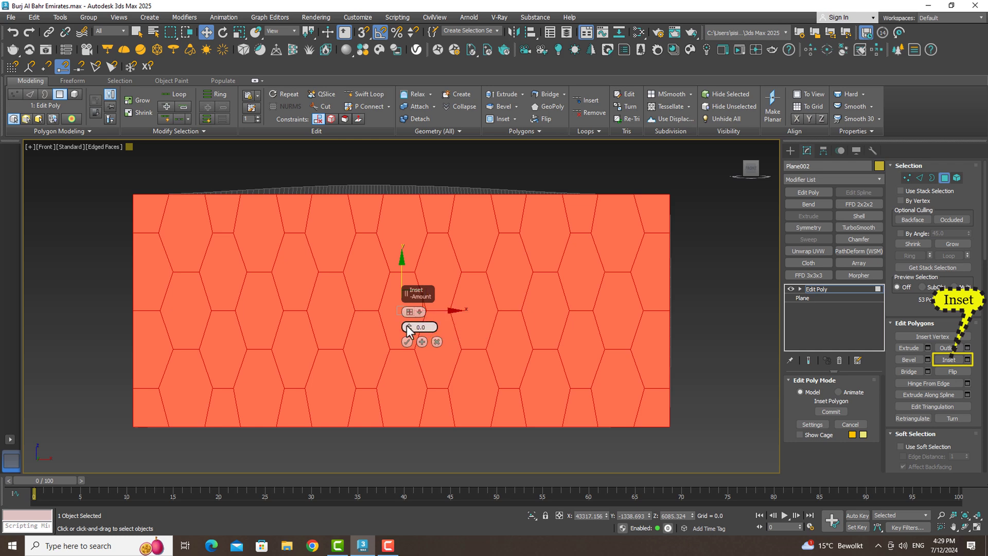
left_click_drag(406, 325, 406, 321)
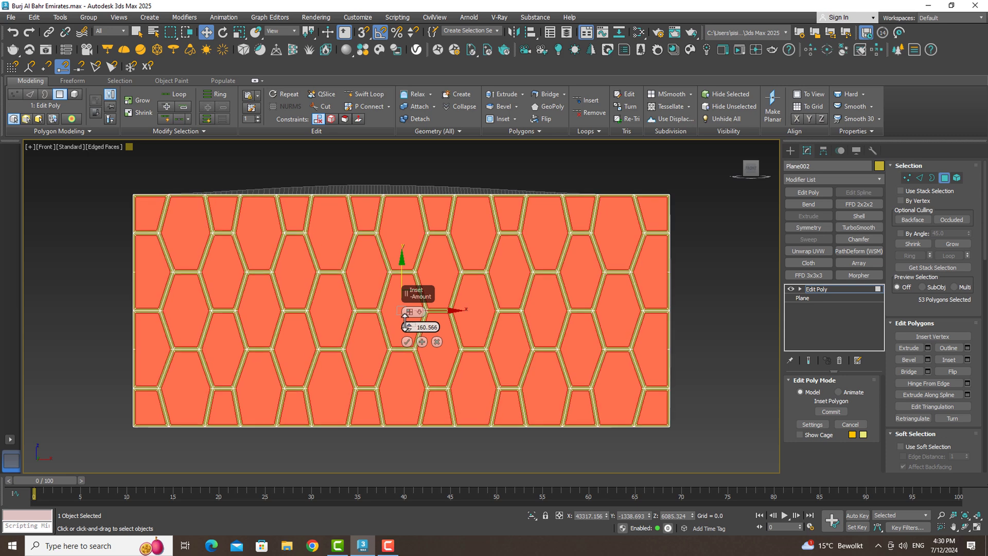
left_click_drag(406, 323, 406, 326)
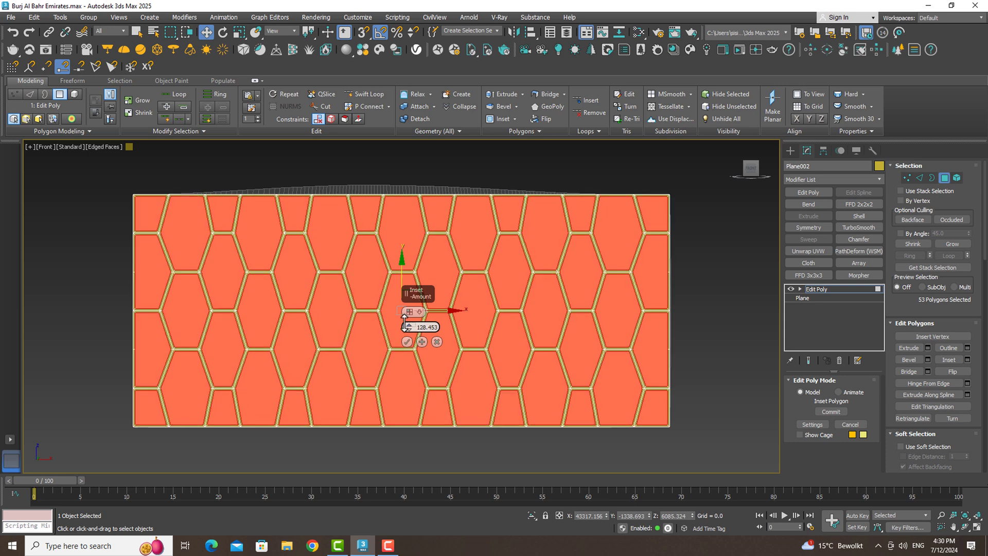
- Confirm the inset, delete the hexagon centres, then delete the outer border polygon strips
left_click(407, 342)
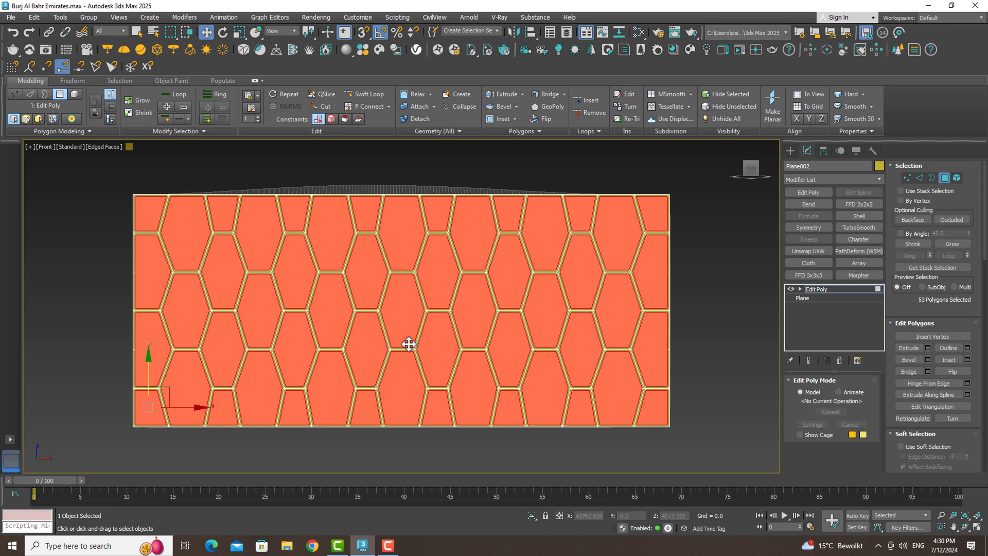
key("Delete")
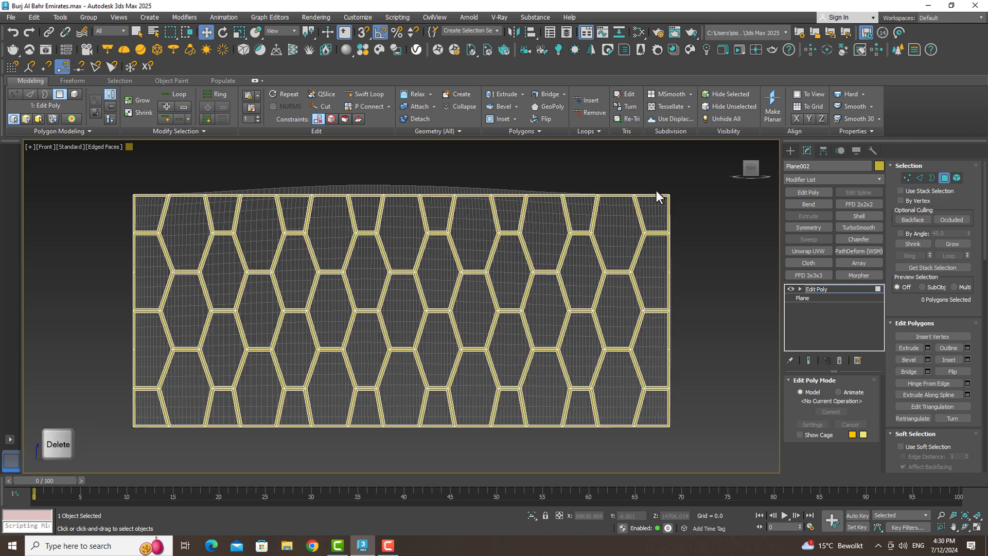
left_click_drag(660, 220, 669, 305)
mouse_move(686, 404)
left_mouse_down("ctrl")
mouse_move(665, 427)
mouse_move(590, 437)
mouse_move(540, 437)
mouse_move(510, 418)
mouse_move(440, 434)
mouse_move(411, 418)
mouse_move(217, 425)
mouse_move(125, 409)
mouse_move(138, 344)
mouse_move(131, 238)
mouse_move(189, 181)
mouse_move(254, 177)
mouse_move(298, 206)
mouse_move(366, 175)
mouse_move(406, 213)
mouse_move(480, 173)
left_mouse_up("ctrl")
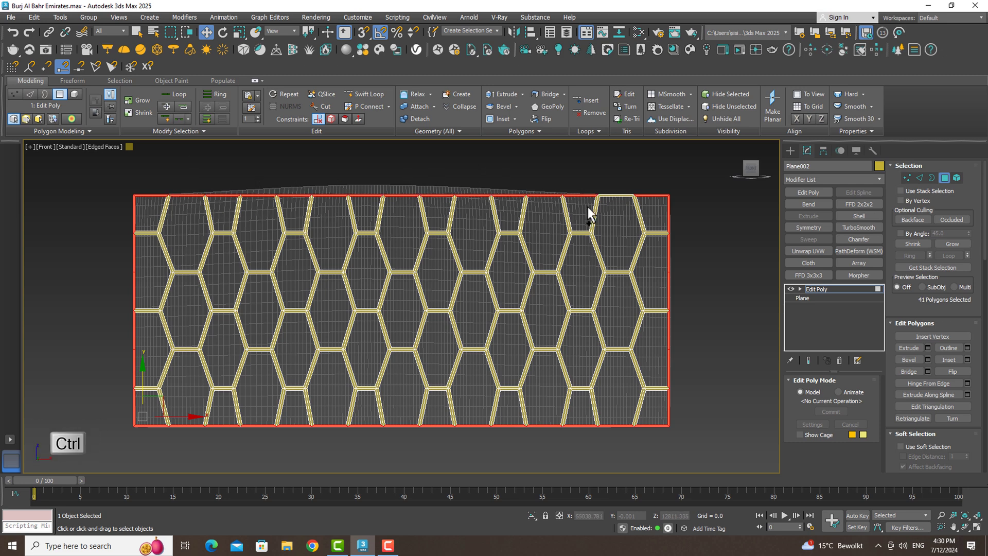
key("Delete")
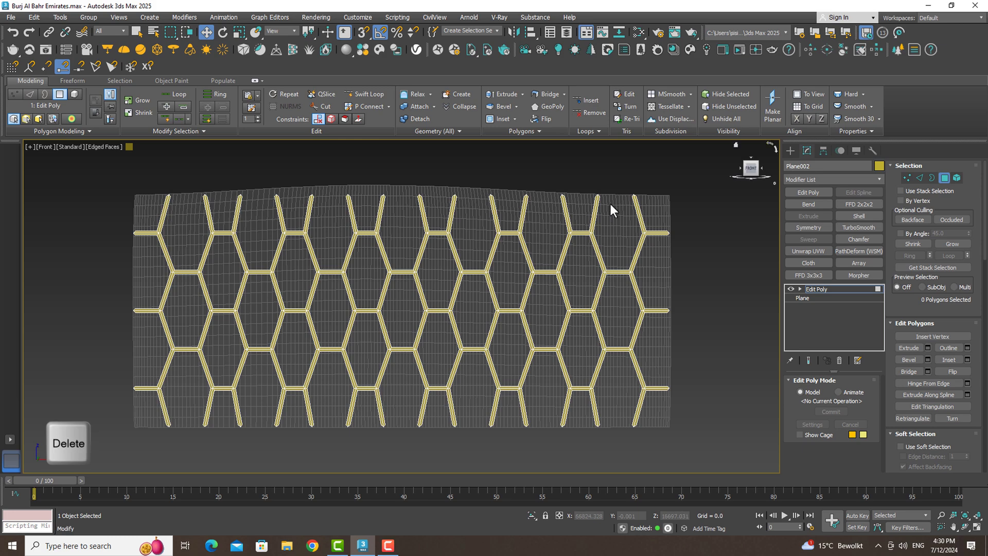
- In Vertex mode, select the lattice vertices along the bottom, right and left borders
left_click(907, 178)
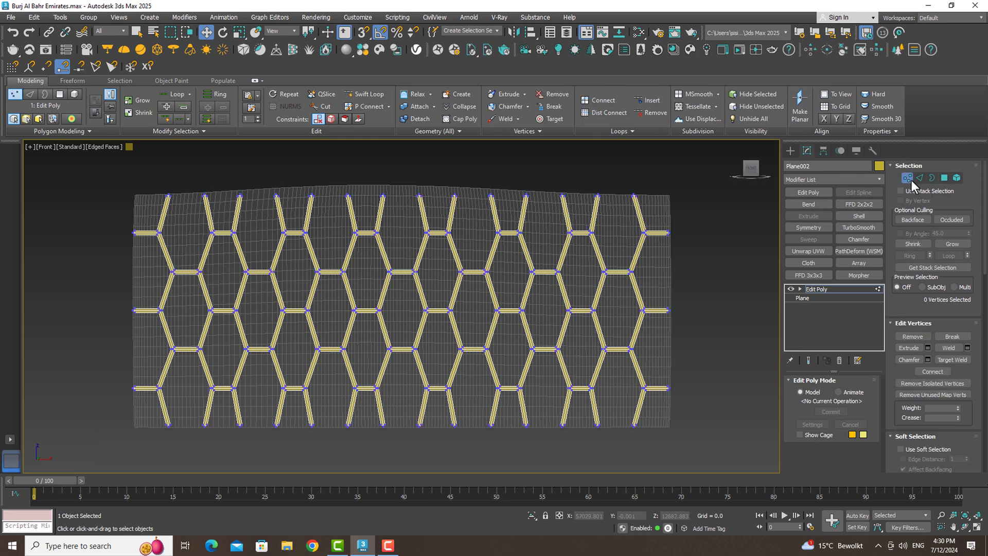
key("z")
scroll(629, 201, "down", 6)
scroll(629, 201, "up", 2)
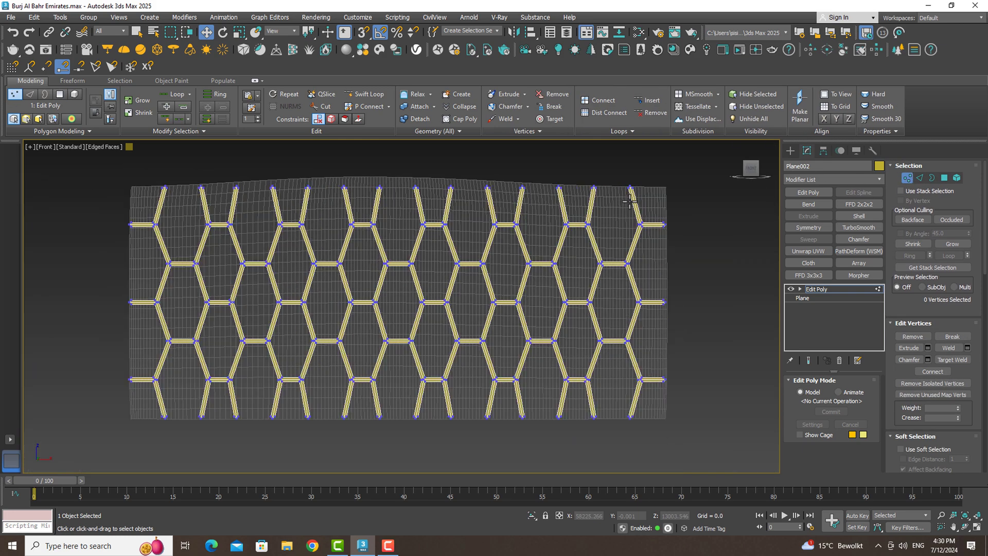
left_click_drag(146, 199, 147, 199)
scroll(974, 396, "down", 5)
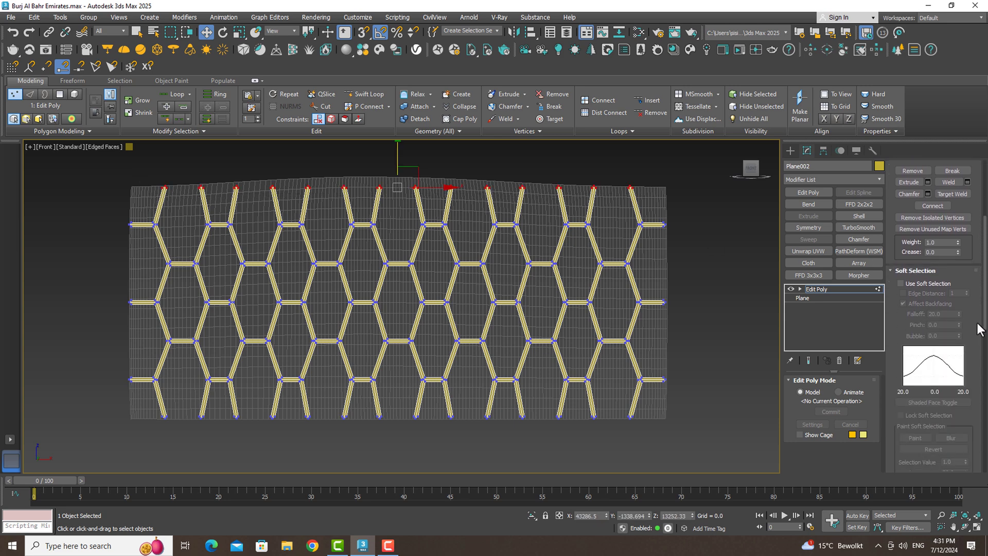
scroll(974, 396, "down", 5)
scroll(975, 397, "down", 3)
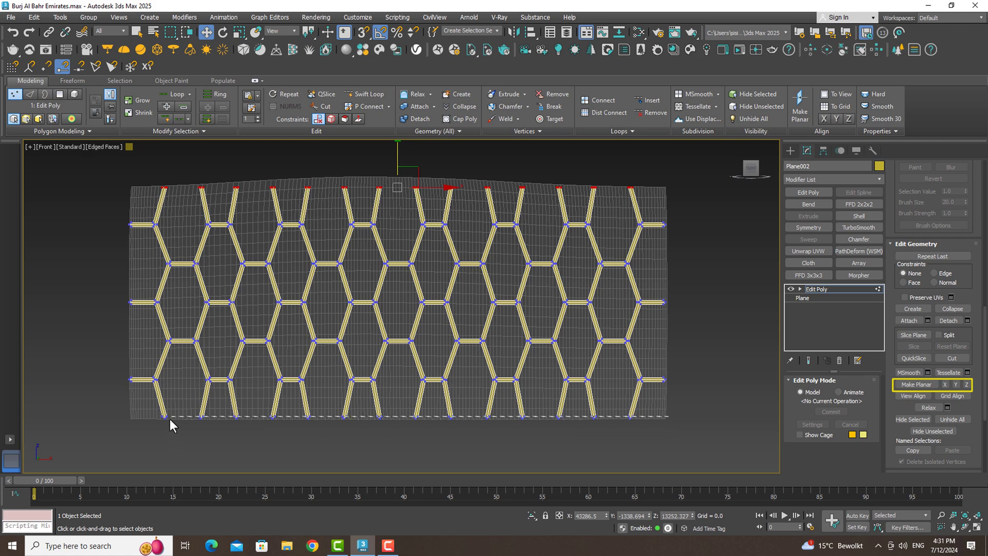
left_click_drag(169, 419, 146, 431)
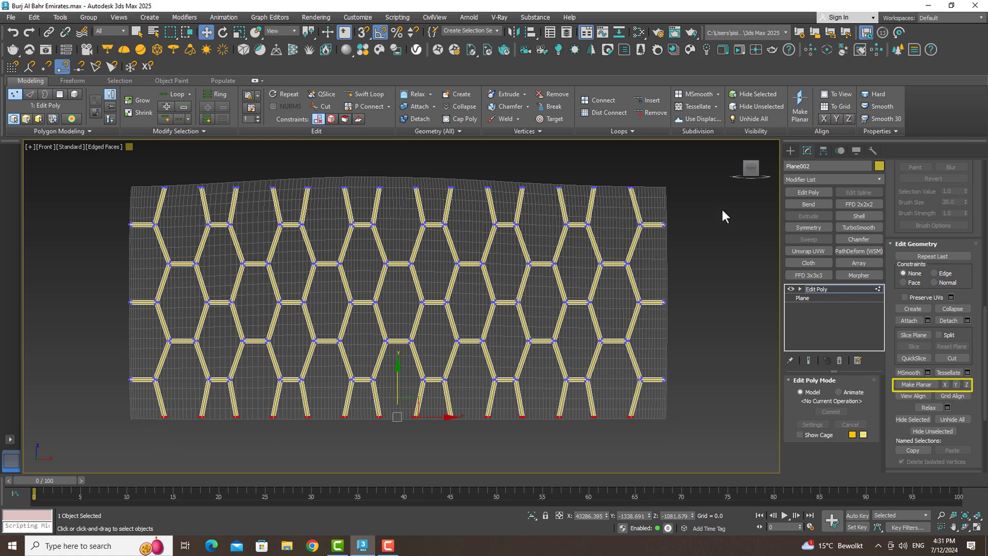
left_click_drag(675, 362, 662, 399)
scroll(666, 387, "up", 5)
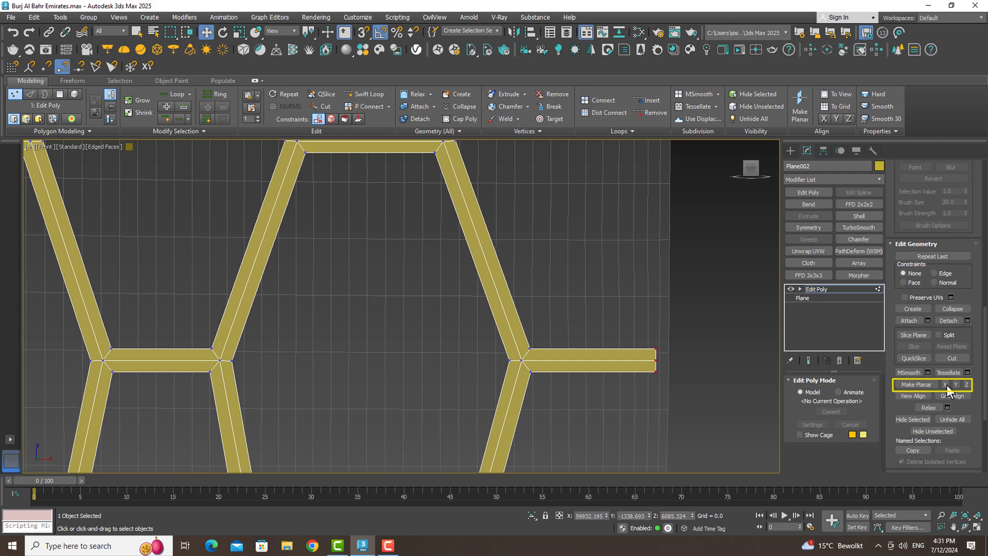
key("z")
scroll(364, 236, "up", 5)
scroll(332, 237, "up", 3)
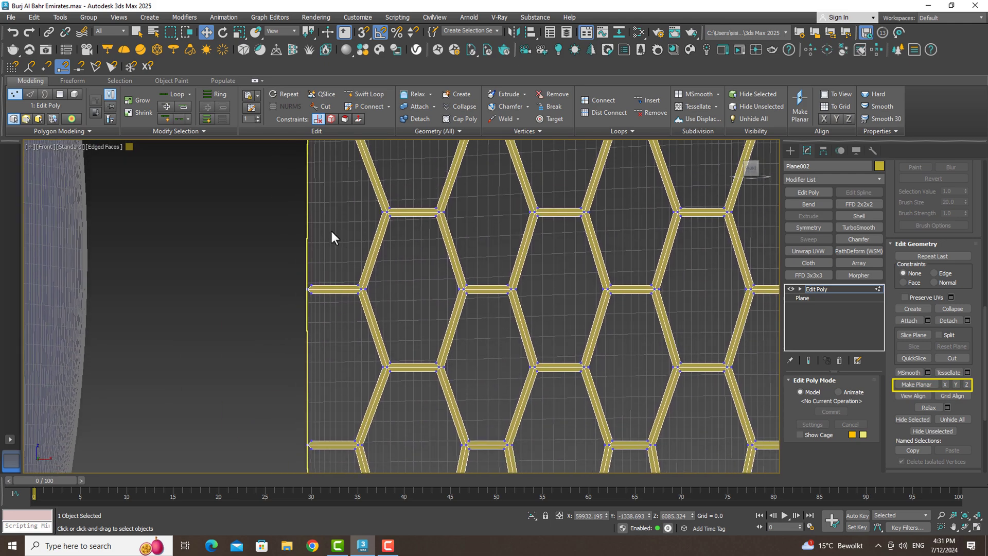
left_click_drag(329, 143, 263, 409)
scroll(263, 409, "up", 2)
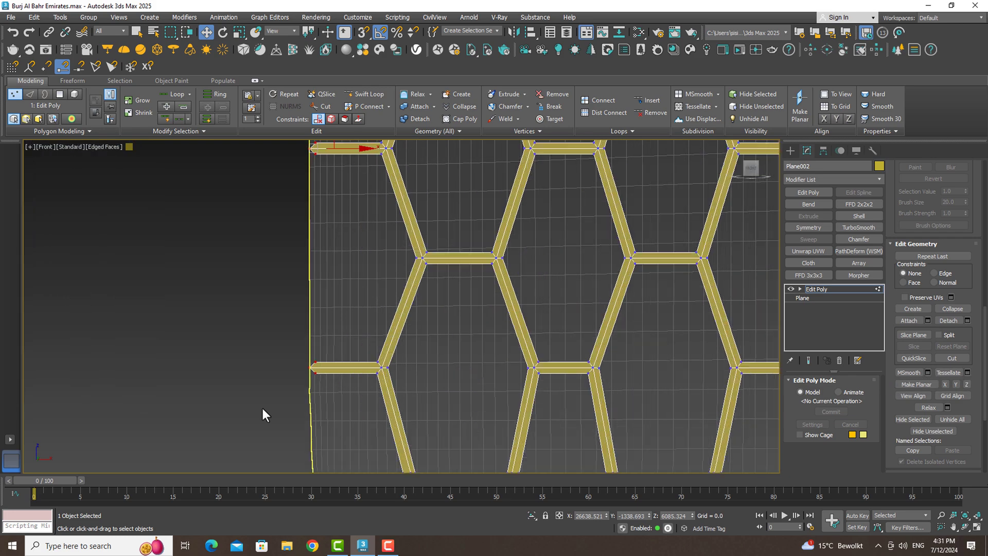
scroll(262, 409, "up", 3)
key("z")
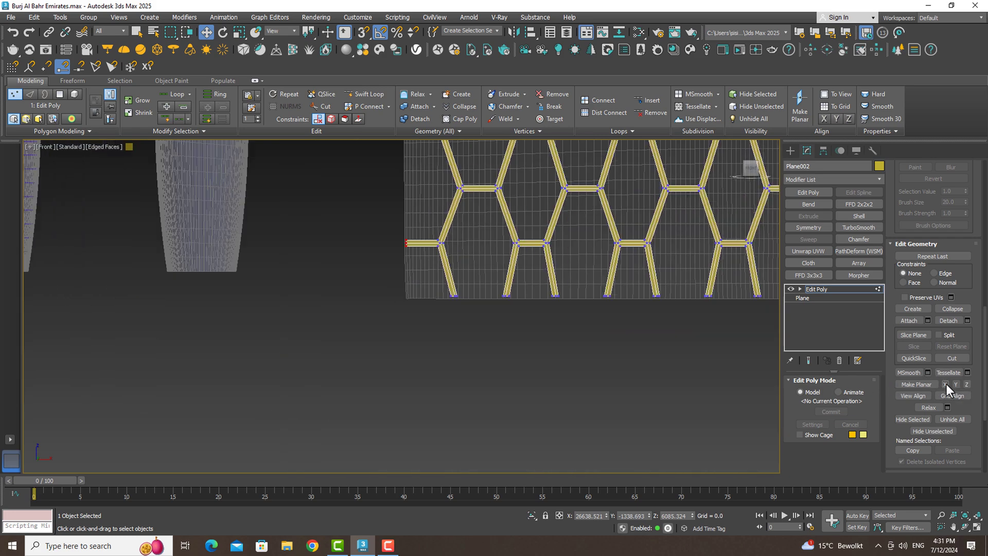
- Raise the dangling strut top vertices onto the plane's top edge line
scroll(527, 186, "up", 5)
scroll(527, 186, "down", 3)
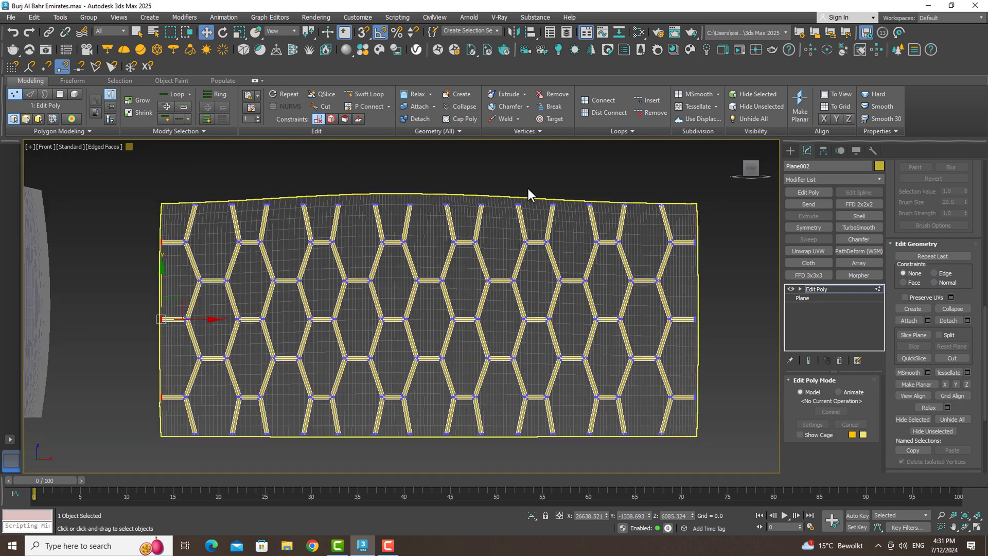
left_click_drag(329, 204, 332, 205)
left_click_drag(407, 169, 406, 163)
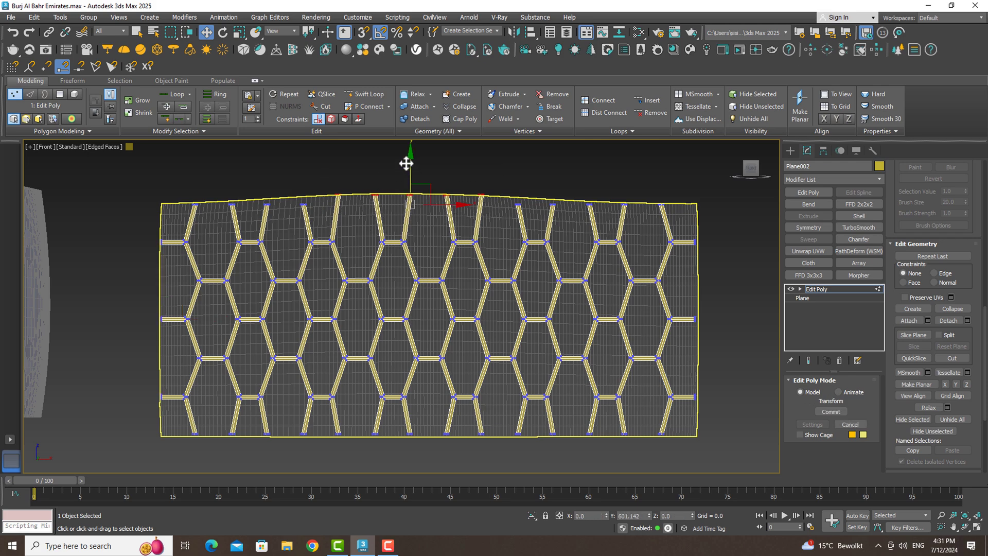
left_click_drag(507, 194, 519, 220)
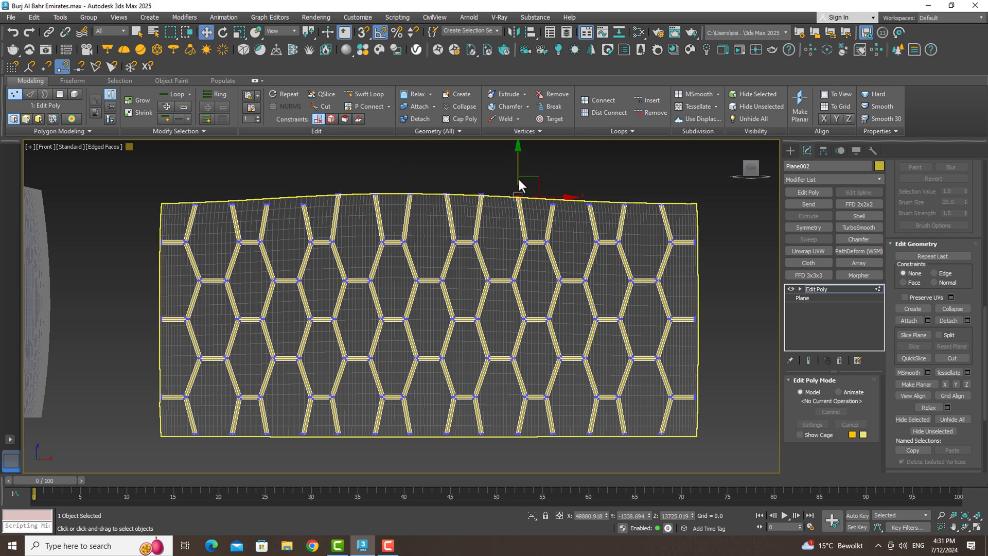
scroll(520, 185, "up", 2)
left_click_drag(605, 196, 554, 251)
scroll(575, 186, "down", 3)
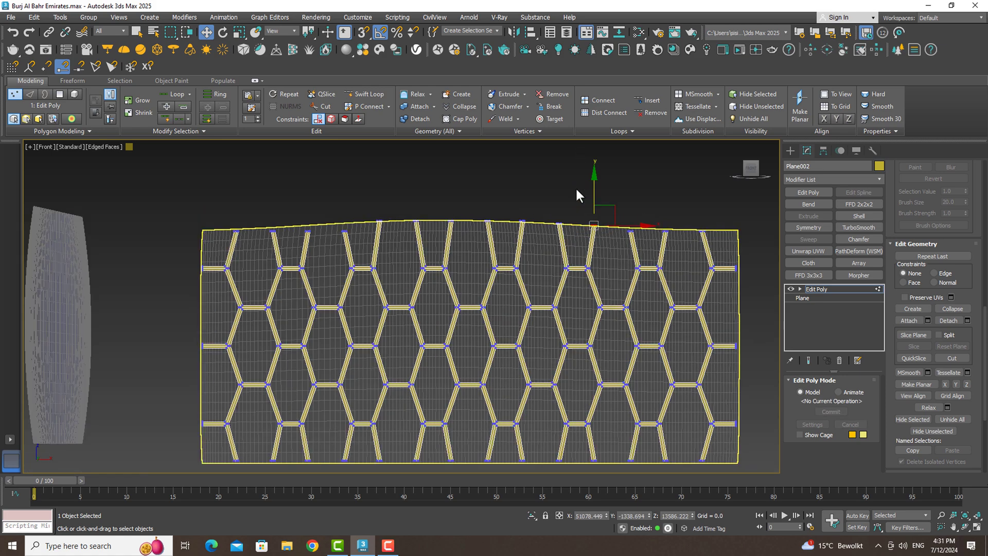
scroll(752, 200, "up", 6)
left_click_drag(752, 210, 450, 225)
left_click_drag(591, 192, 592, 183)
mouse_move(507, 166)
left_mouse_down()
mouse_move(405, 242)
mouse_move(257, 257)
left_mouse_up()
scroll(450, 181, "down", 5)
scroll(451, 178, "up", 5)
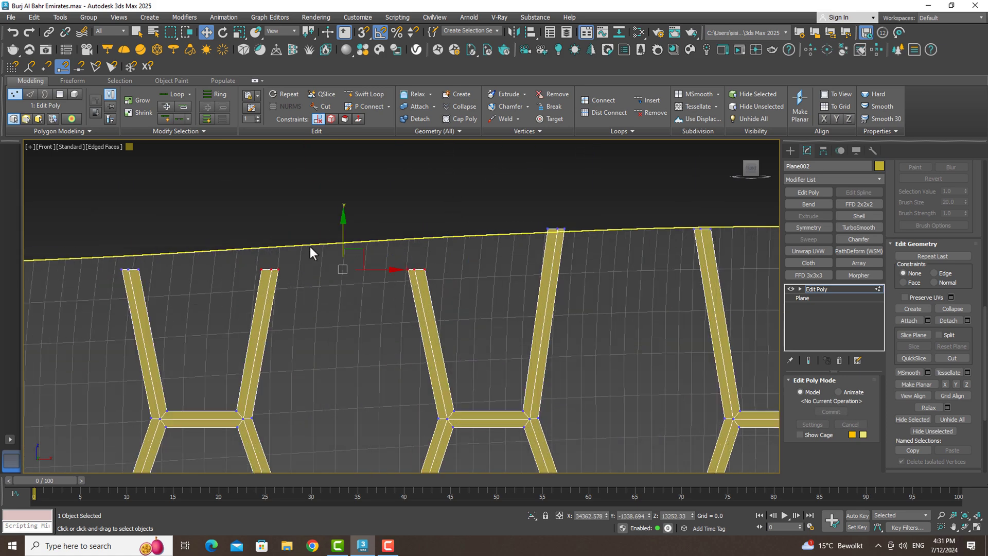
left_click_drag(345, 228, 351, 204)
left_click_drag(288, 231, 257, 258)
left_click_drag(269, 212, 271, 216)
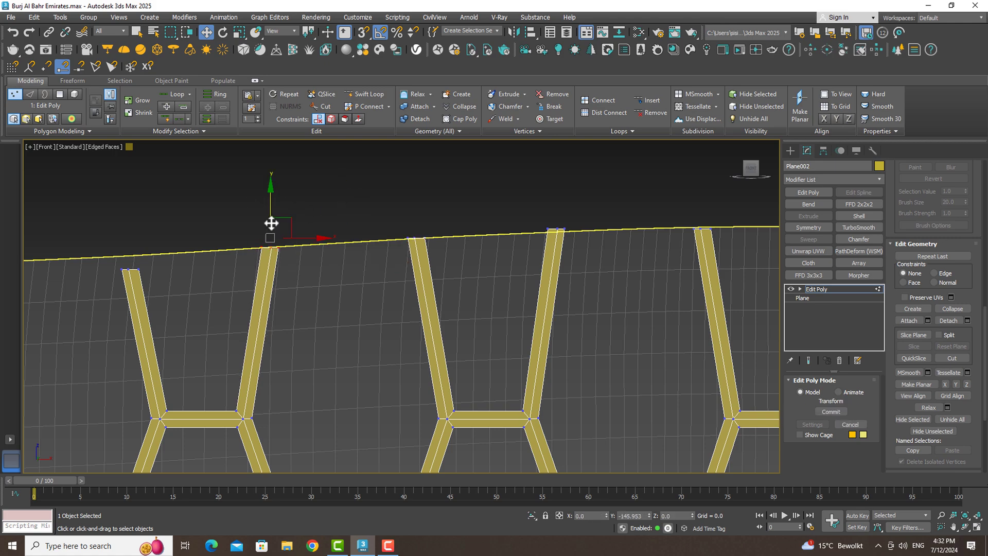
- Square off the left strut tops and bottom-row vertices, then return to object level
left_click_drag(146, 281, 128, 260)
scroll(132, 235, "up", 3)
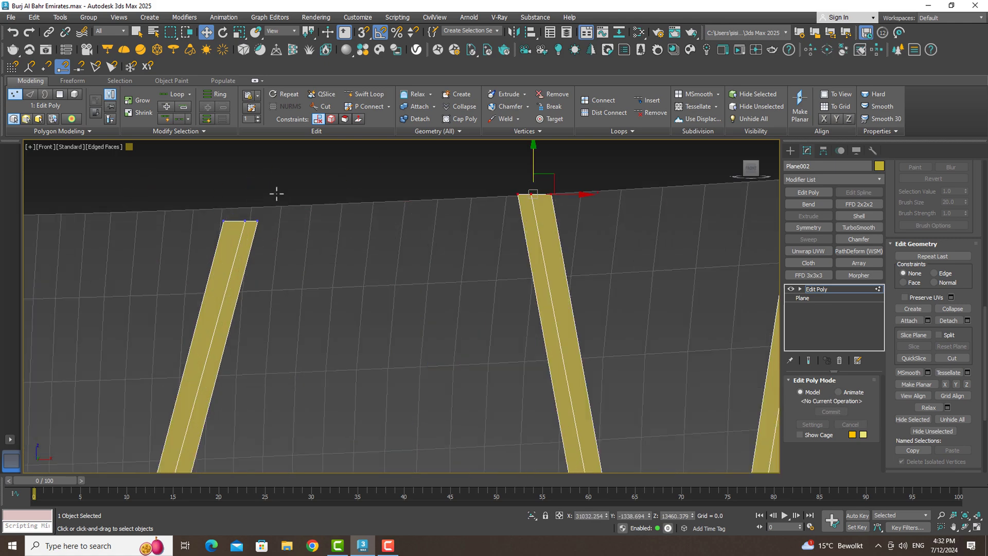
scroll(235, 189, "down", 5)
scroll(235, 187, "down", 3)
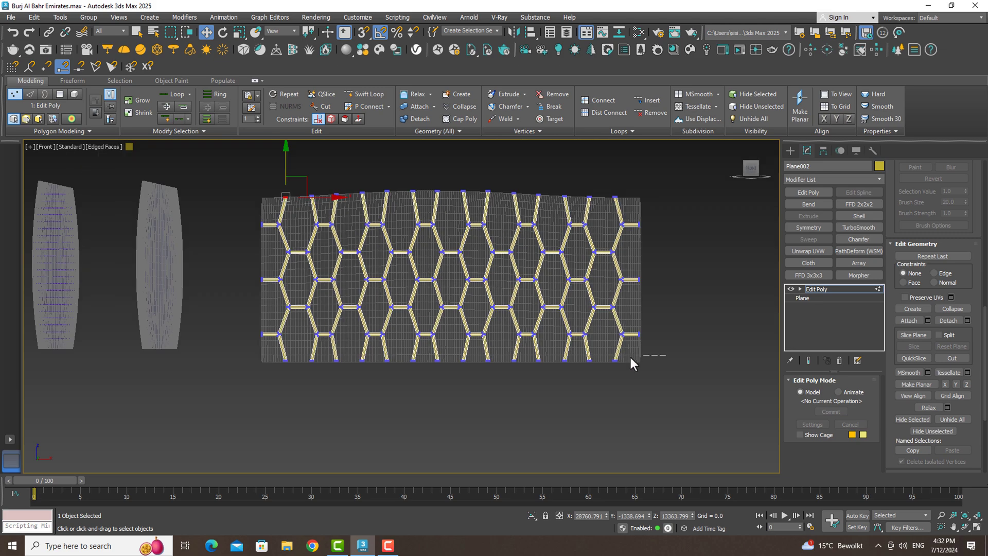
left_click_drag(633, 357, 263, 400)
scroll(399, 265, "up", 5)
scroll(425, 278, "down", 3)
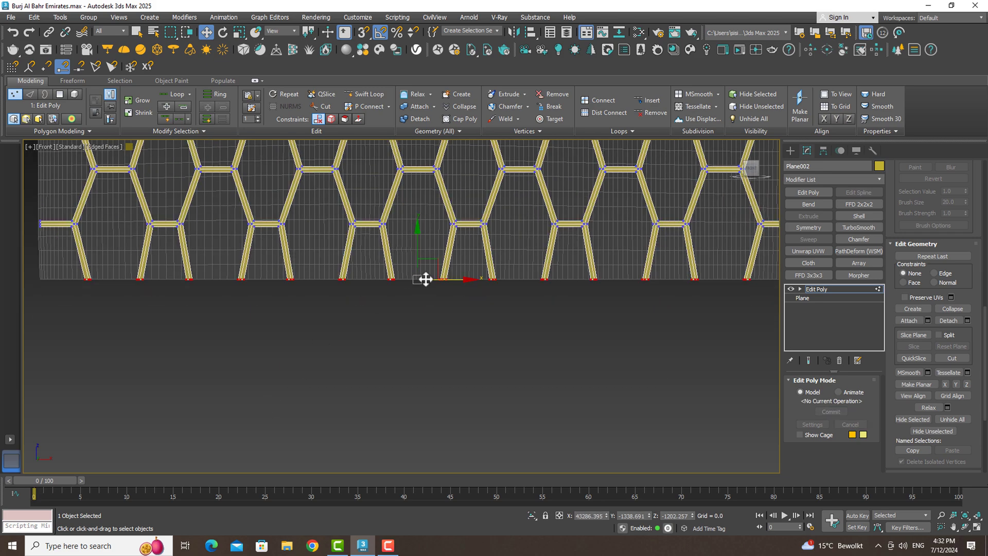
left_click(817, 289)
- Apply Skin Wrap to Plane002 with Line004 as control, Weight All Points on, and select Line004
left_click(826, 180)
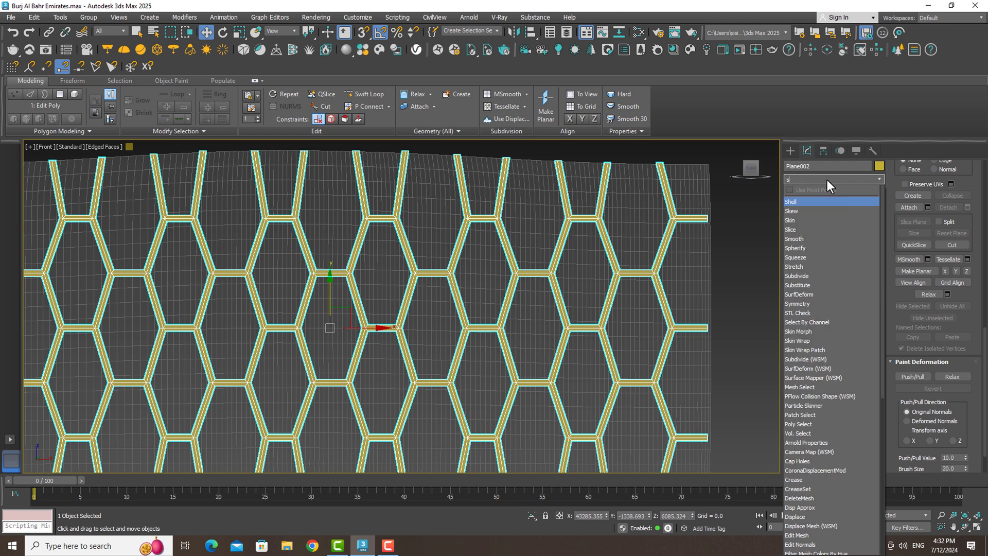
type("skin")
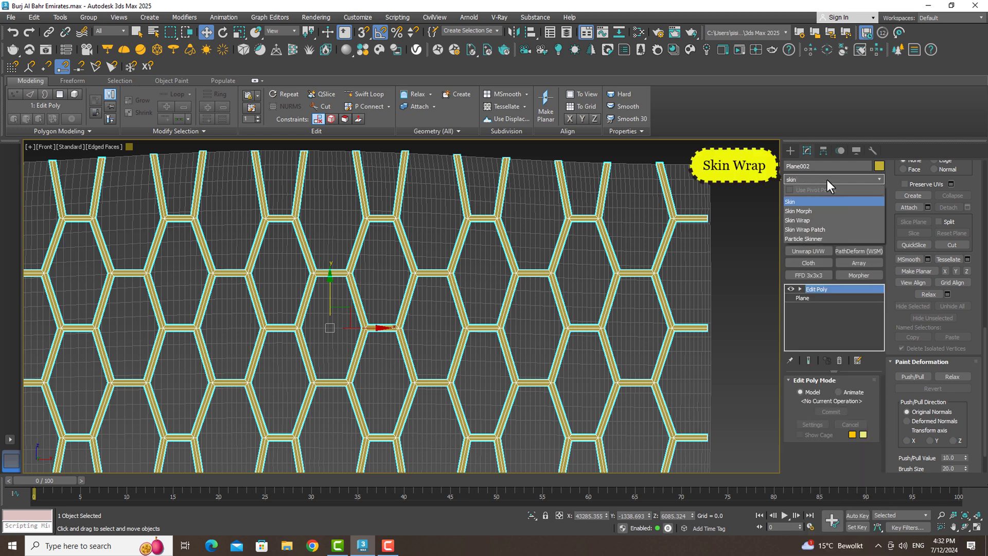
left_click(805, 219)
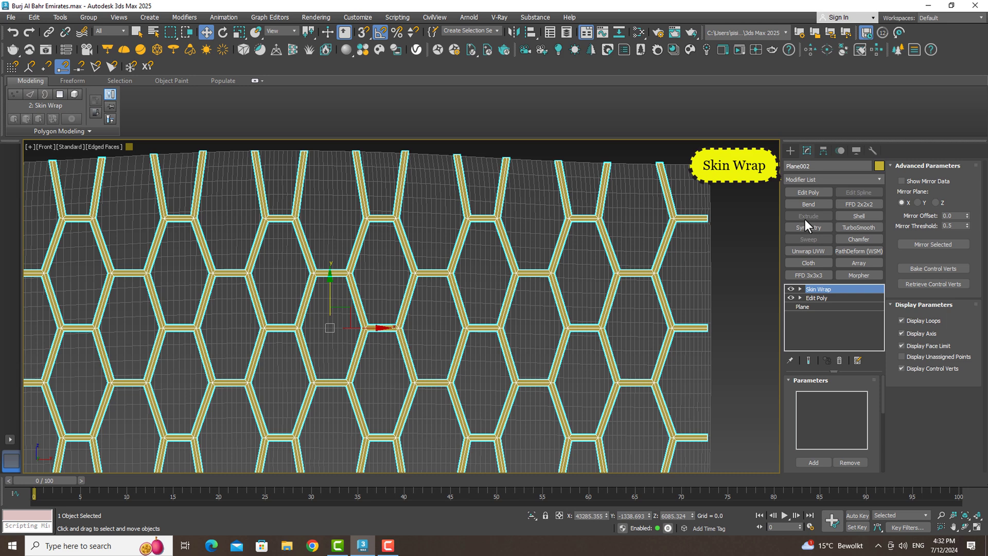
left_click(822, 463)
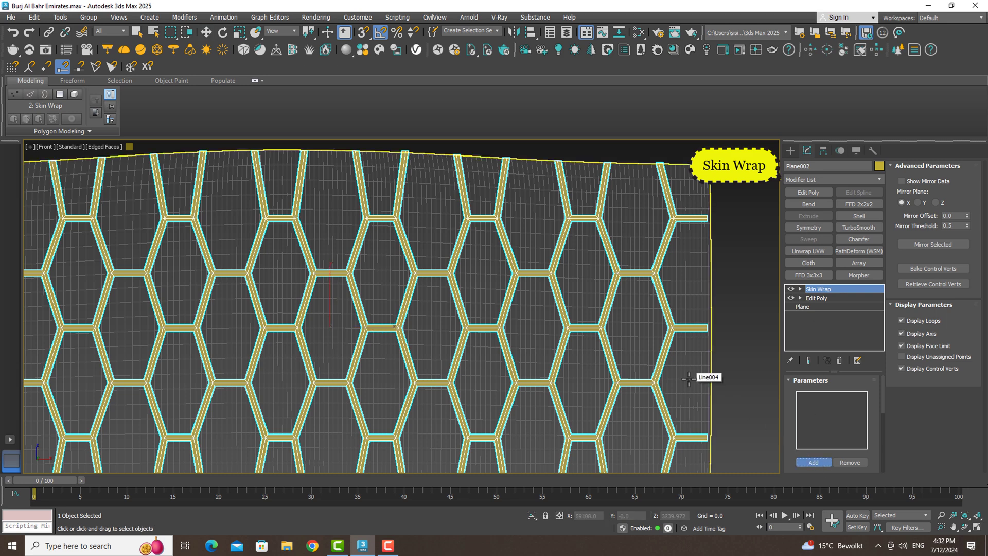
left_click(688, 379)
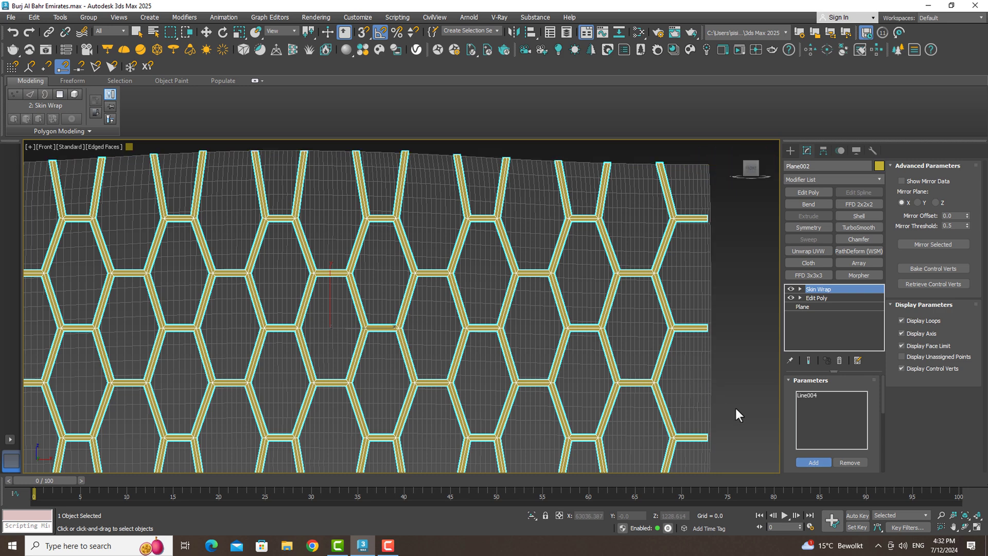
left_click_drag(884, 392, 875, 464)
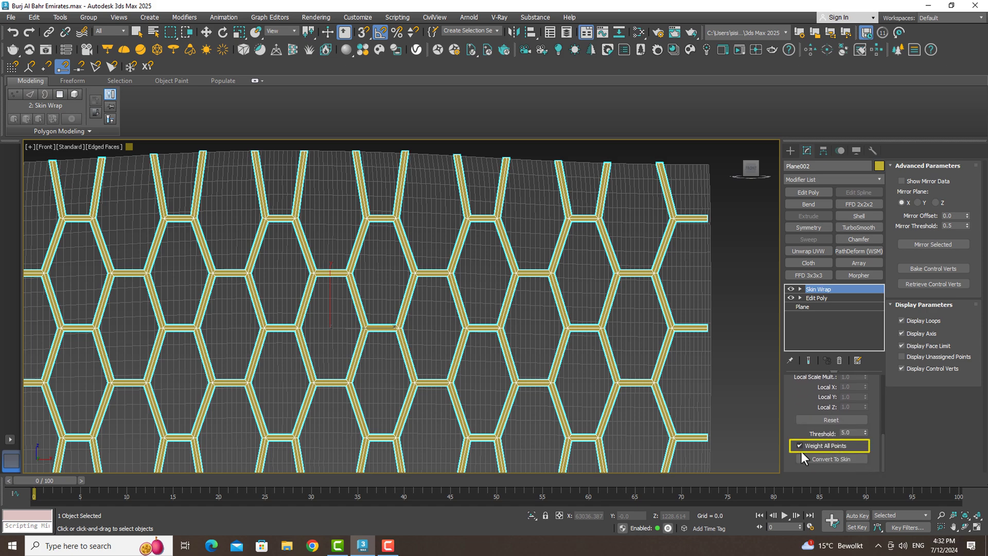
scroll(698, 334, "down", 5)
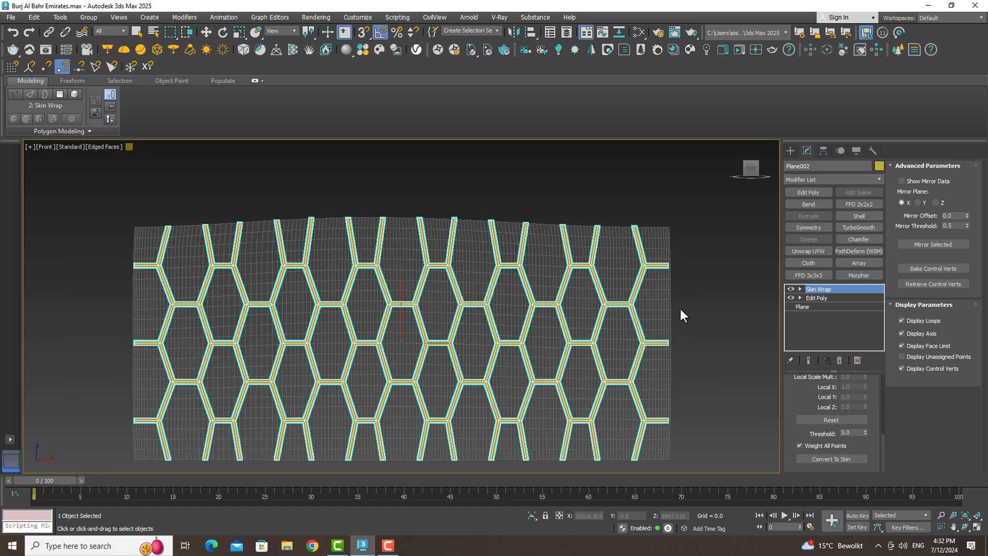
left_click(665, 315)
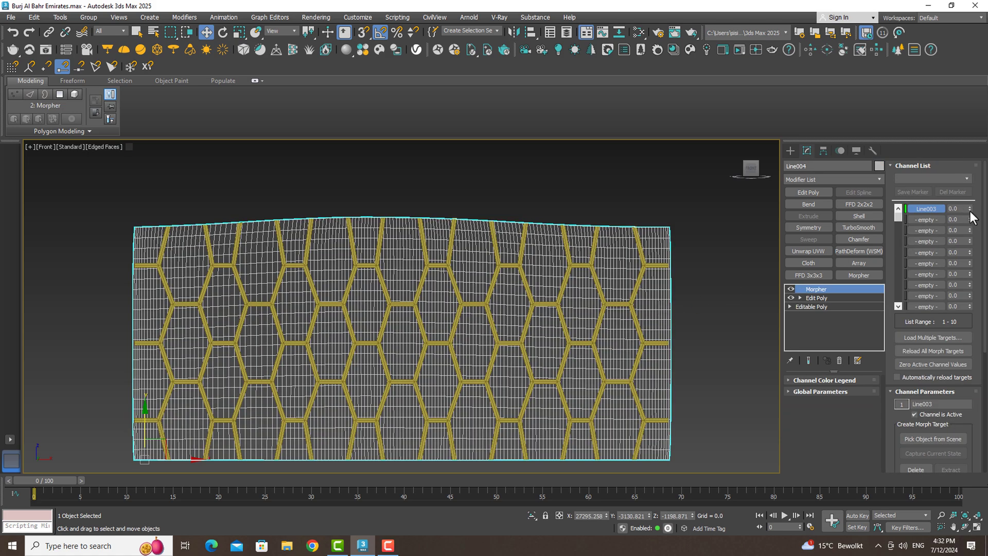
- Morph Line004 to 100 toward Line003, hide it, and select Plane002 to inspect the curved lattice
left_click_drag(971, 214, 953, 155)
key("z")
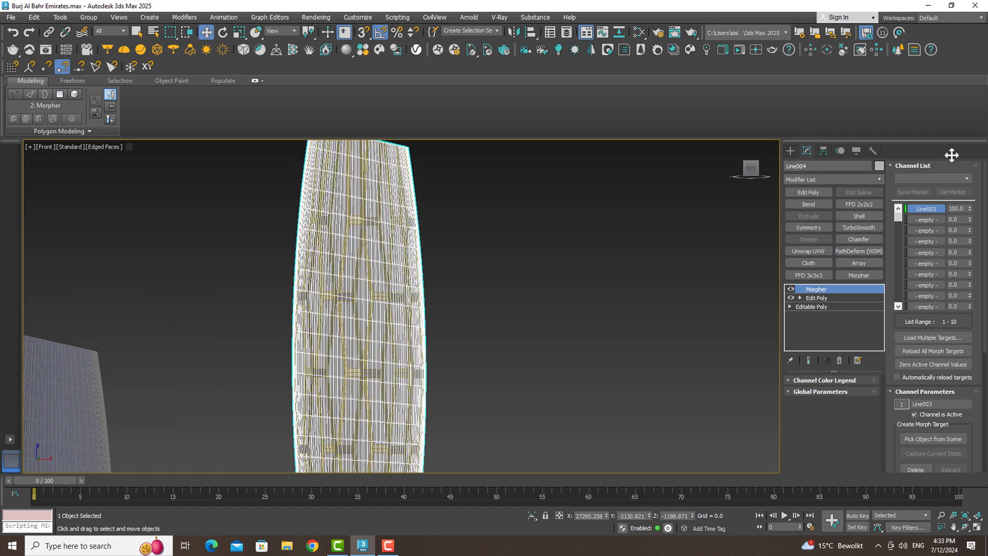
scroll(560, 309, "down", 3)
scroll(375, 380, "up", 1)
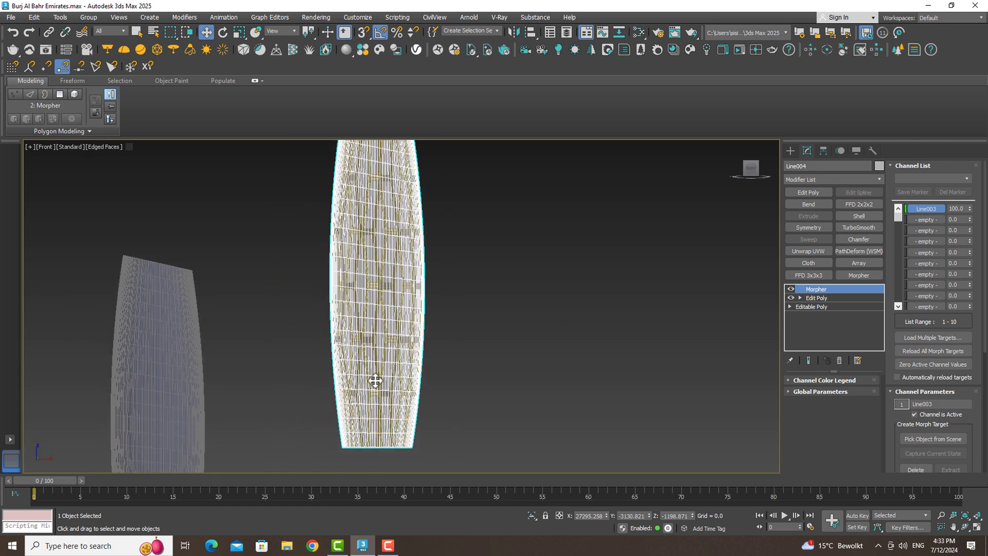
right_click(374, 380)
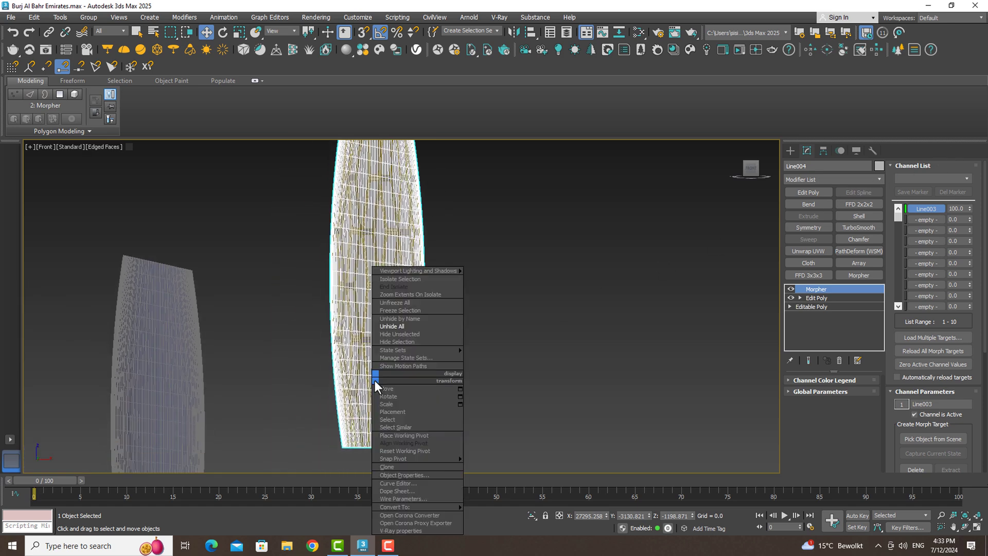
left_click(396, 341)
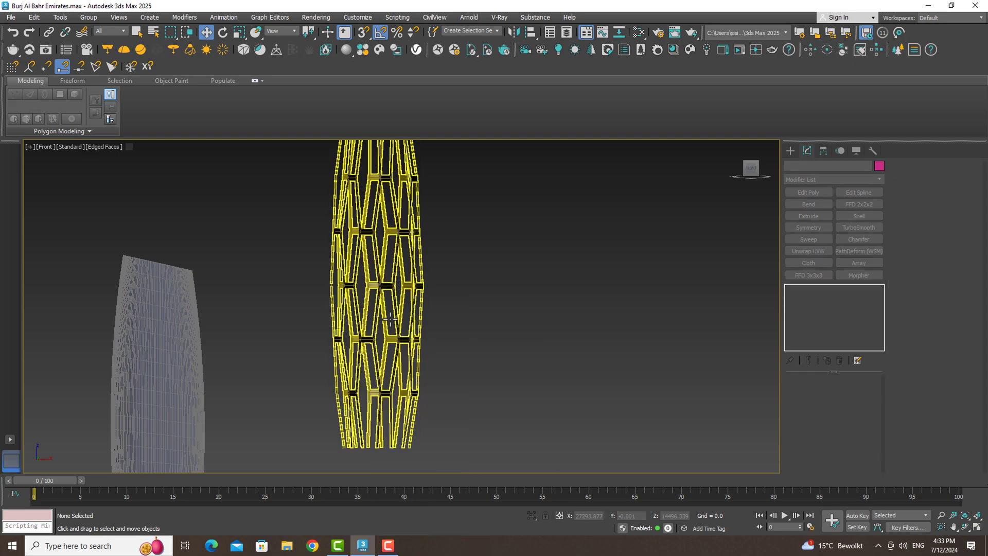
left_click(398, 294)
mouse_move(398, 294)
middle_mouse_down("alt")
mouse_move(430, 355)
mouse_move(463, 329)
middle_mouse_up("alt")
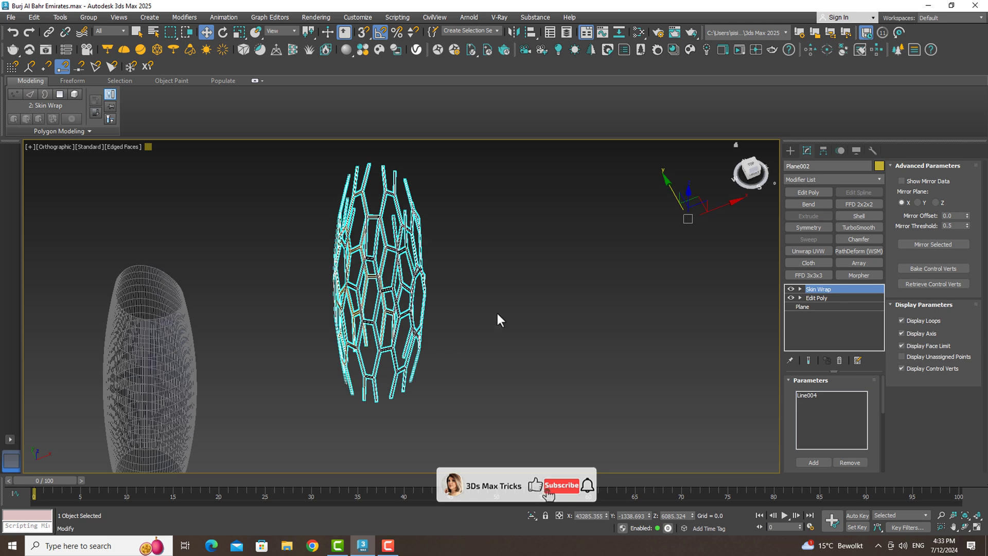
- Adjust Plane002's pivot with Affect Pivot Only, then return to its modifier stack above Skin Wrap
left_click(824, 152)
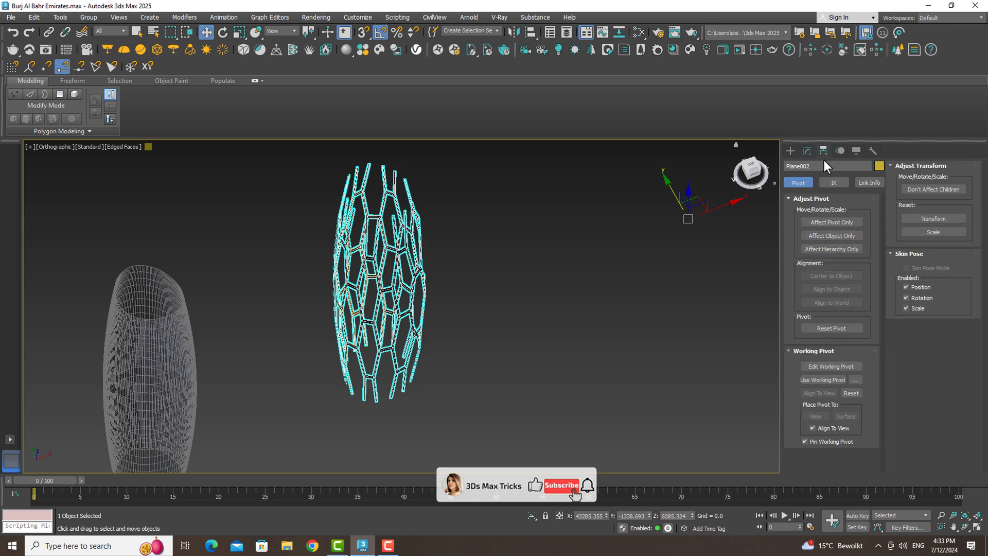
left_click(830, 222)
left_click(826, 275)
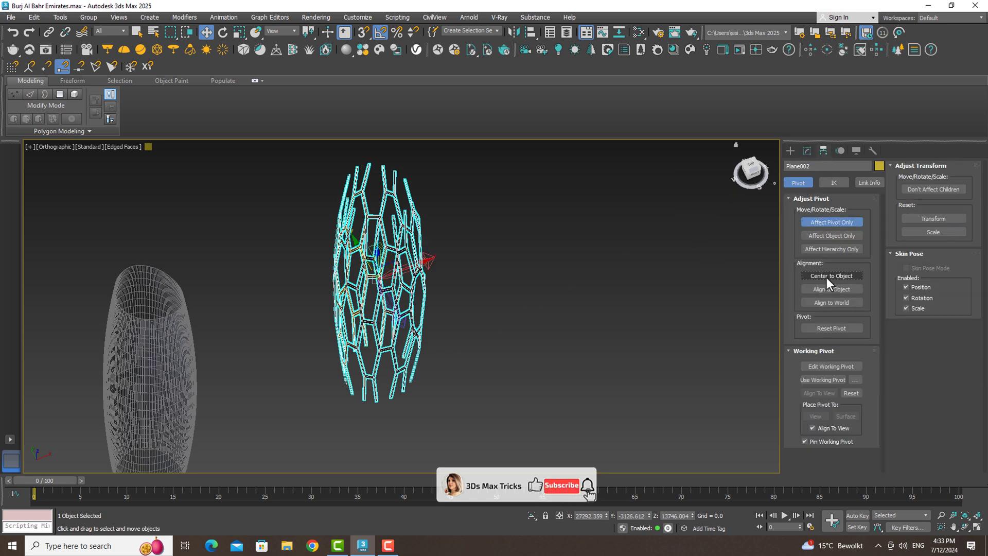
left_click(790, 153)
key("z")
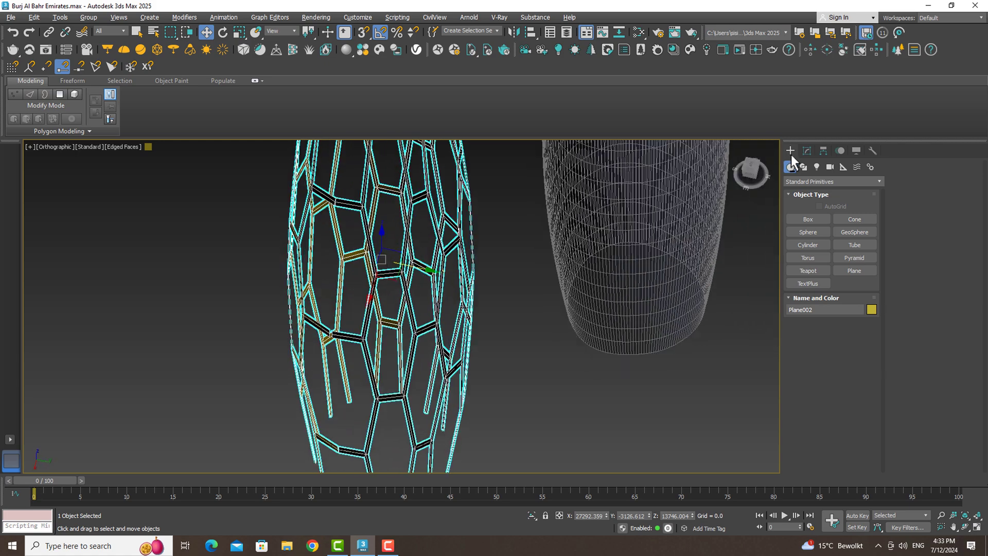
left_click(805, 151)
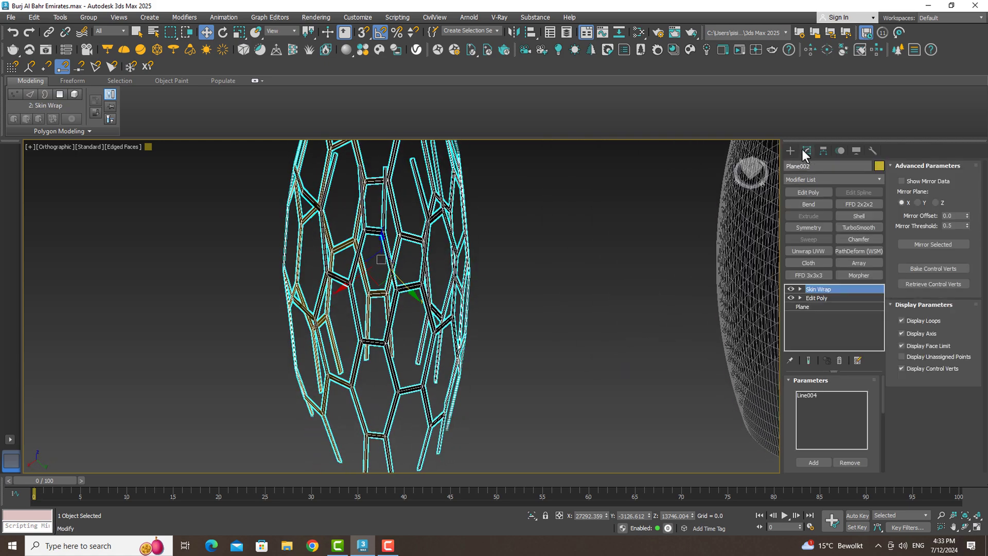
- Add an Edit Poly above Skin Wrap and flip all 244 lattice polygons
left_click(807, 193)
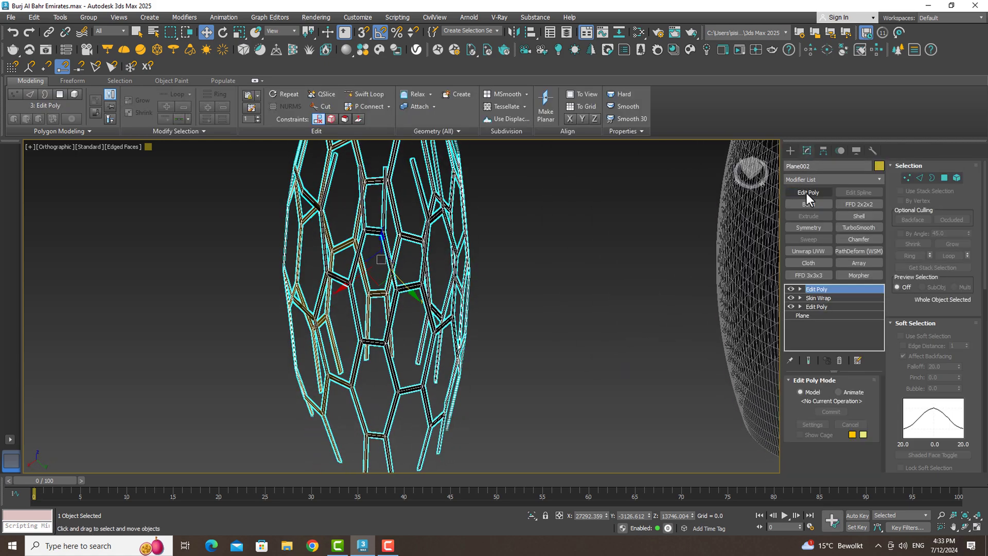
left_click(944, 178)
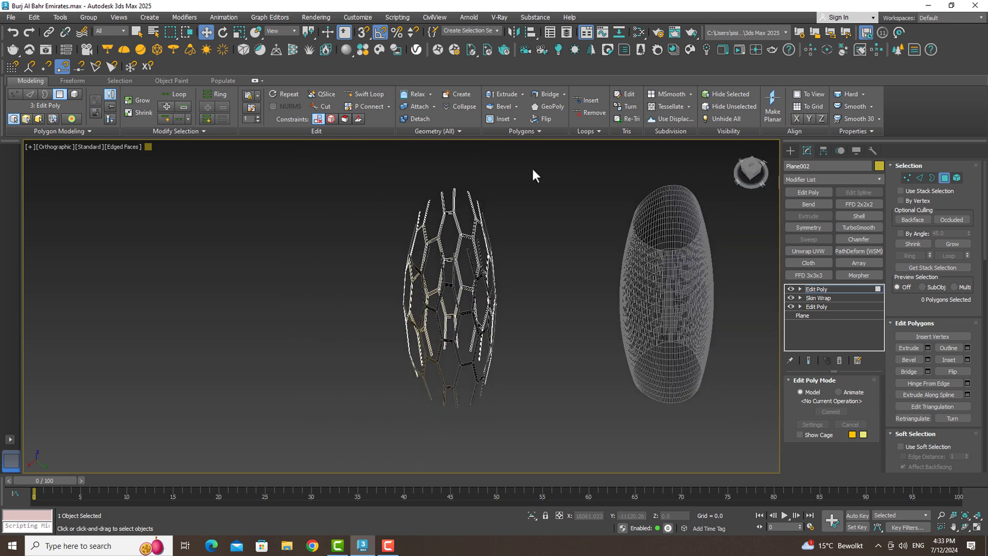
left_click_drag(372, 448, 366, 462)
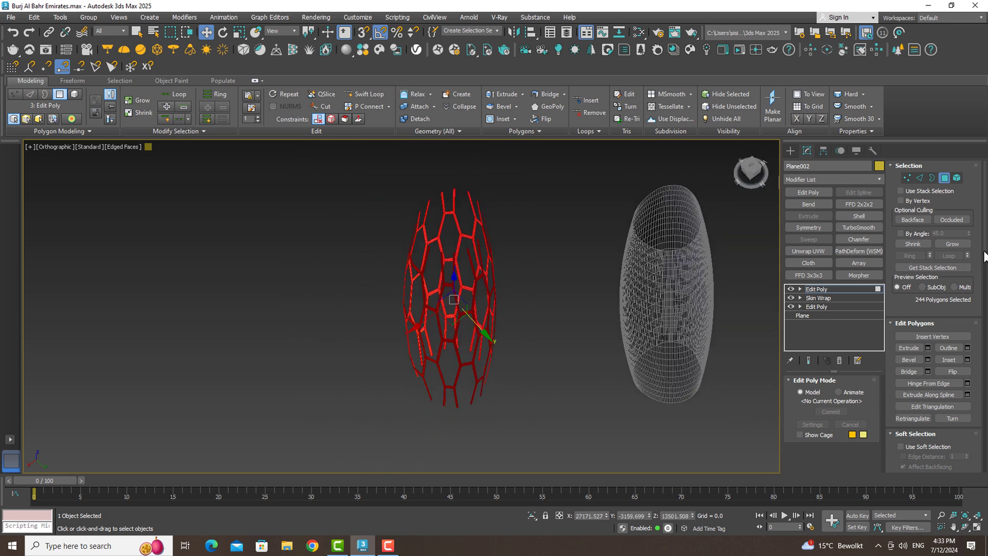
left_click(960, 376)
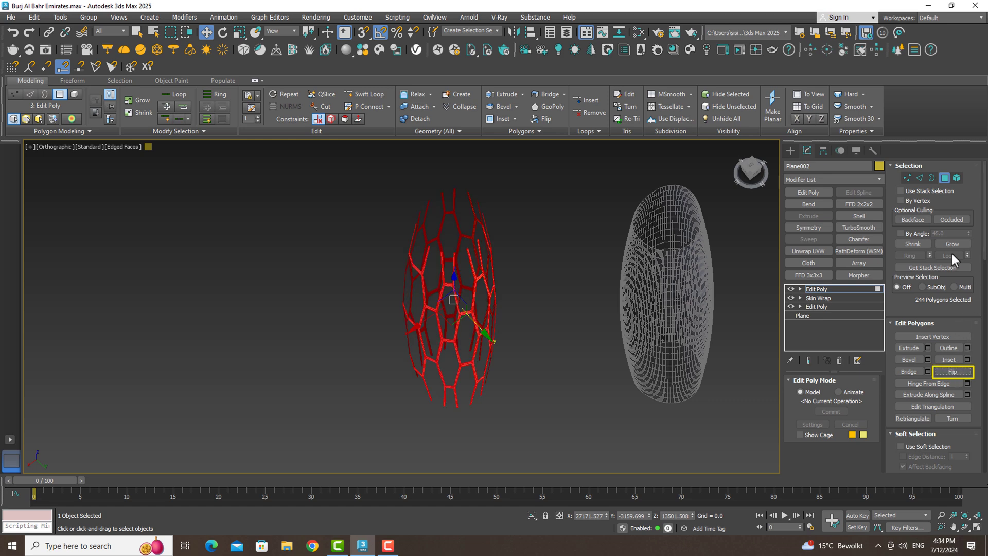
left_click(948, 177)
key("z")
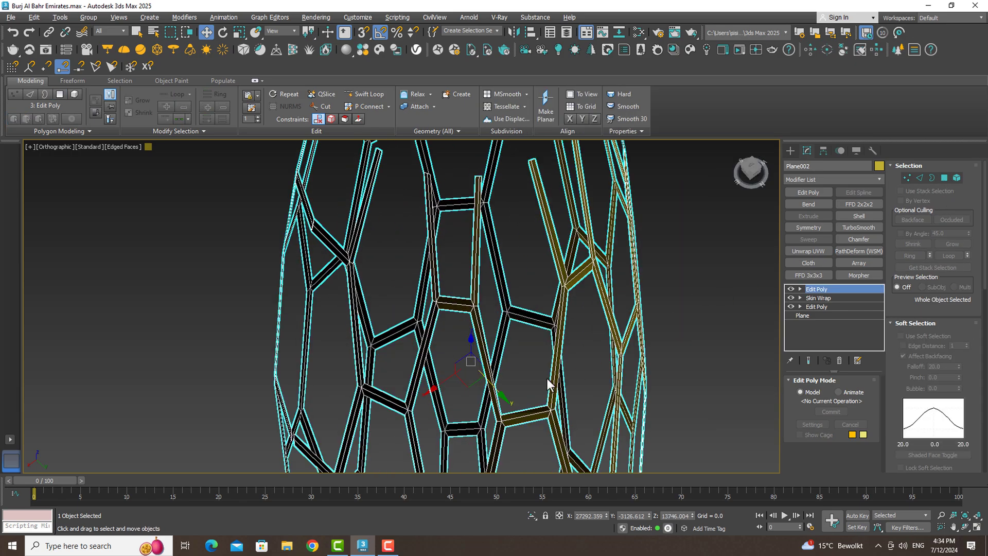
middle_click_drag(547, 378, 548, 379, "alt")
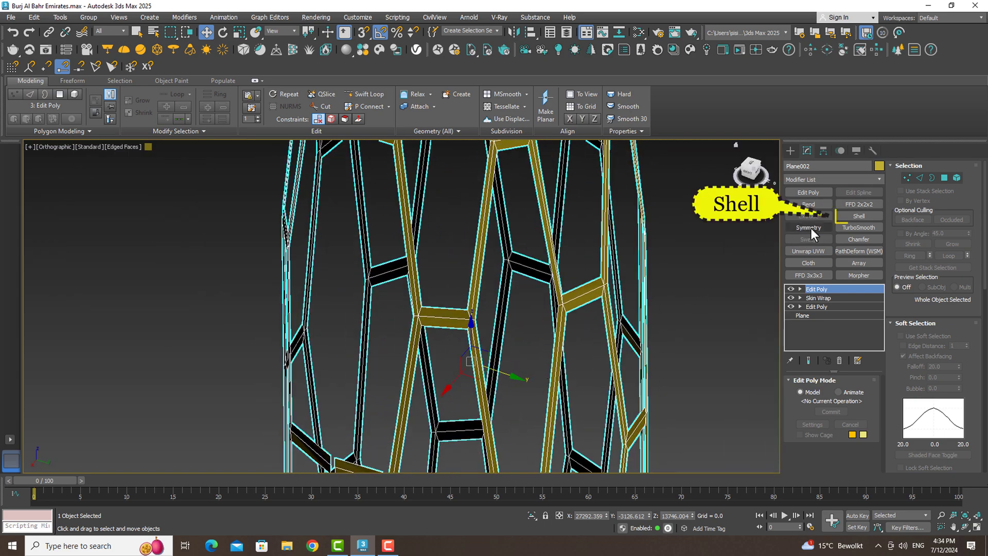
- Thicken the lattice with a Shell modifier, adjusting its outer amount, and stack a Chamfer modifier above
left_click(846, 218)
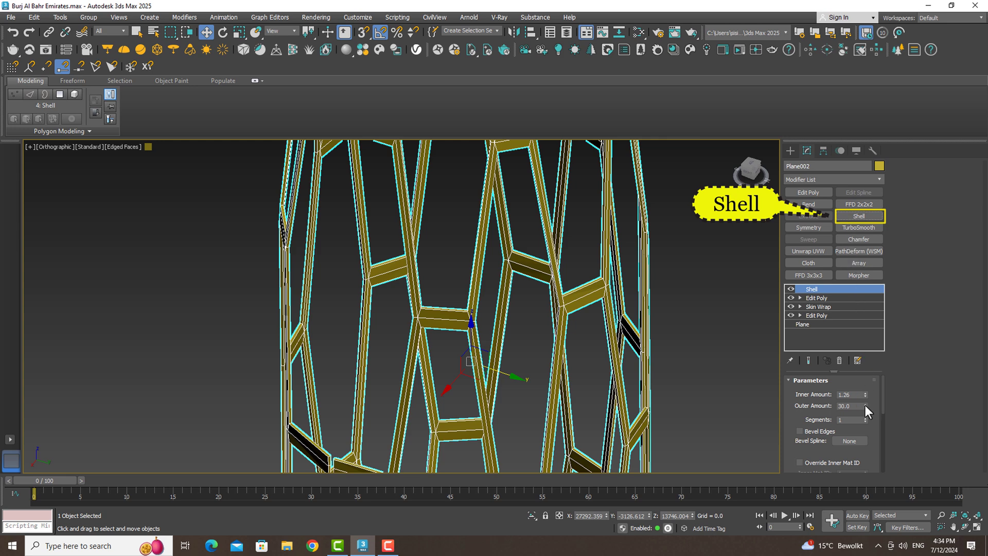
left_click_drag(866, 406, 867, 403)
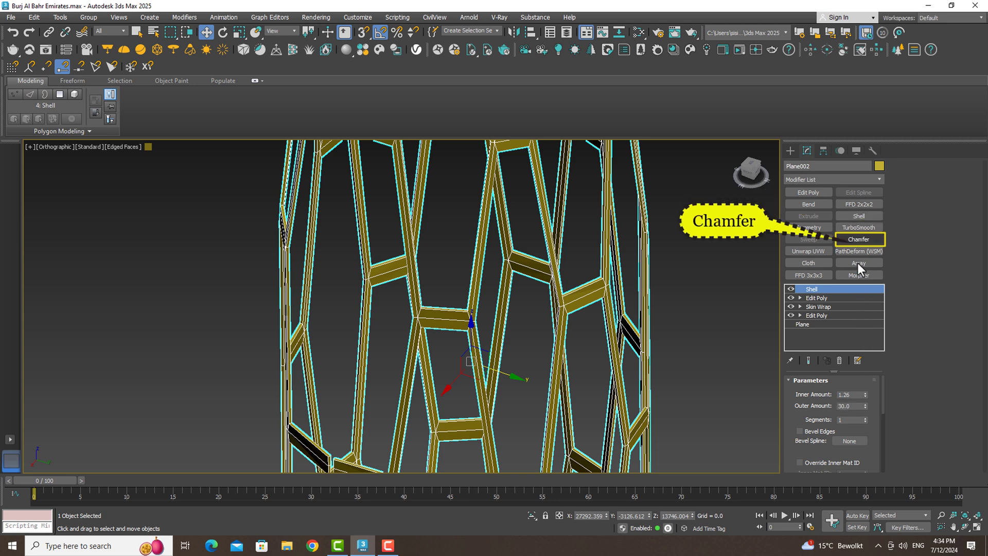
left_click(858, 244)
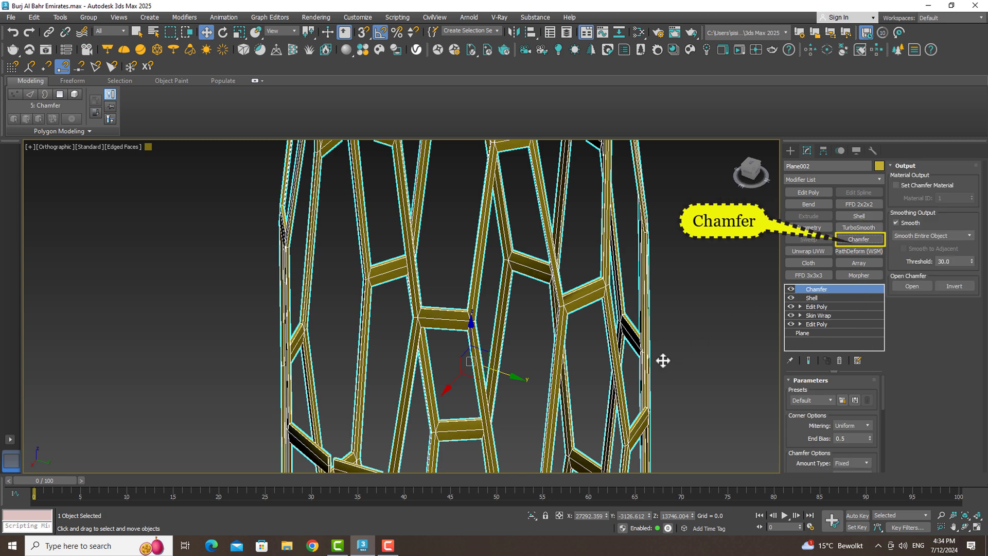
left_click(866, 425)
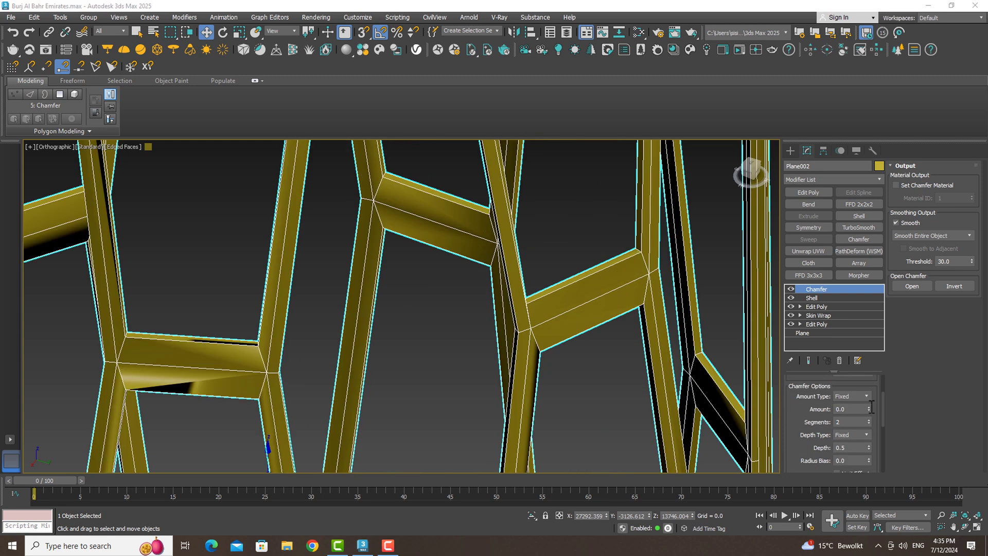
- Raise the chamfer amount to about 4.739 with 2 segments to bevel the beams
left_click_drag(870, 409, 851, 282)
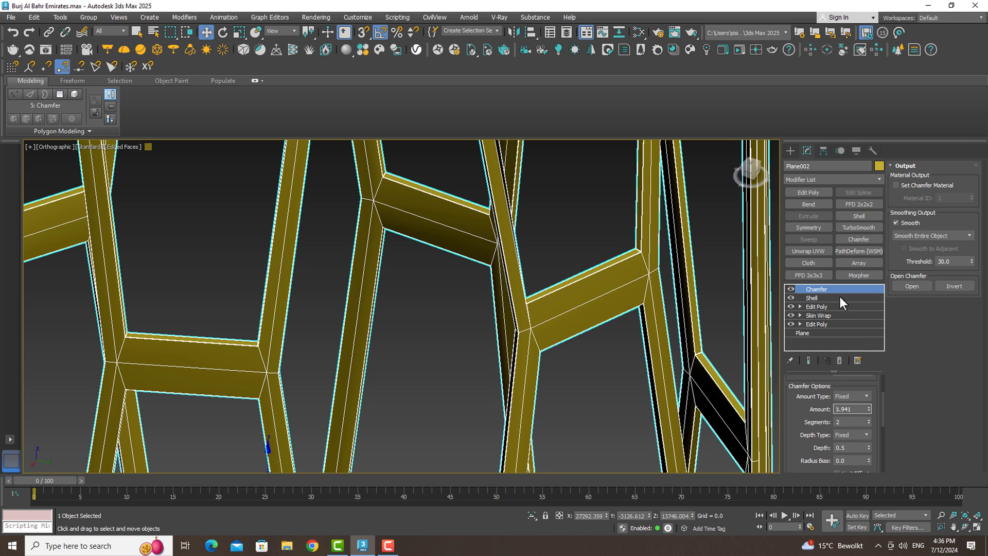
scroll(569, 289, "up", 3)
scroll(569, 289, "up", 3)
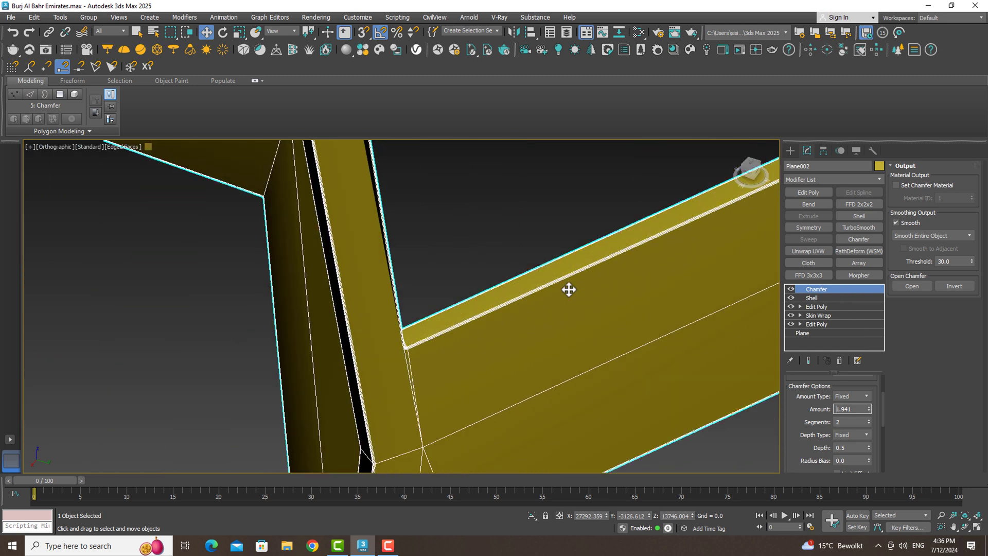
left_click_drag(865, 401, 852, 330)
scroll(523, 304, "down", 3)
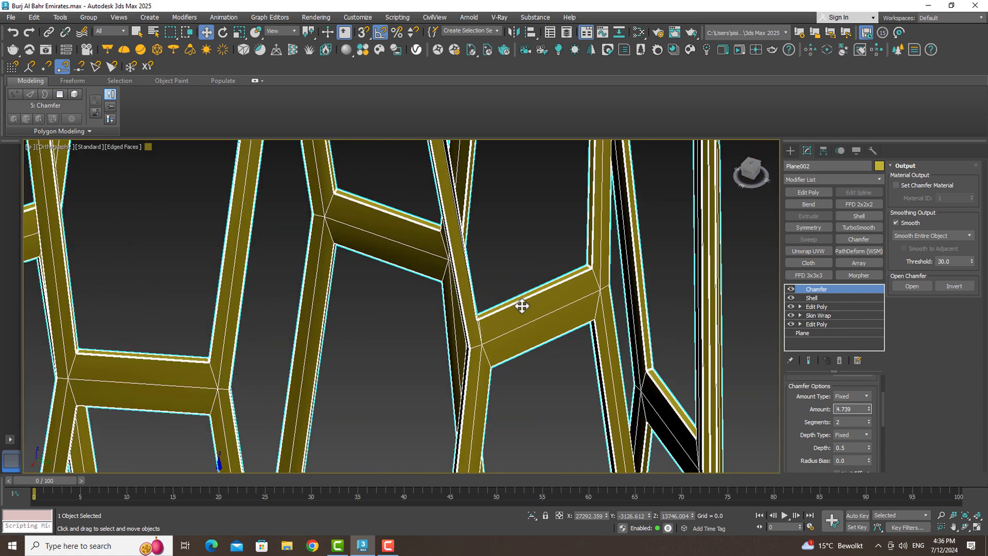
scroll(521, 304, "down", 3)
scroll(520, 303, "down", 2)
scroll(520, 304, "down", 2)
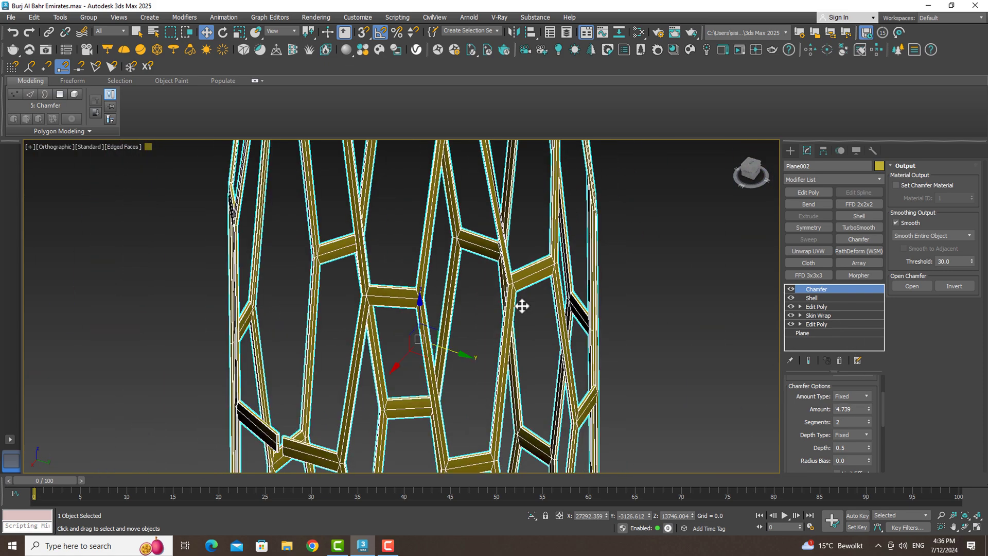
scroll(515, 308, "down", 2)
scroll(514, 308, "down", 2)
middle_click_drag(431, 343, 407, 350)
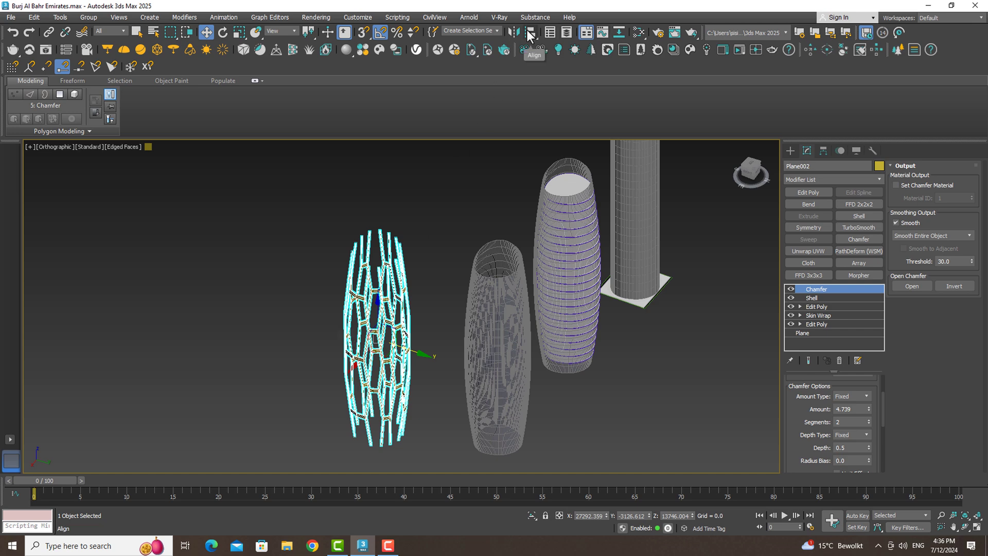
- Align the lattice centre-to-centre on the middle tower Line002 in X, Y and Z
left_click(530, 34)
left_click(566, 224)
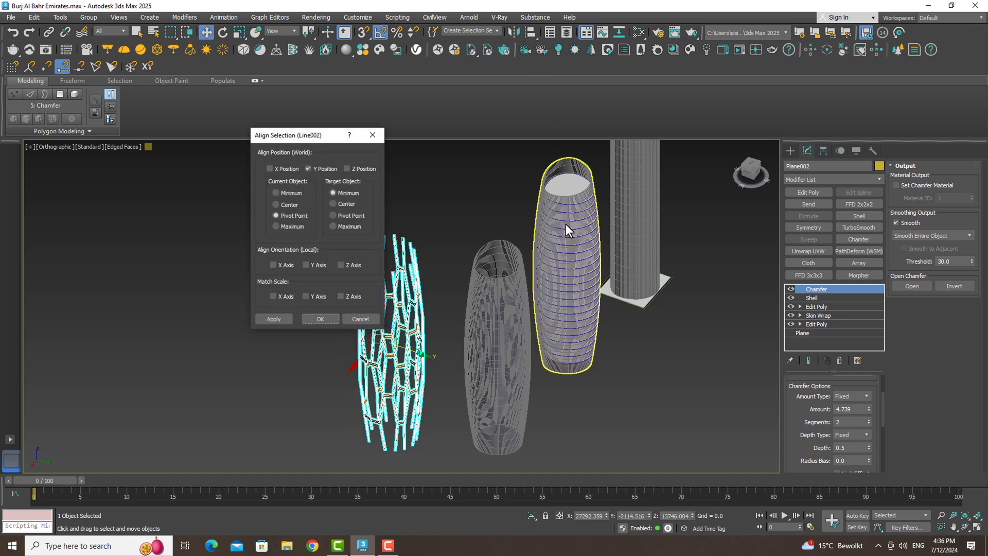
left_click(277, 205)
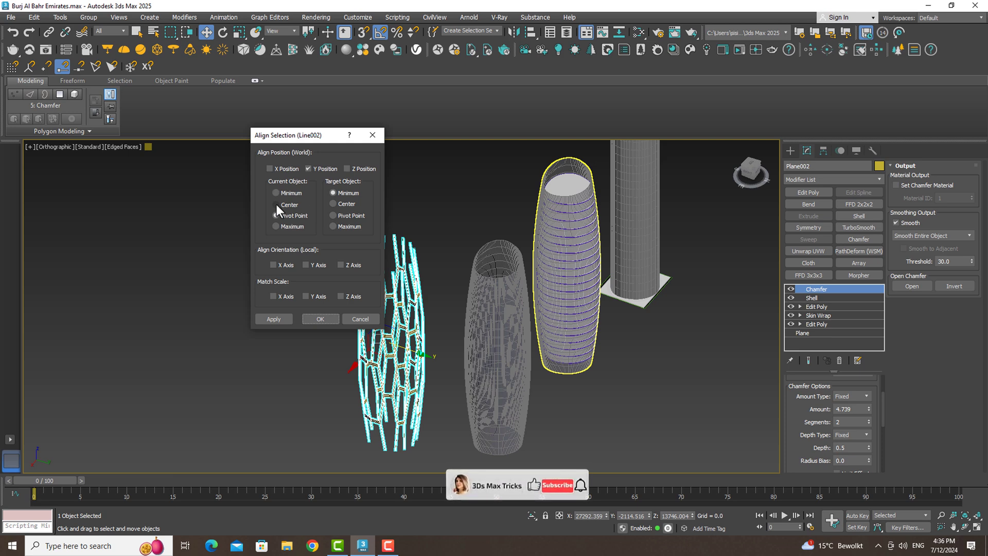
left_click(333, 203)
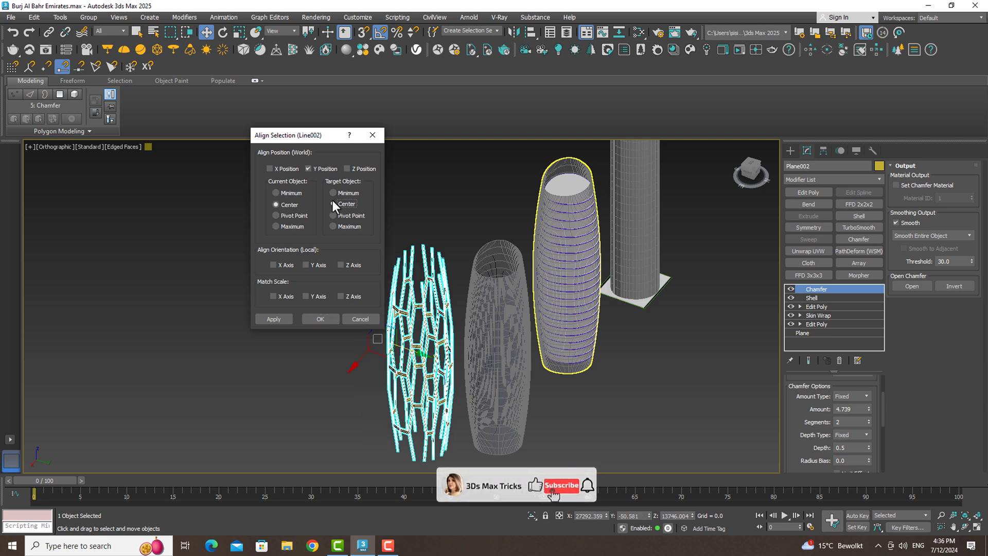
left_click(269, 170)
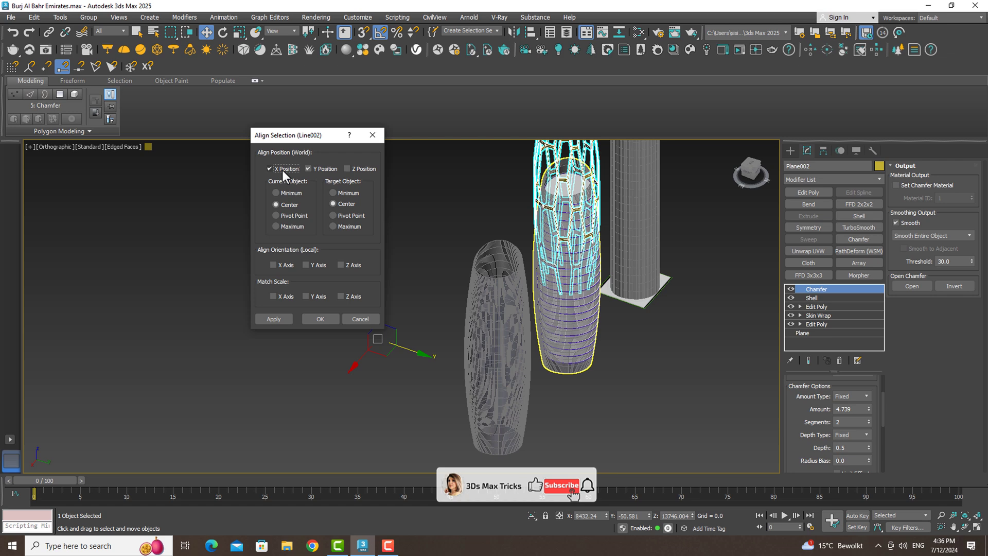
left_click(346, 168)
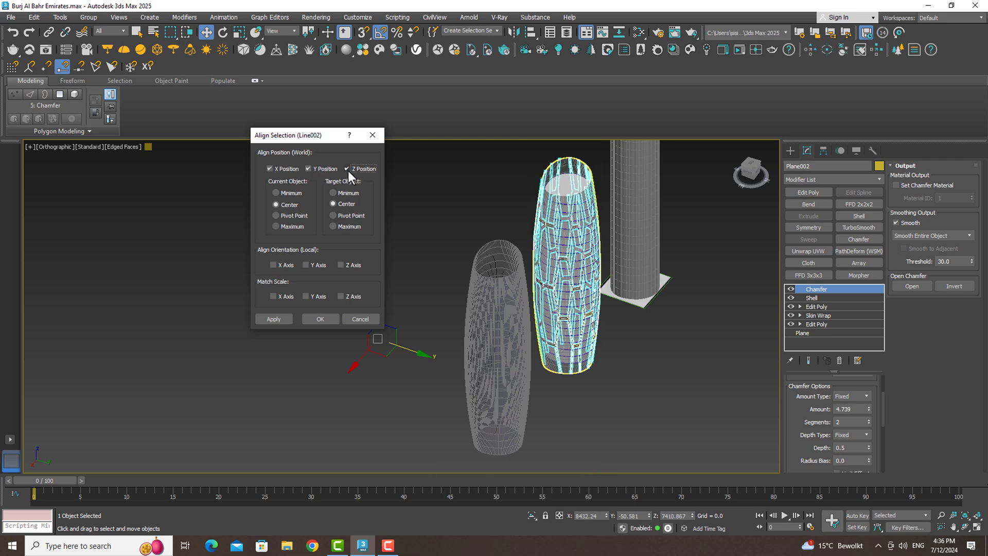
left_click(327, 320)
scroll(576, 281, "up", 1)
scroll(576, 281, "up", 1)
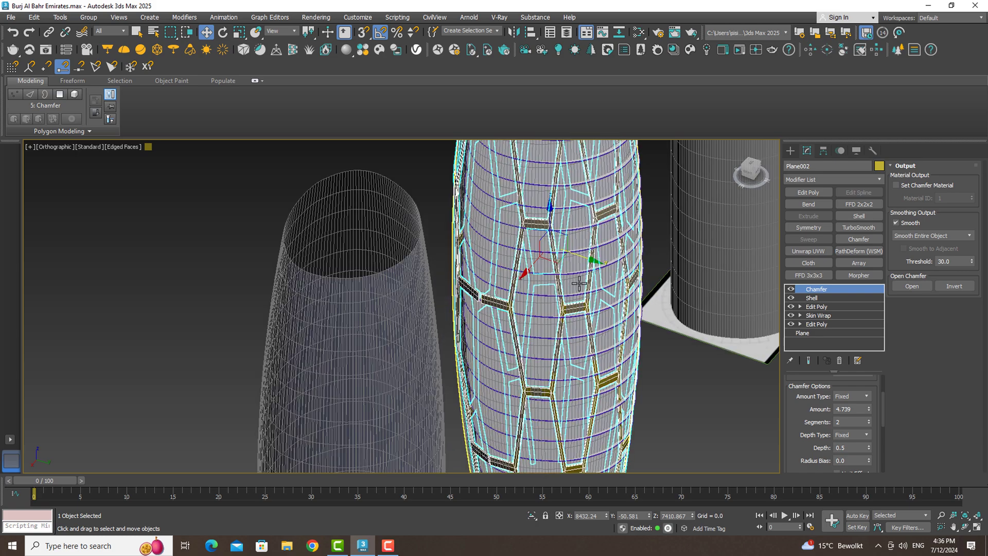
scroll(576, 280, "up", 1)
mouse_move(576, 280)
middle_mouse_down("alt")
mouse_move(636, 317)
mouse_move(342, 164)
middle_mouse_up("alt")
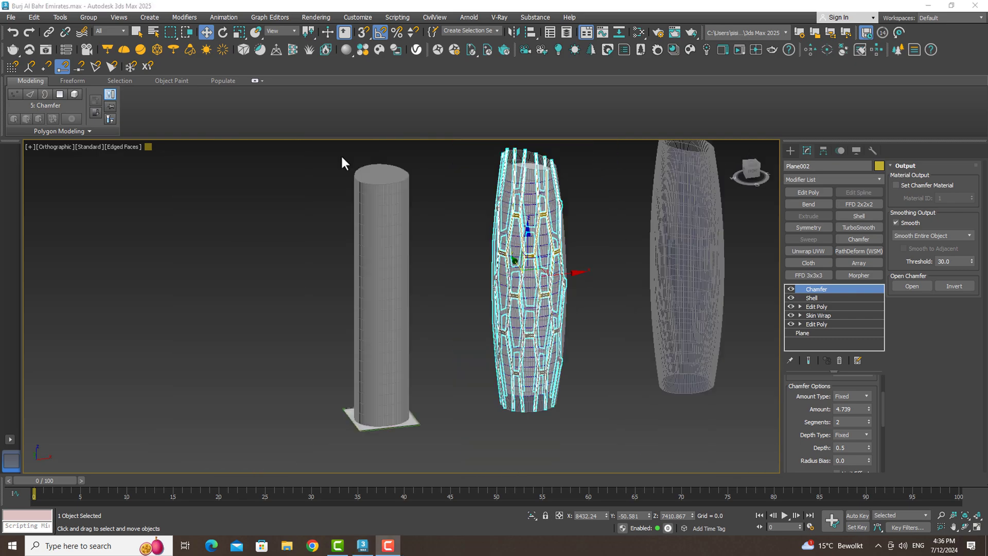